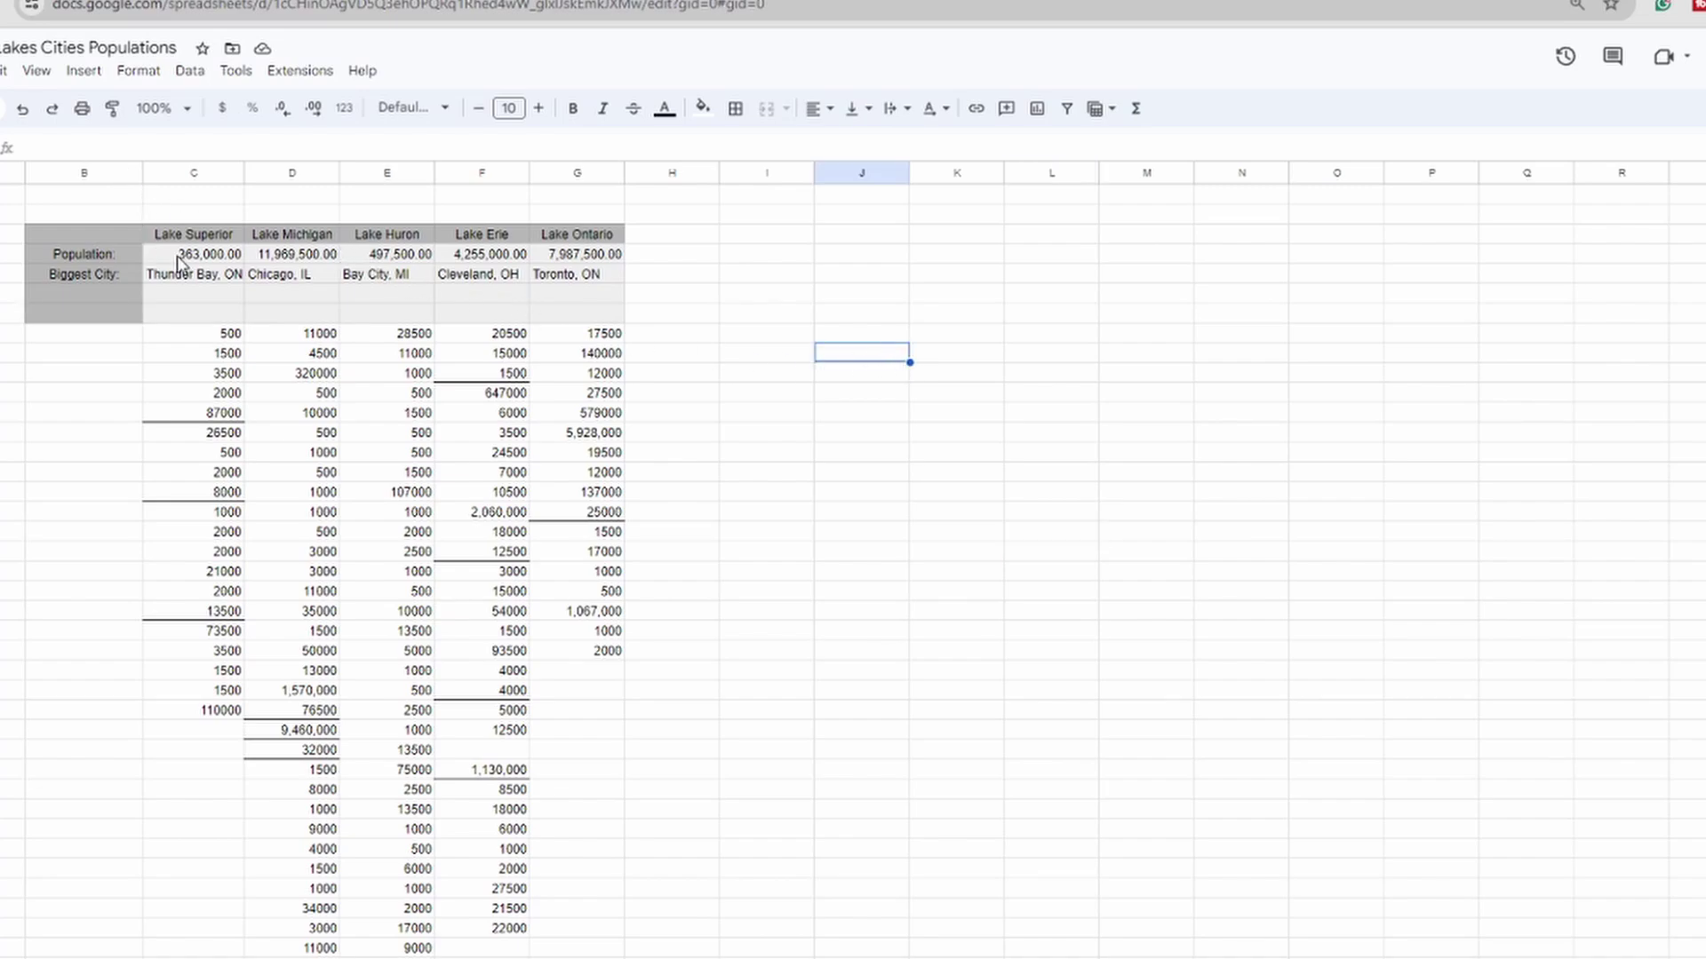
- Review the shoreline population totals, biggest cities and city population columns for all five Great Lakes in the spreadsheet
drag(193, 235, 567, 246)
click(542, 242)
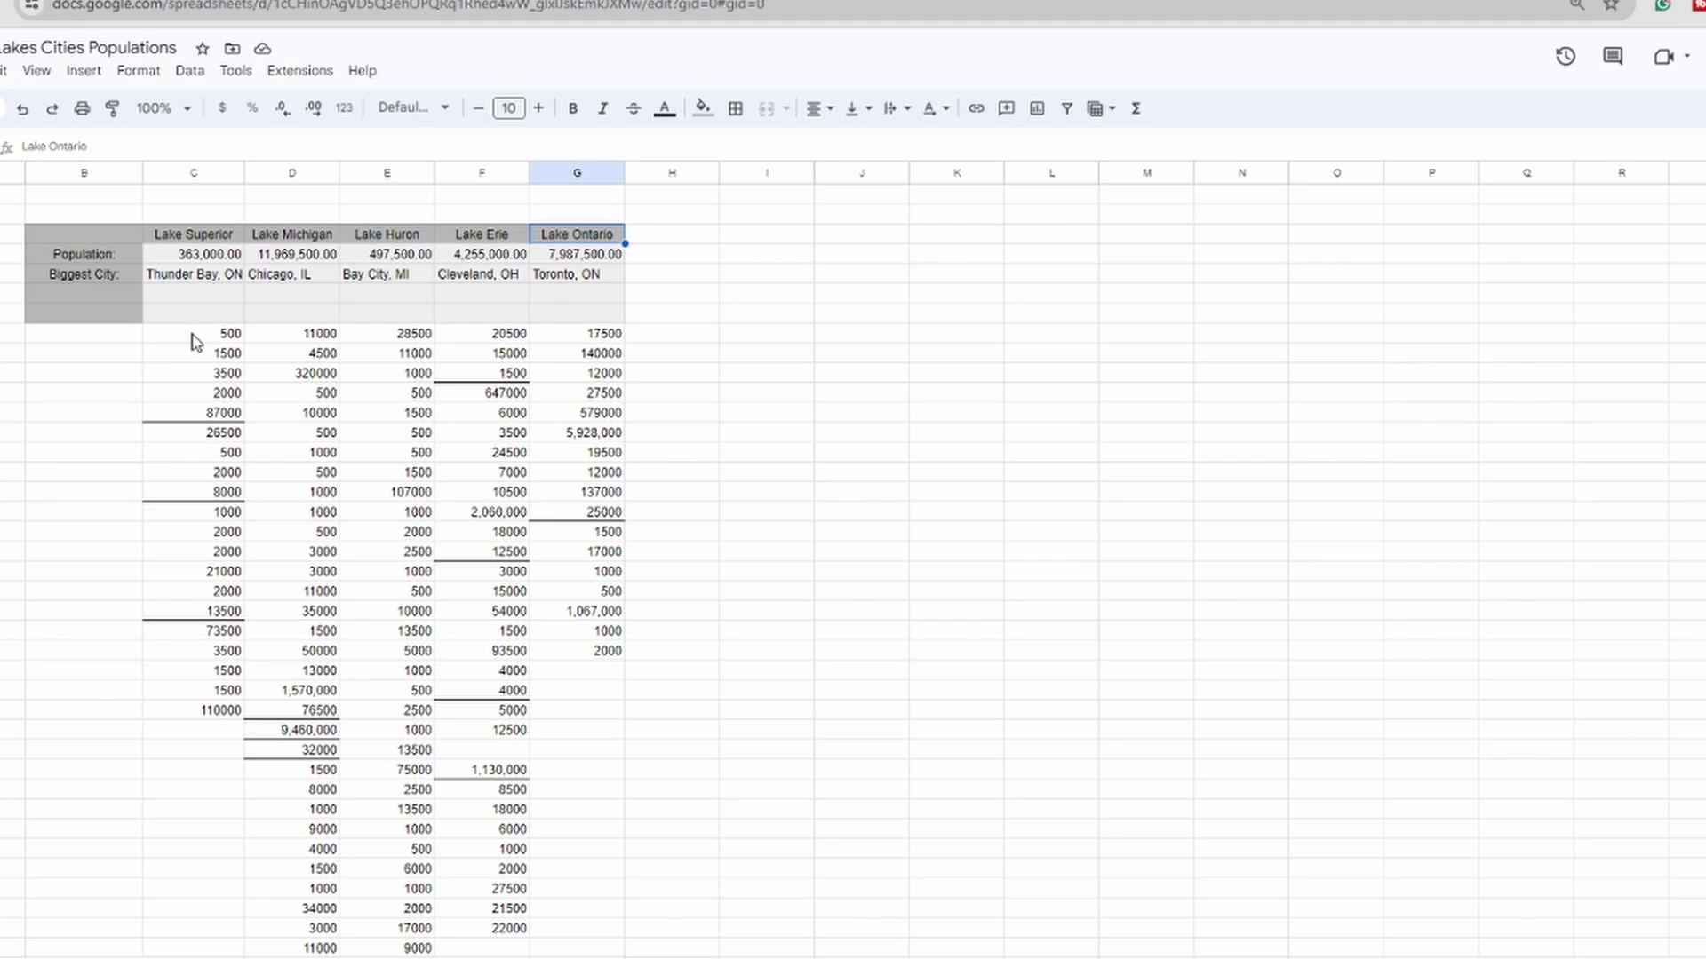
drag(196, 342, 540, 955)
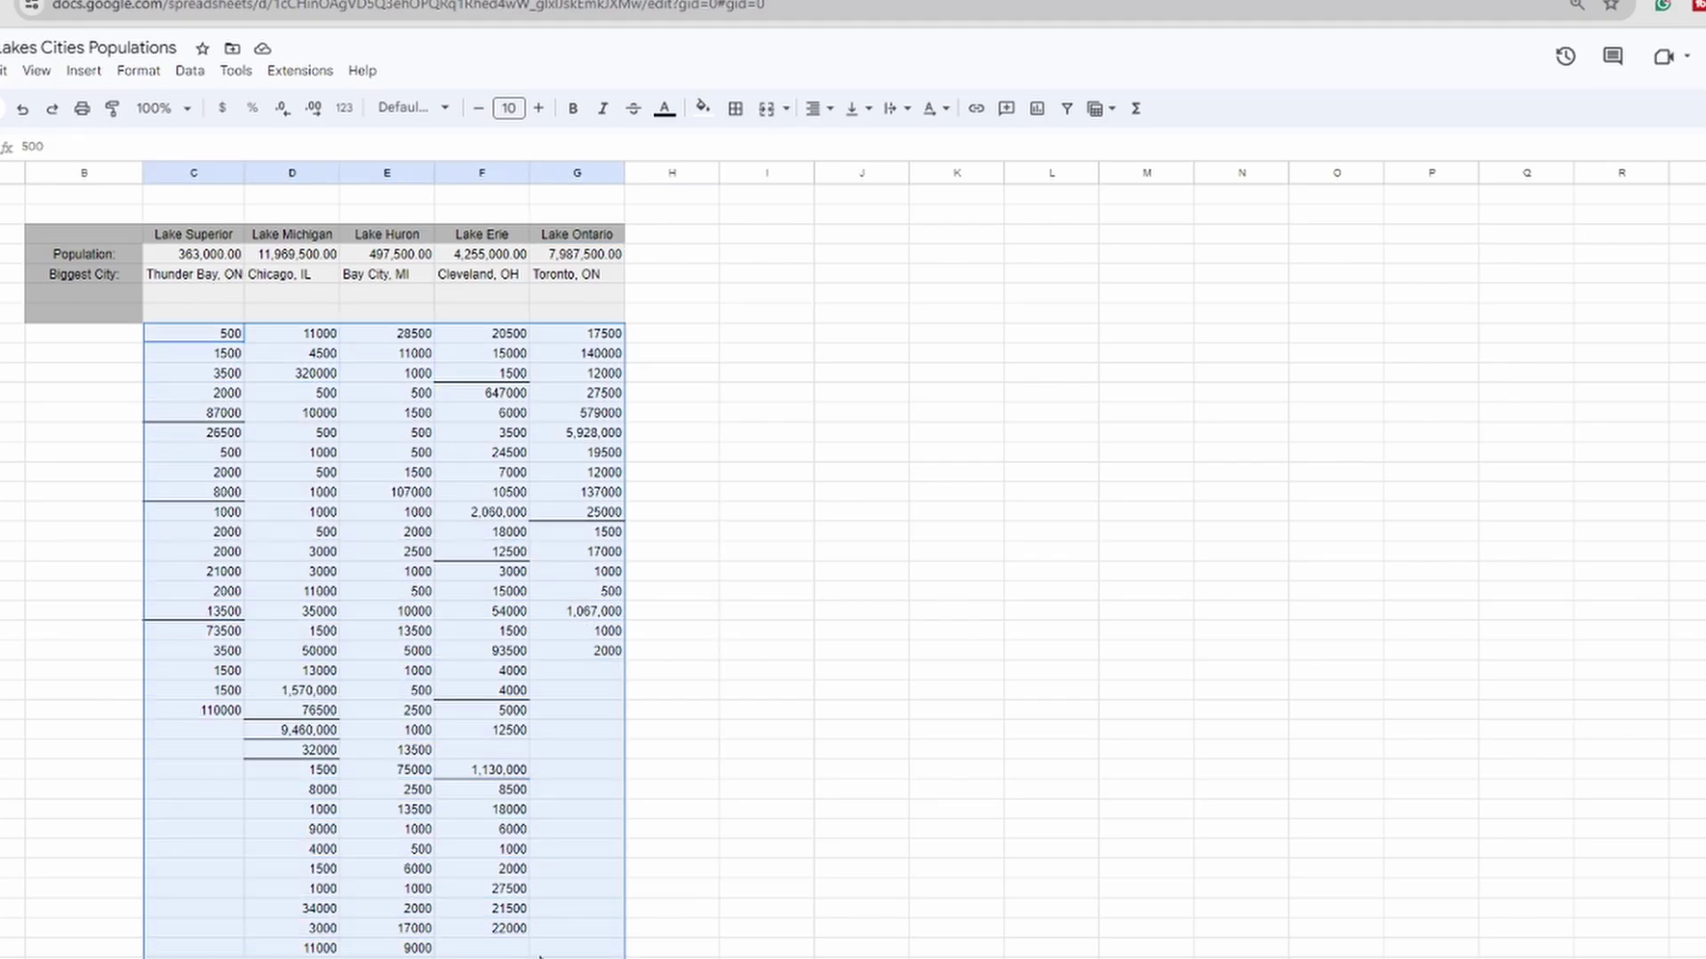
scroll(427, 727, down, 4)
scroll(333, 667, down, 4)
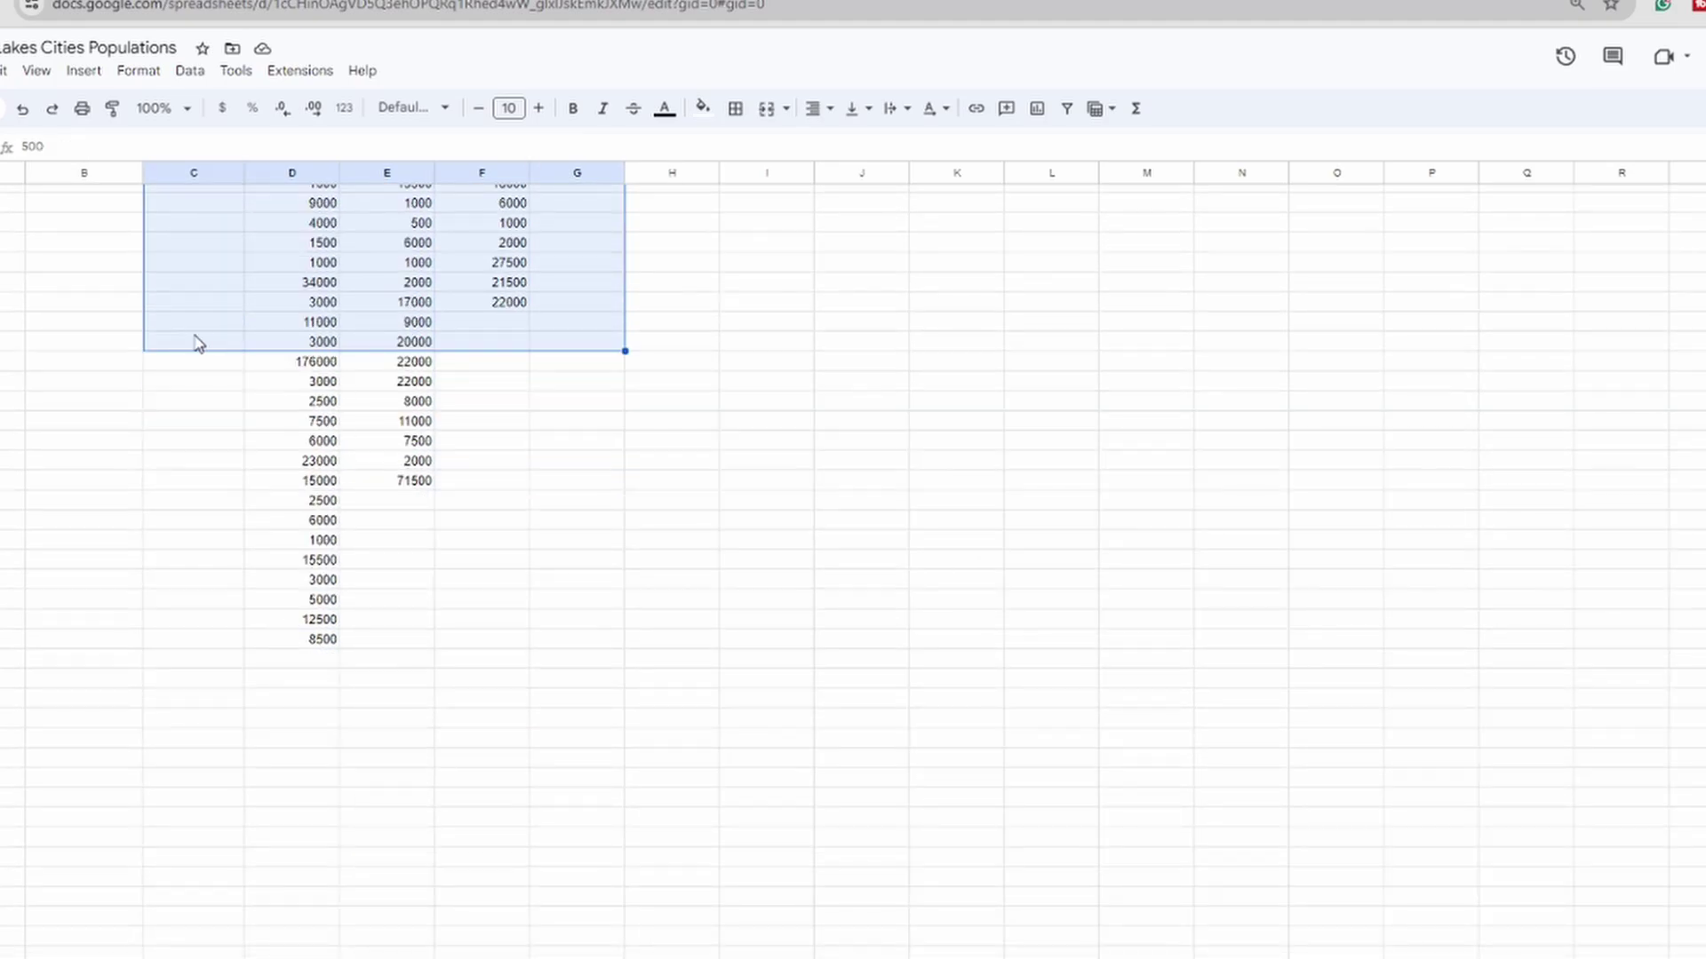
drag(159, 361, 518, 617)
scroll(518, 616, up, 10)
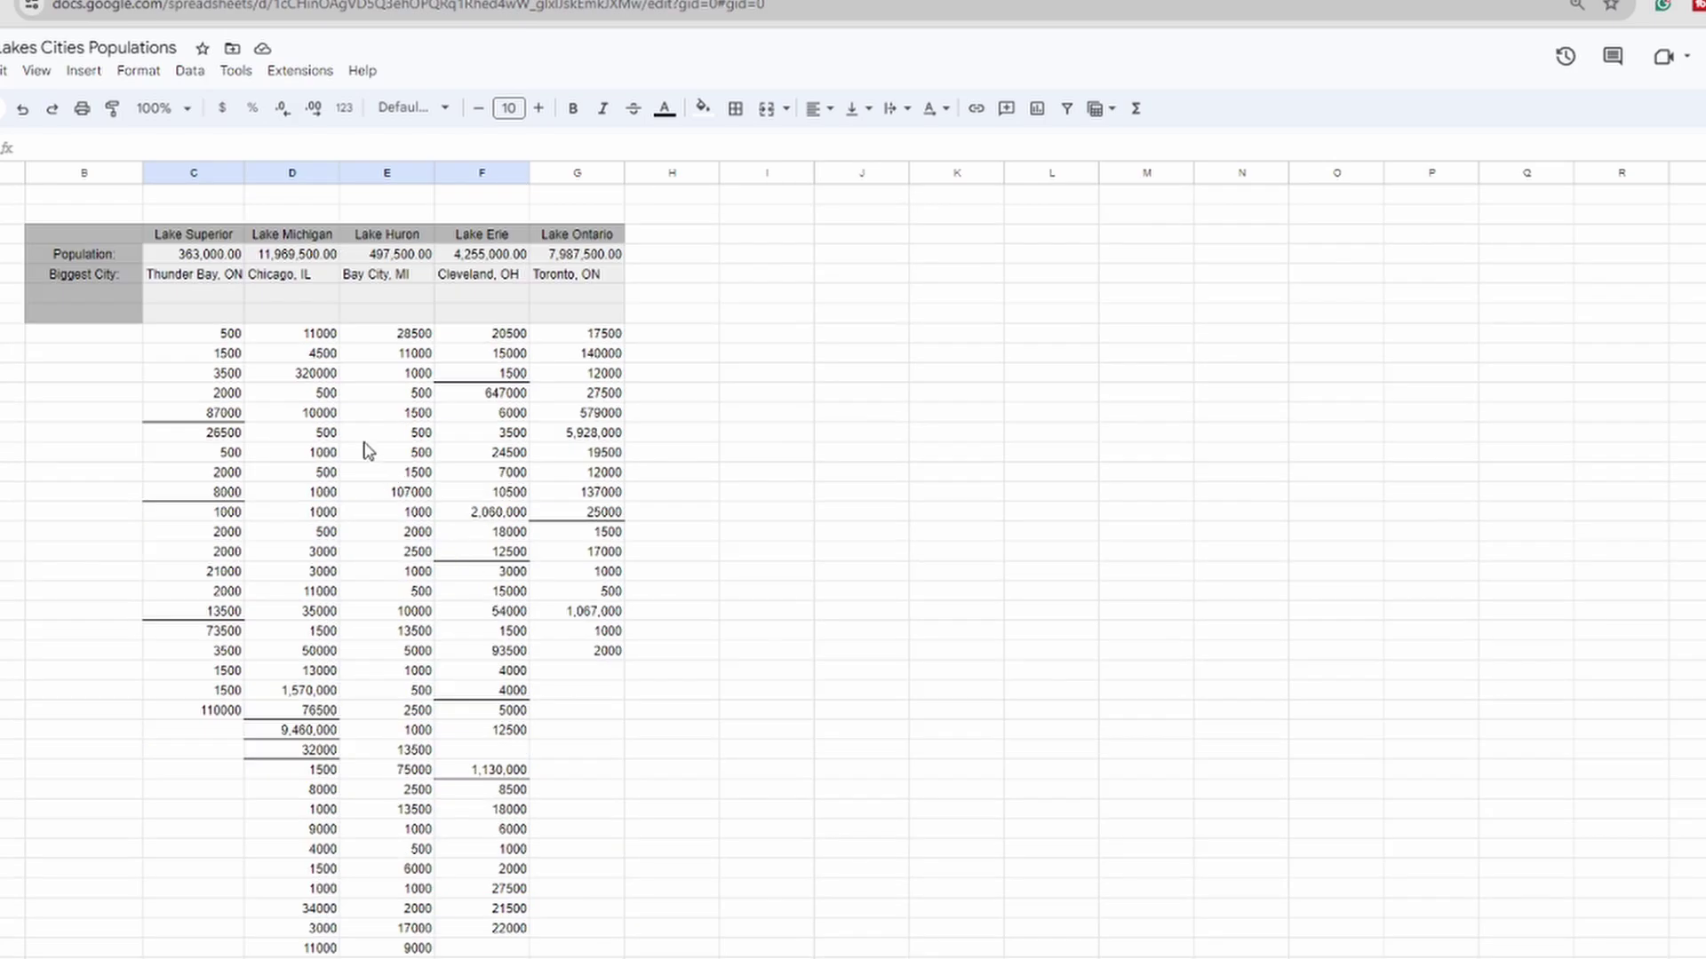
click(196, 240)
drag(169, 252, 579, 262)
click(757, 318)
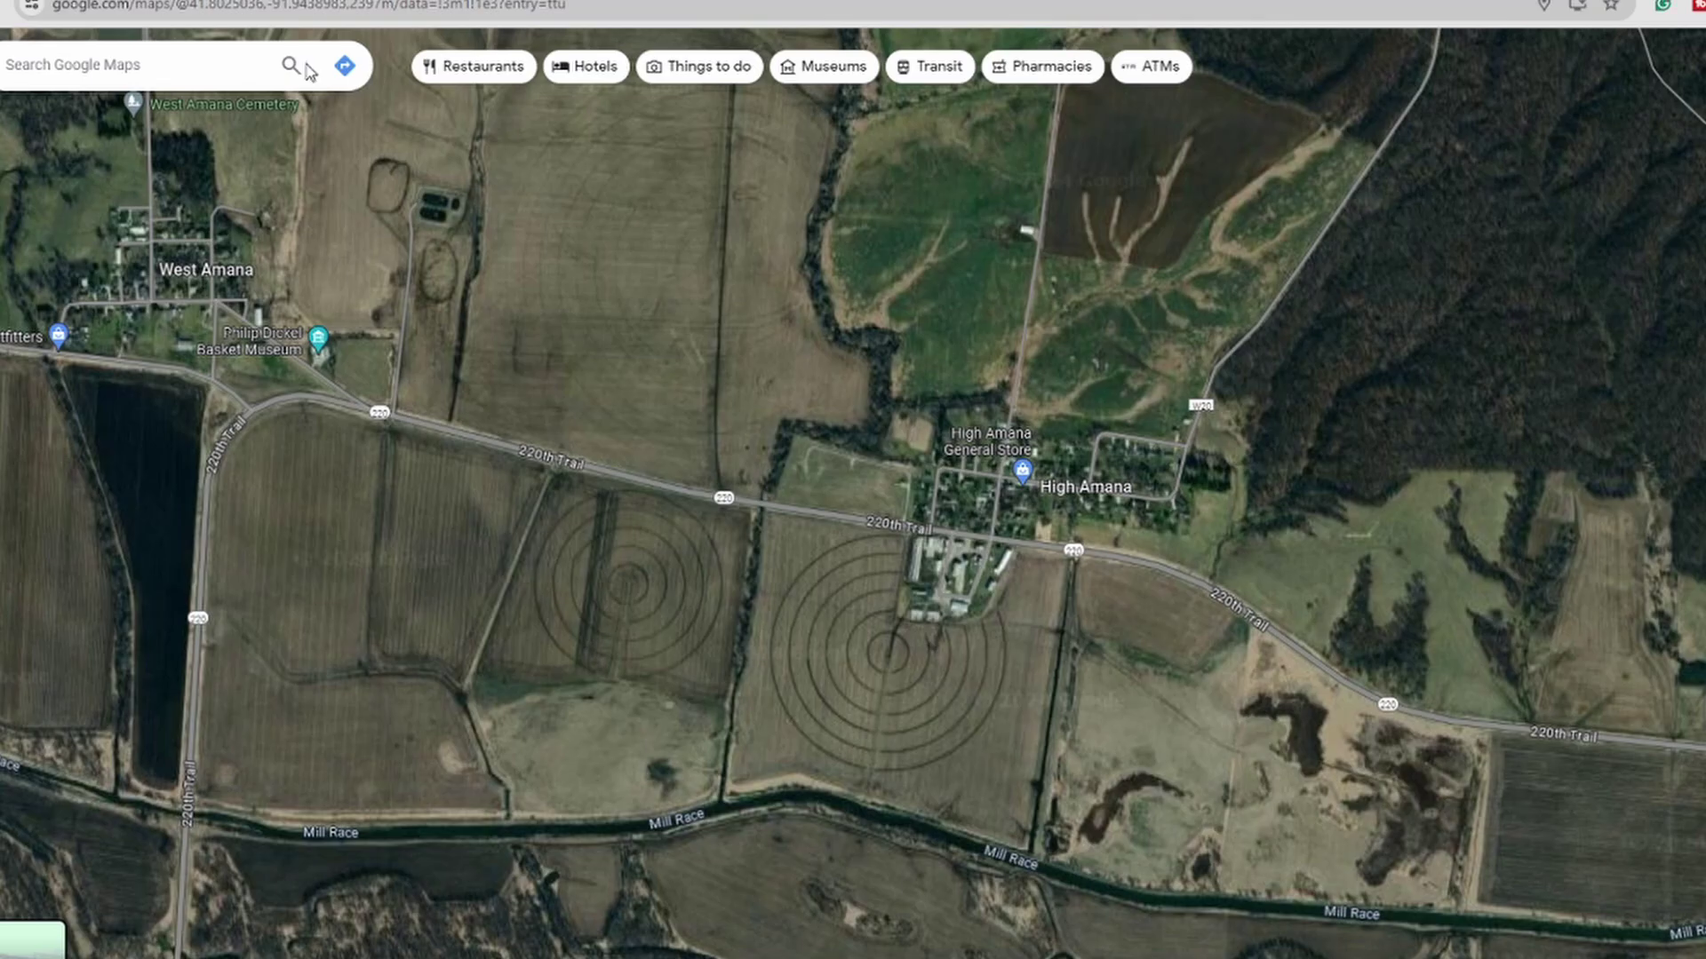
- Switch to Google Maps and move the satellite view from the Amana, Iowa area to Lake Erie's shore at Cleveland
scroll(1102, 492, down, 5)
drag(930, 500, 750, 428)
scroll(750, 428, down, 3)
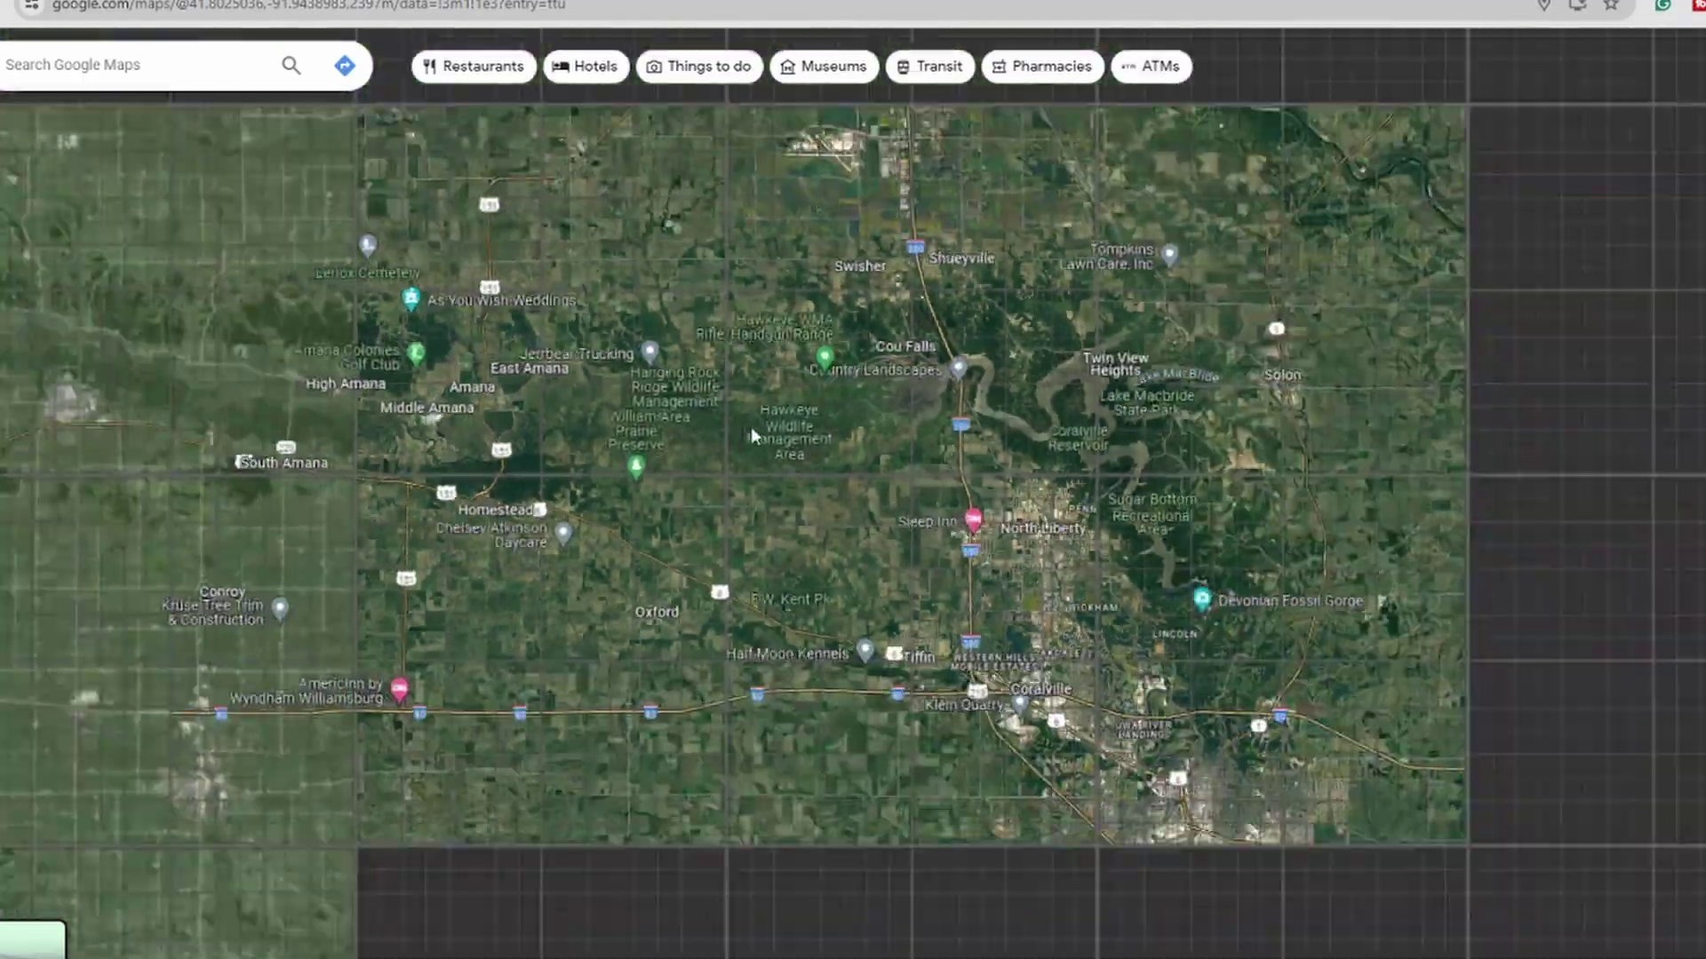
drag(1077, 466, 675, 435)
scroll(1081, 465, down, 1)
drag(1244, 471, 789, 469)
drag(1279, 426, 655, 473)
scroll(749, 501, up, 2)
drag(750, 501, 641, 251)
scroll(1198, 460, up, 2)
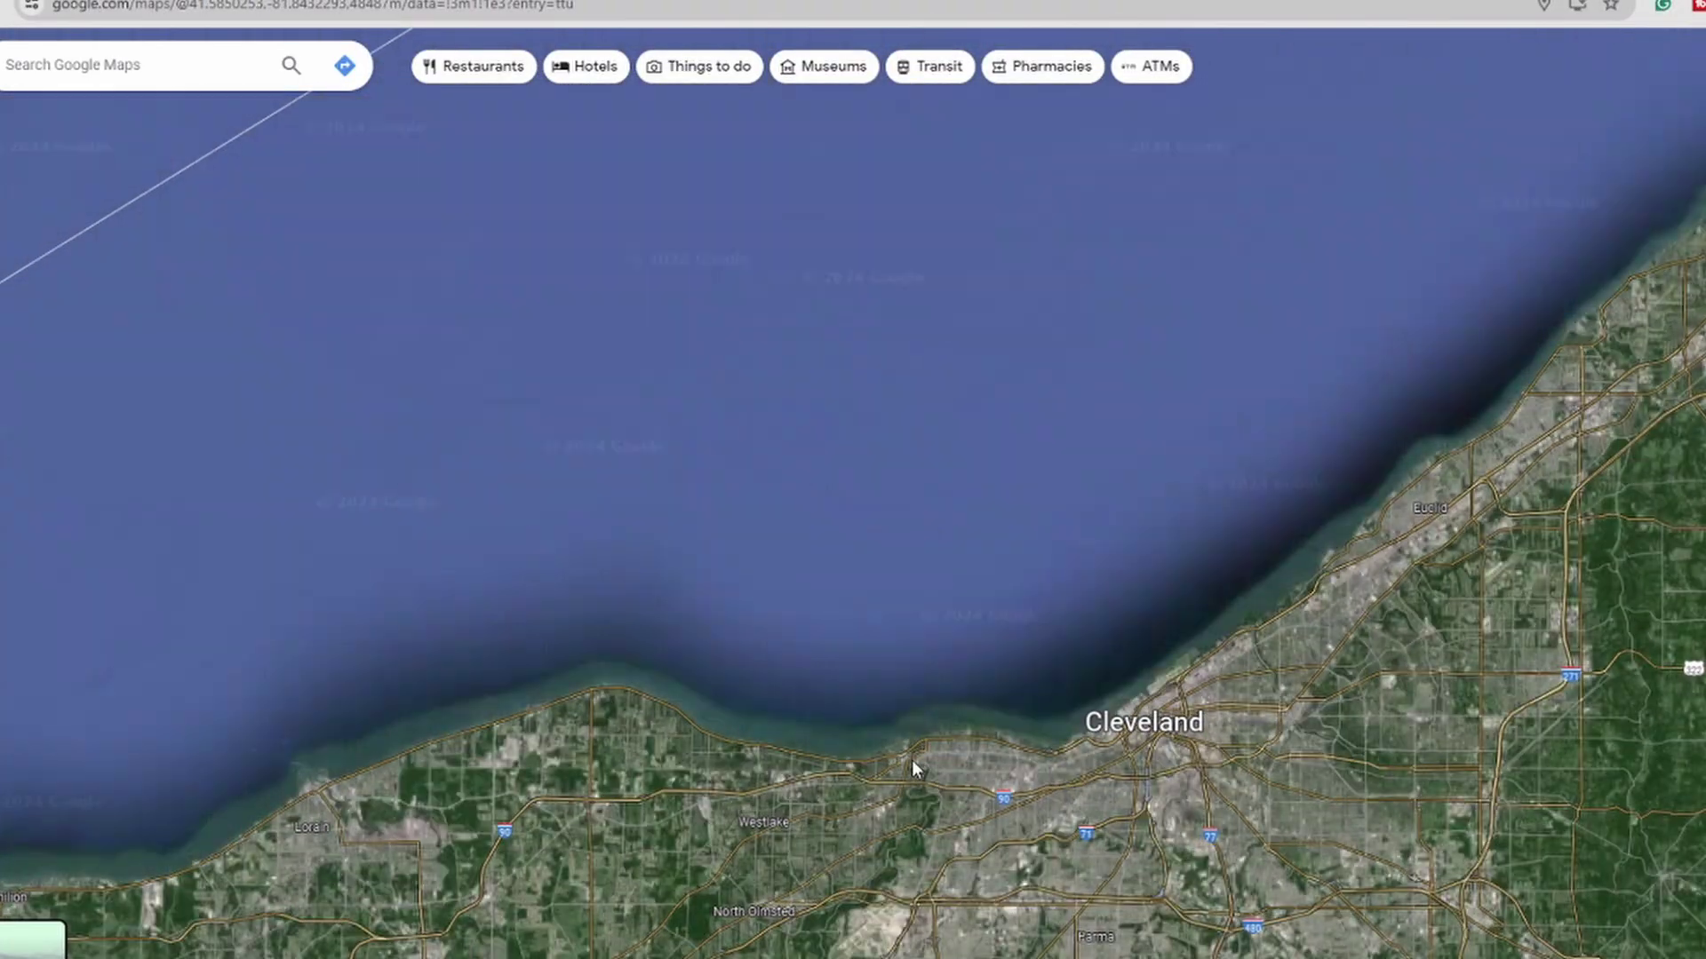
- Examine the cities along Lake Erie's southern shore from Cleveland west past Lorain and Sandusky
drag(912, 759, 1319, 595)
scroll(772, 728, up, 2)
scroll(611, 449, down, 2)
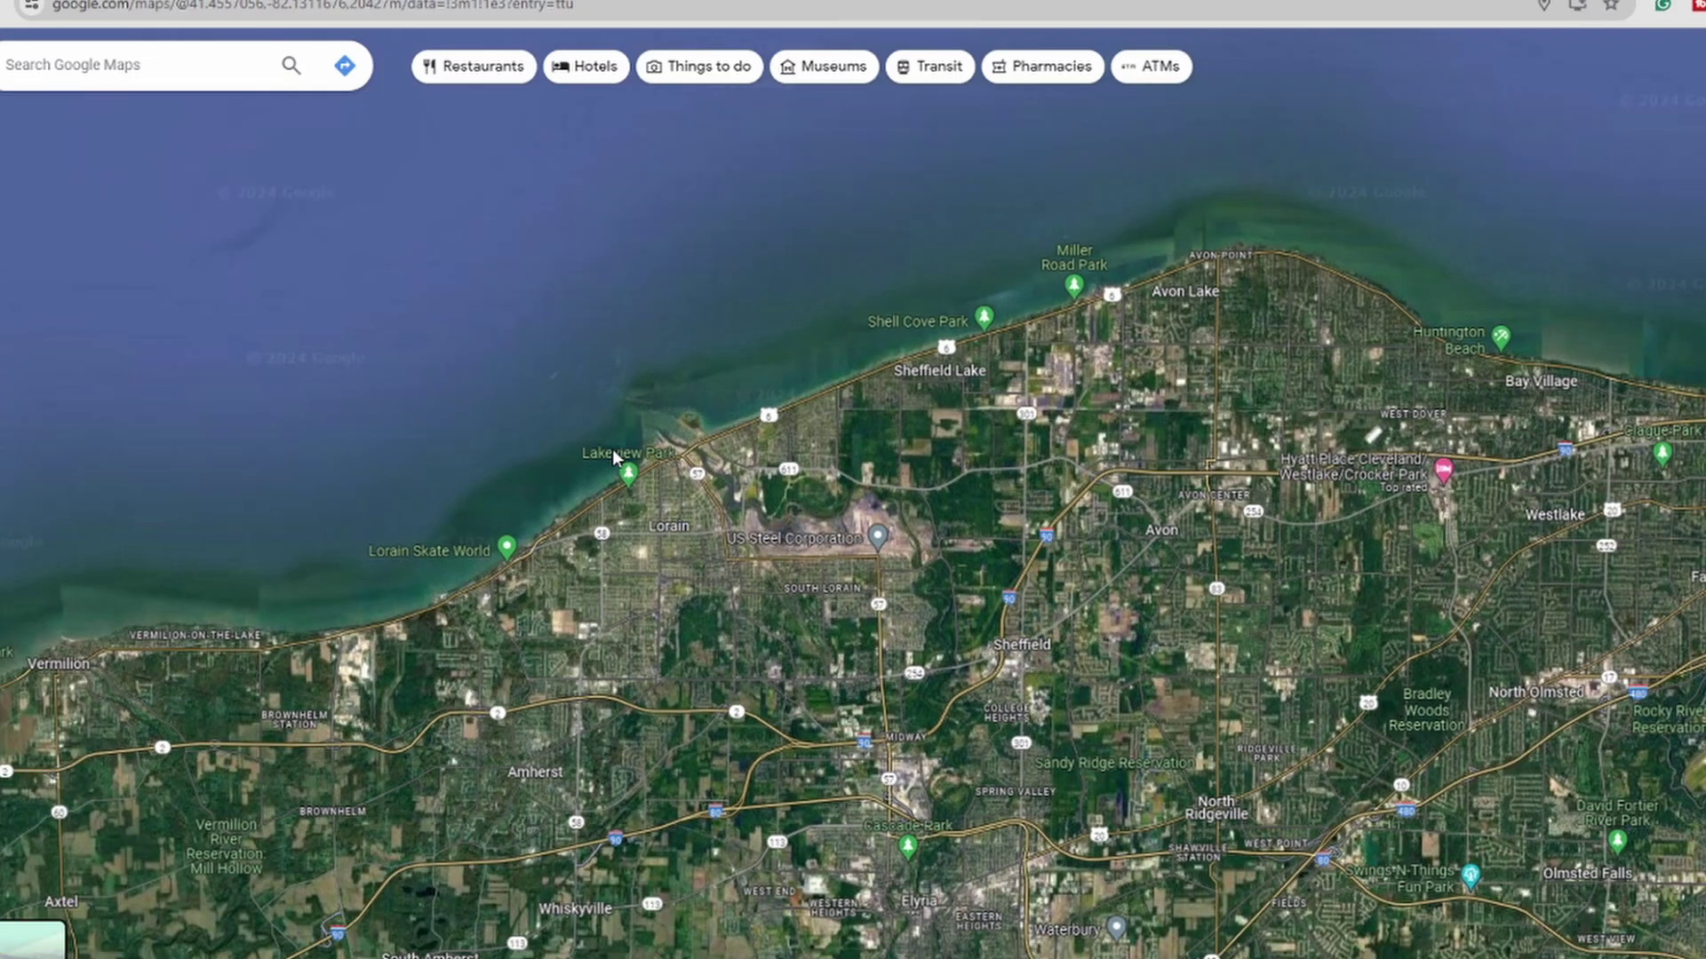
drag(230, 413, 712, 509)
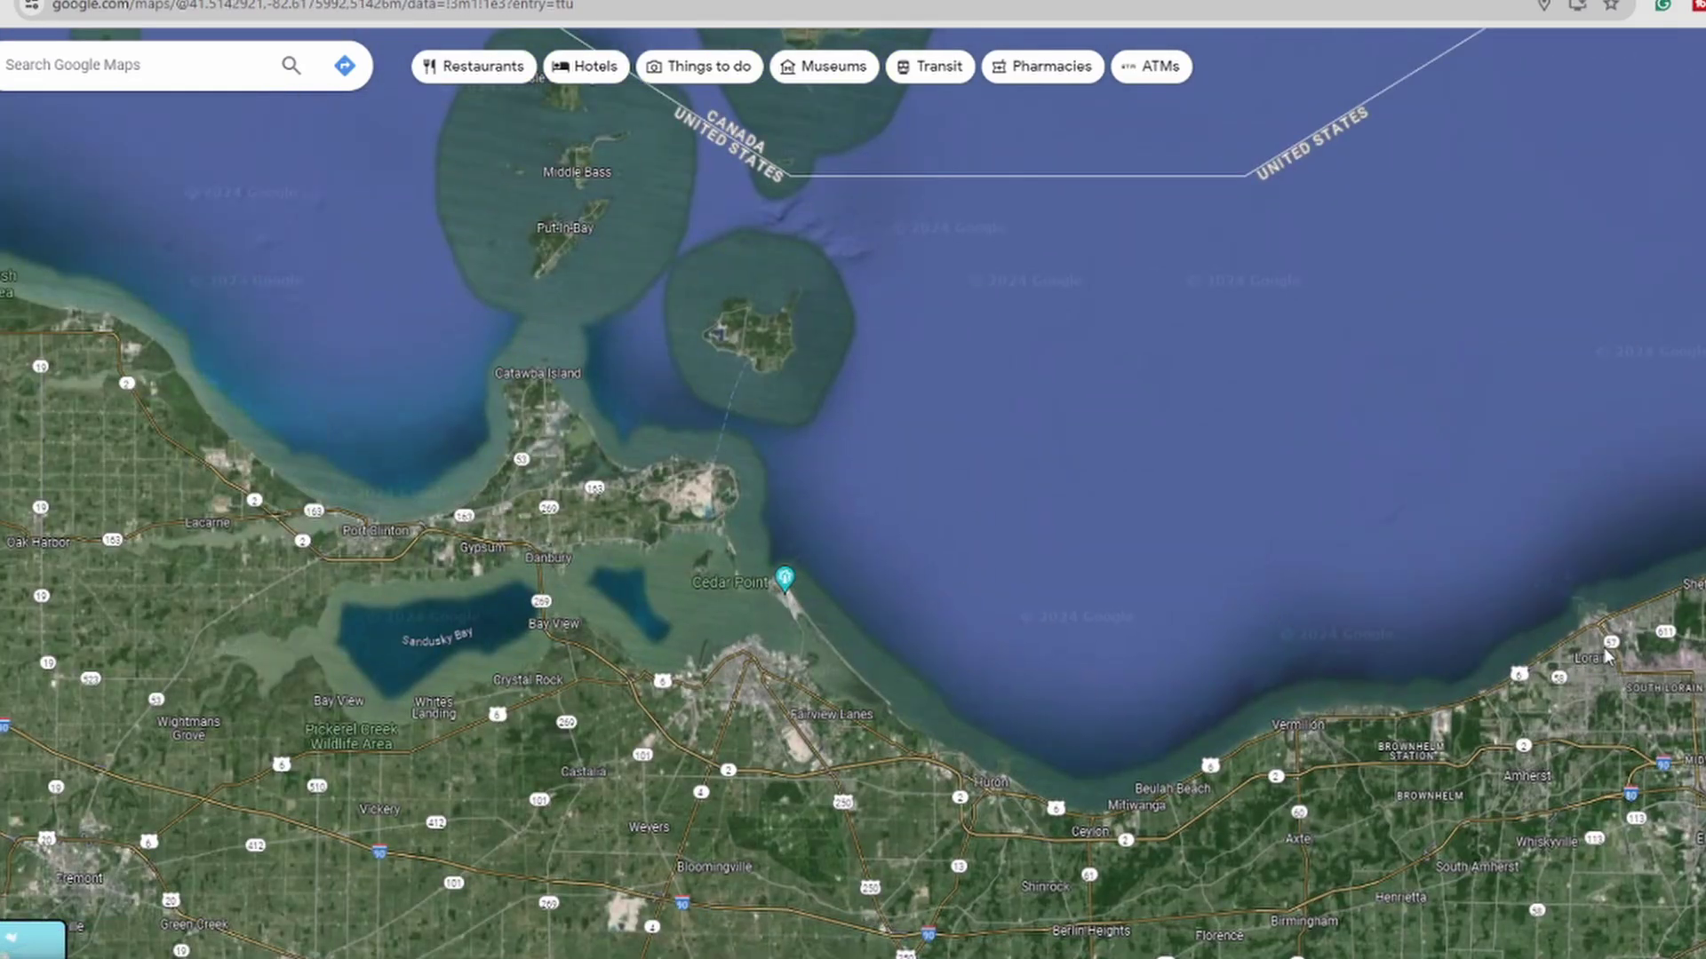
drag(1083, 703, 1181, 653)
scroll(1182, 650, up, 2)
scroll(1128, 627, down, 2)
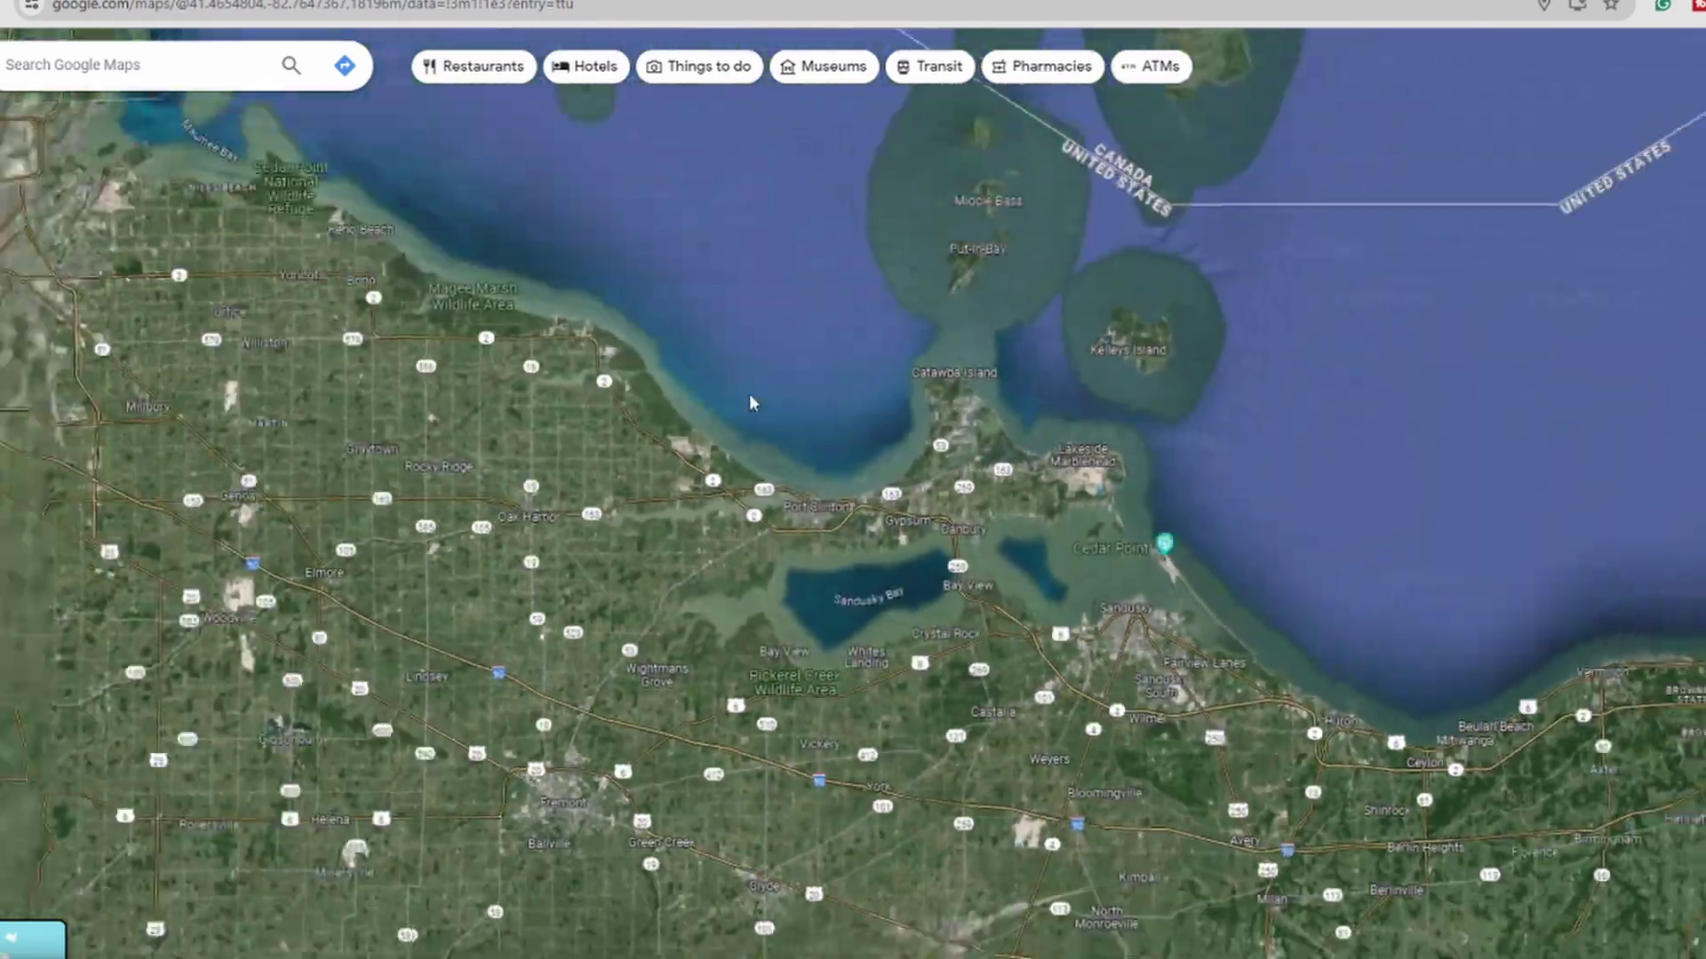
drag(611, 289, 1191, 661)
drag(860, 348, 1013, 525)
drag(1025, 358, 1070, 541)
- Examine the shoreline towns of Lake Huron from Sarnia north around Michigan's Thumb and beyond
scroll(1070, 541, down, 3)
drag(1350, 142, 1078, 636)
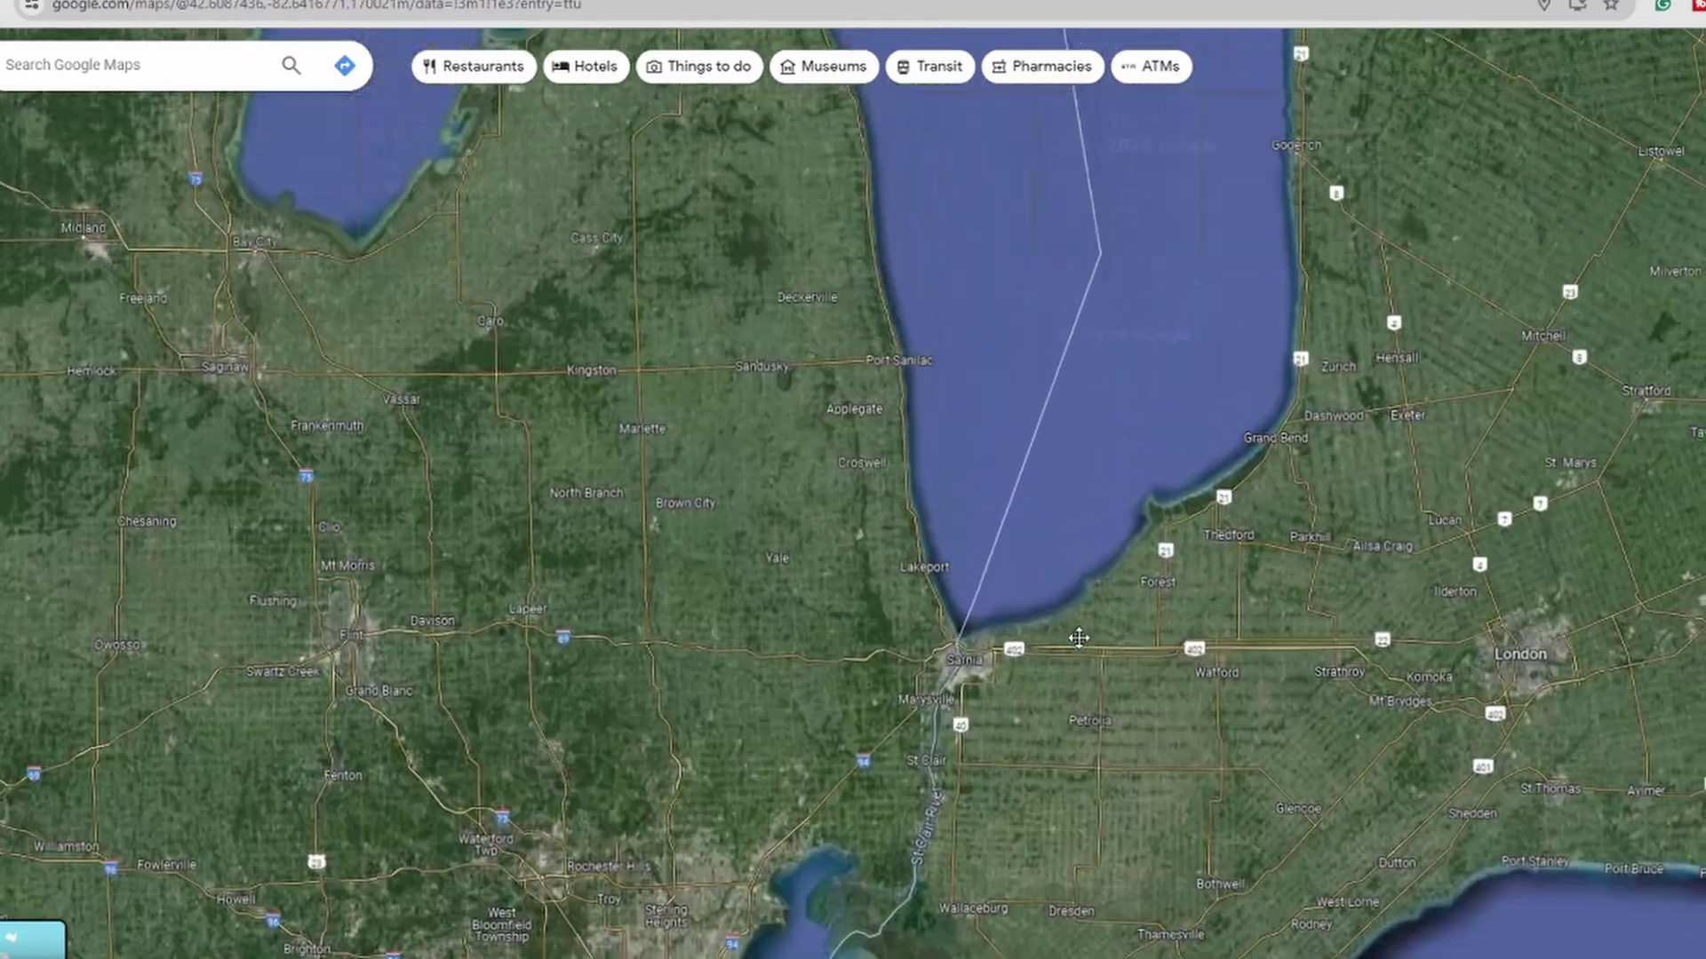
scroll(925, 291, up, 2)
drag(866, 286, 1162, 633)
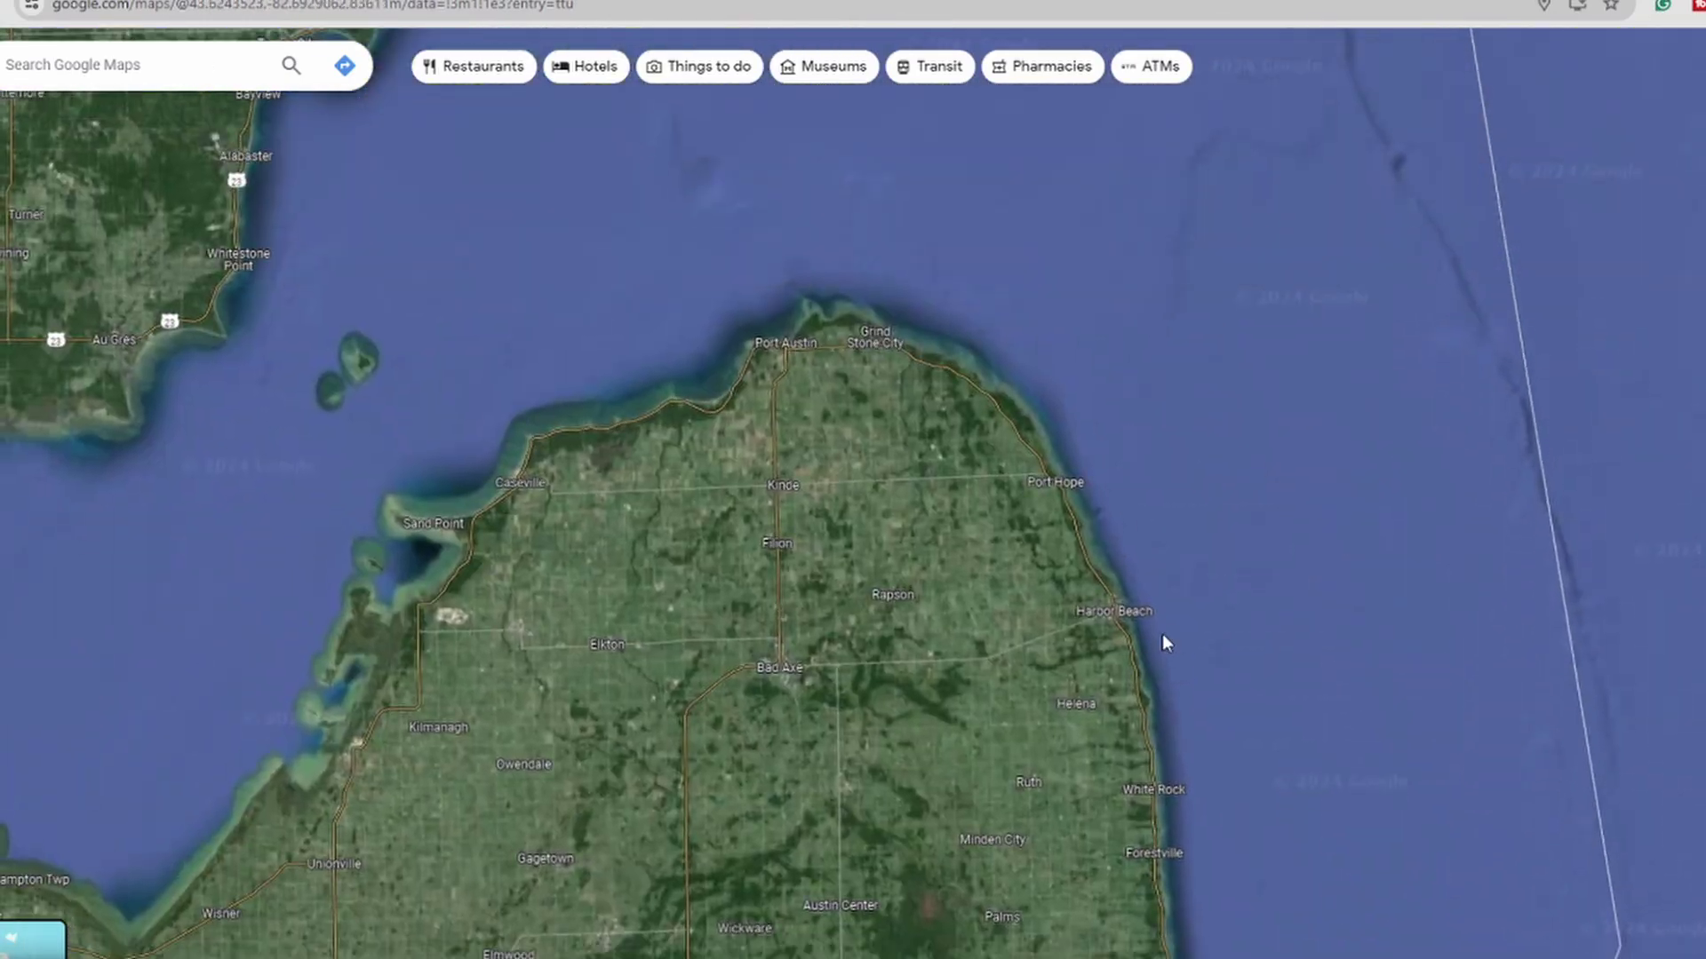
scroll(958, 263, down, 3)
drag(958, 265, 765, 575)
drag(924, 209, 918, 643)
drag(1009, 267, 1360, 604)
scroll(613, 453, up, 2)
scroll(622, 463, up, 2)
drag(675, 469, 1340, 300)
scroll(1126, 673, up, 2)
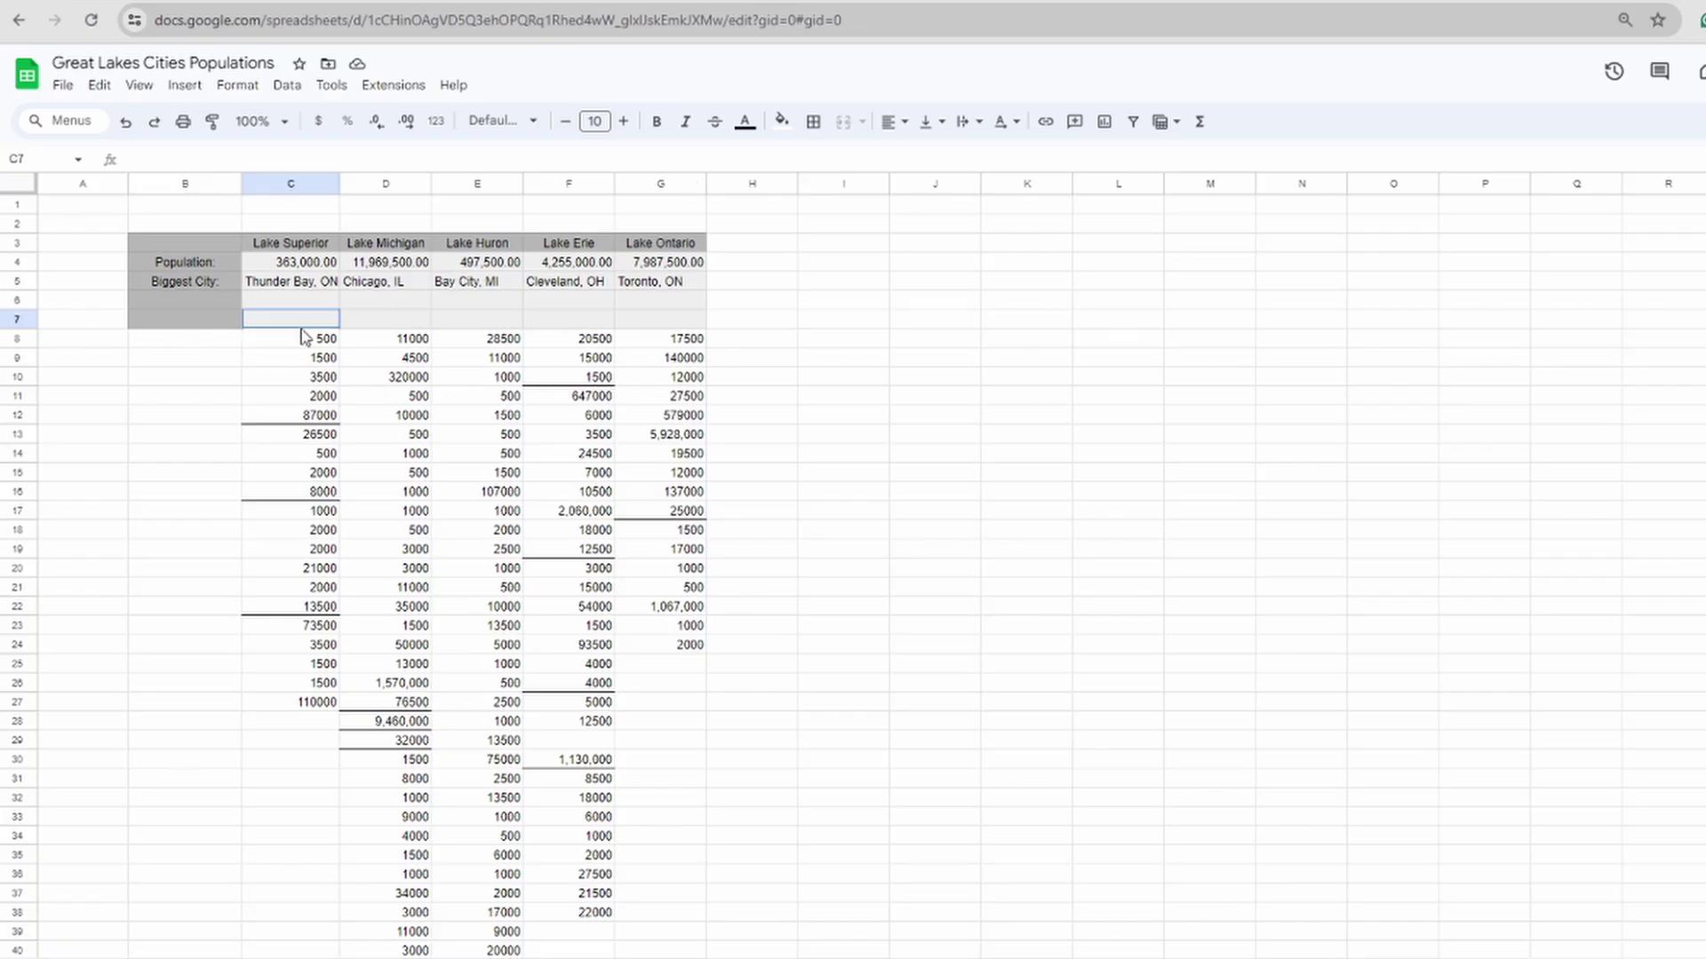
- Return to the Great Lakes Cities Populations spreadsheet and look over the city populations listed under each lake
drag(283, 320, 844, 646)
scroll(468, 467, down, 5)
drag(400, 734, 396, 789)
scroll(410, 425, up, 5)
click(468, 531)
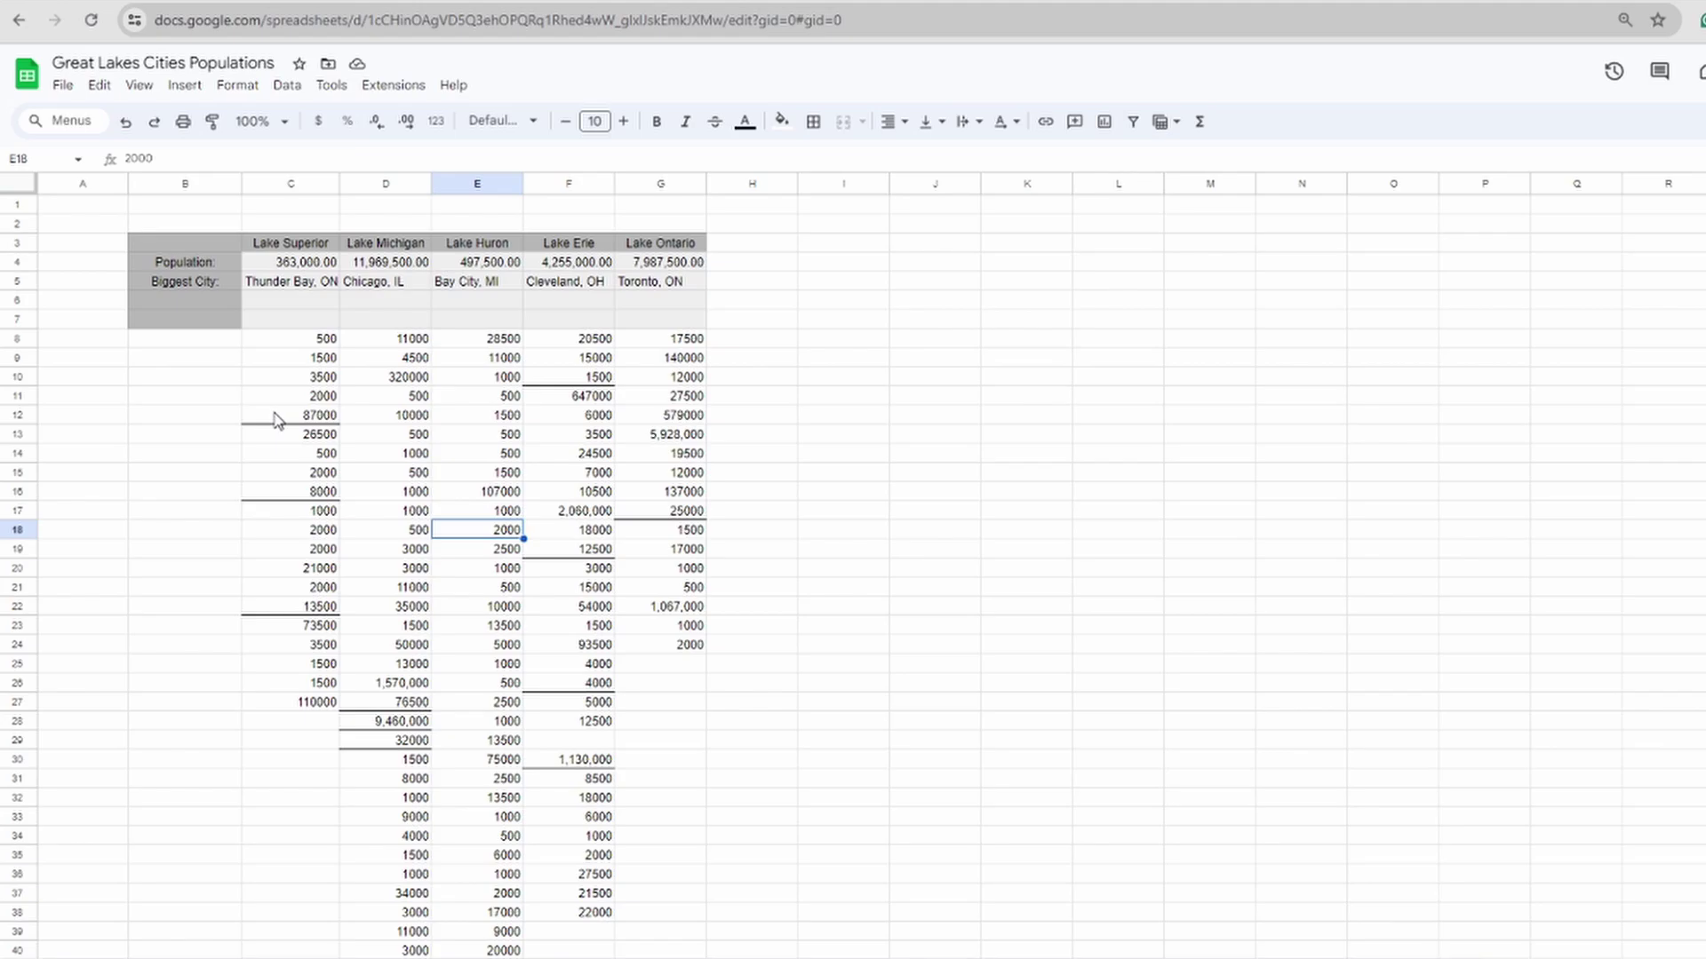
click(362, 260)
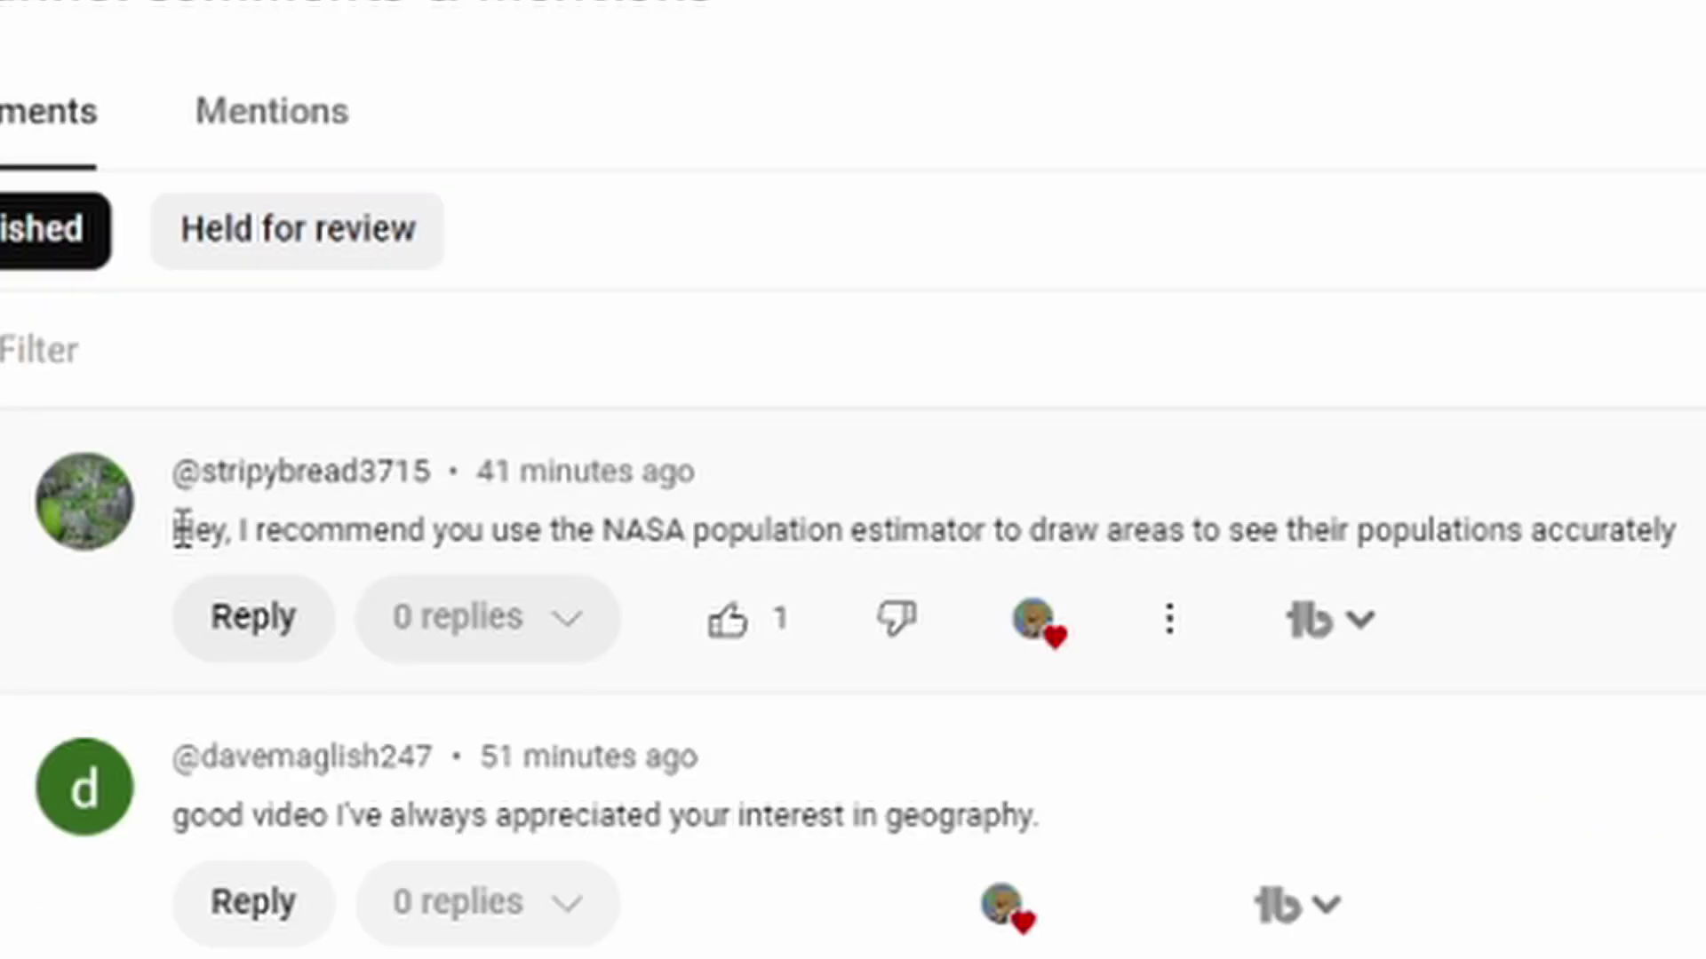
- Switch to the channel comments in YouTube Studio and read the comment recommending the NASA population estimator
drag(182, 531, 967, 511)
click(583, 510)
drag(609, 530, 1008, 525)
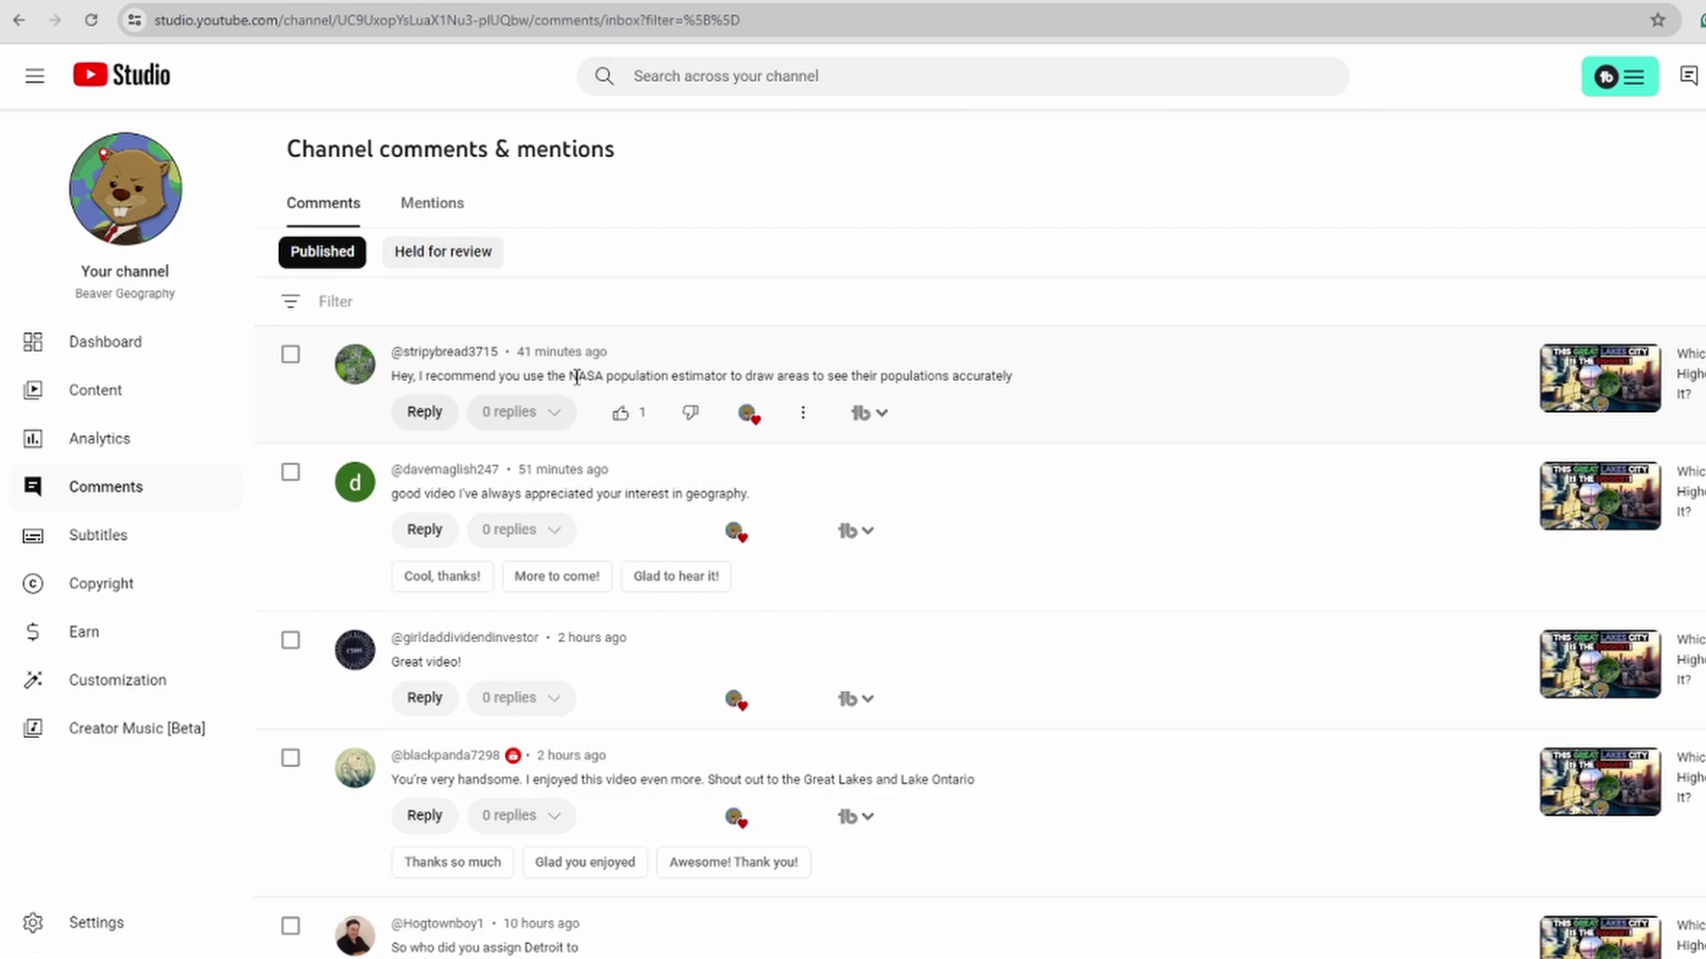
drag(575, 377, 726, 377)
click(560, 371)
drag(569, 377, 730, 379)
click(726, 378)
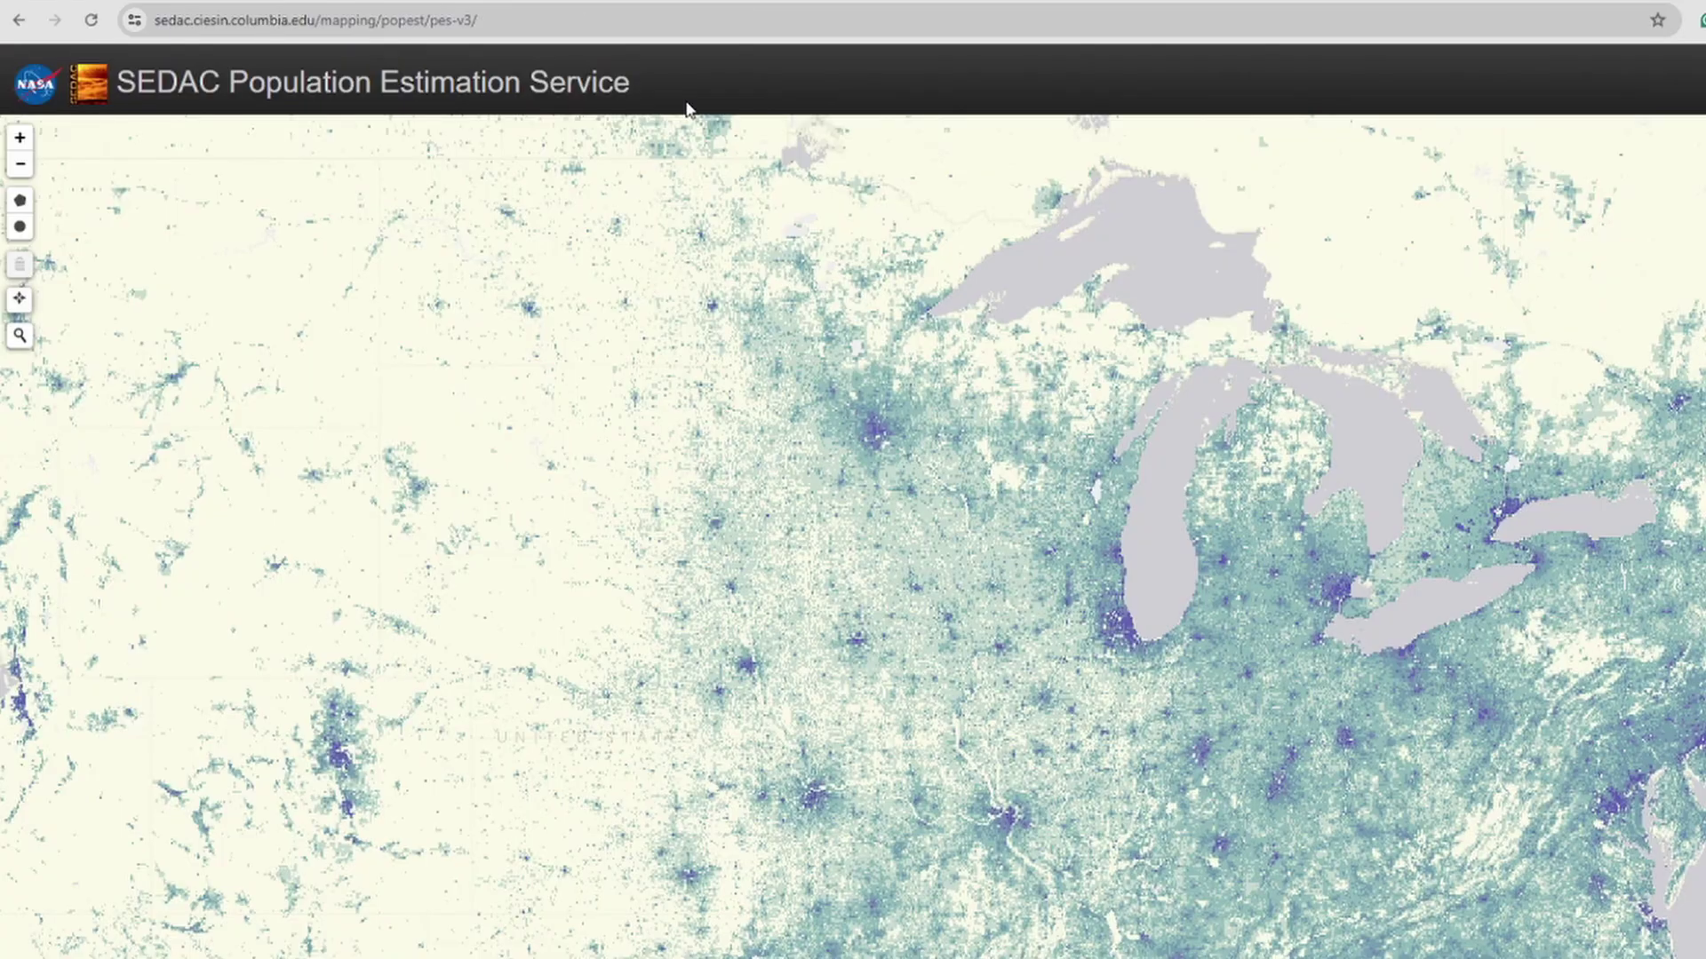
- Switch to the SEDAC Population Estimation Service and survey population density across North America
scroll(1153, 596, down, 2)
drag(1134, 773, 1275, 744)
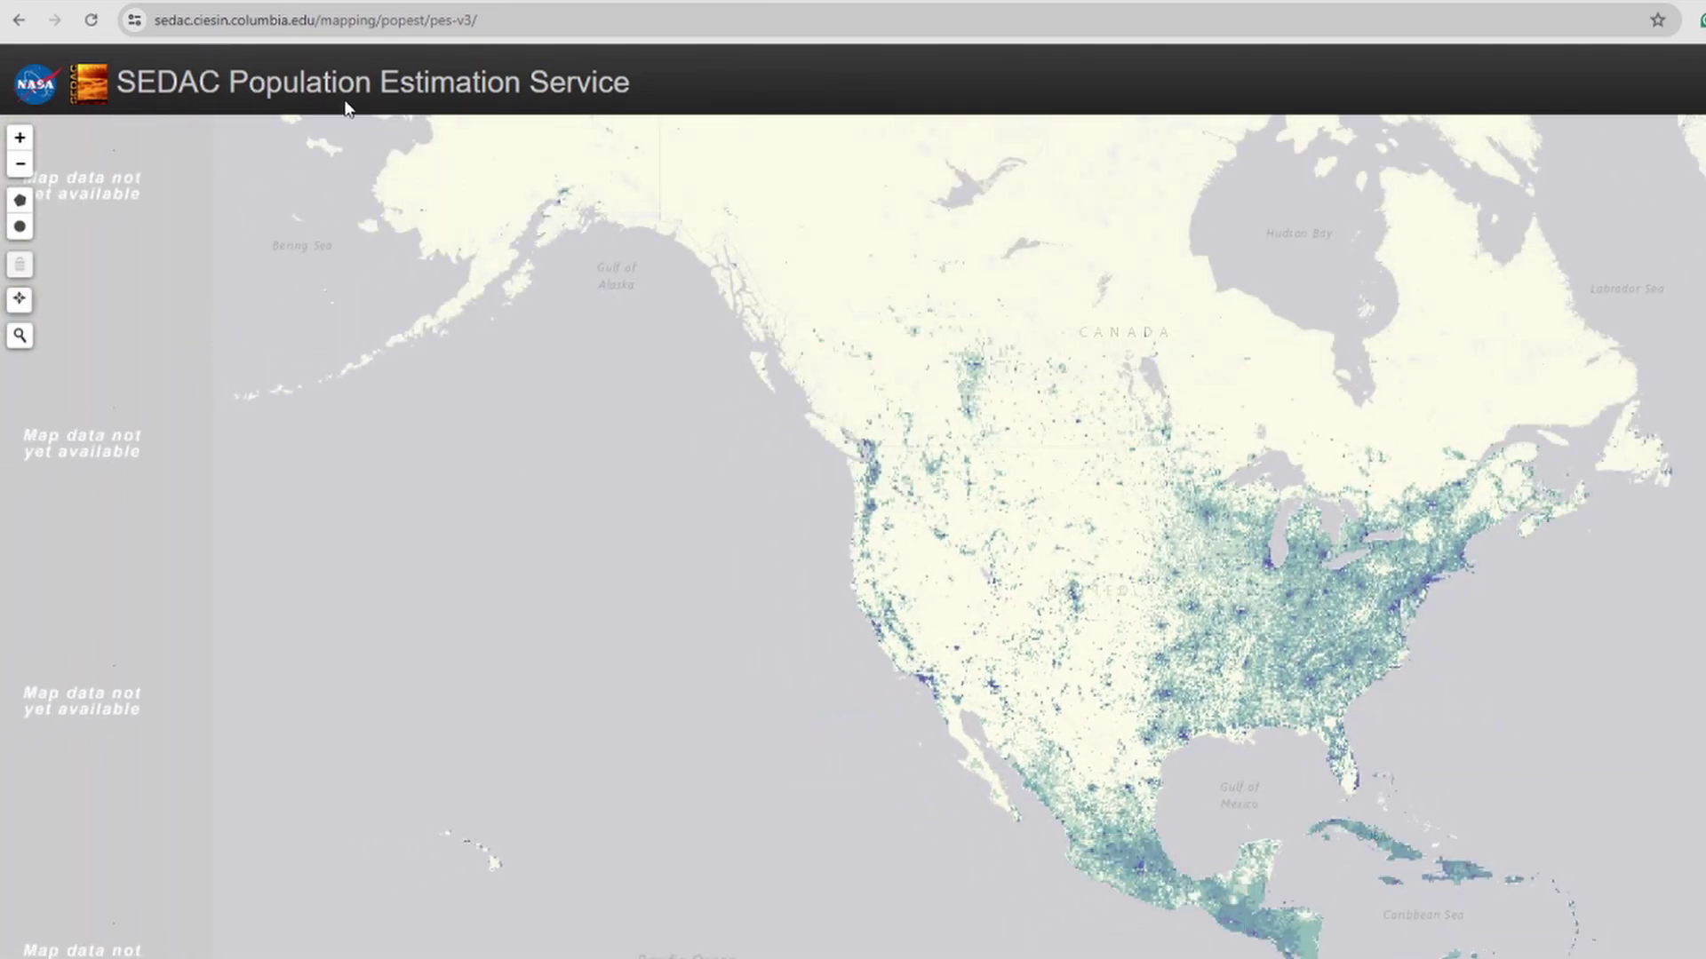
scroll(1335, 632, up, 2)
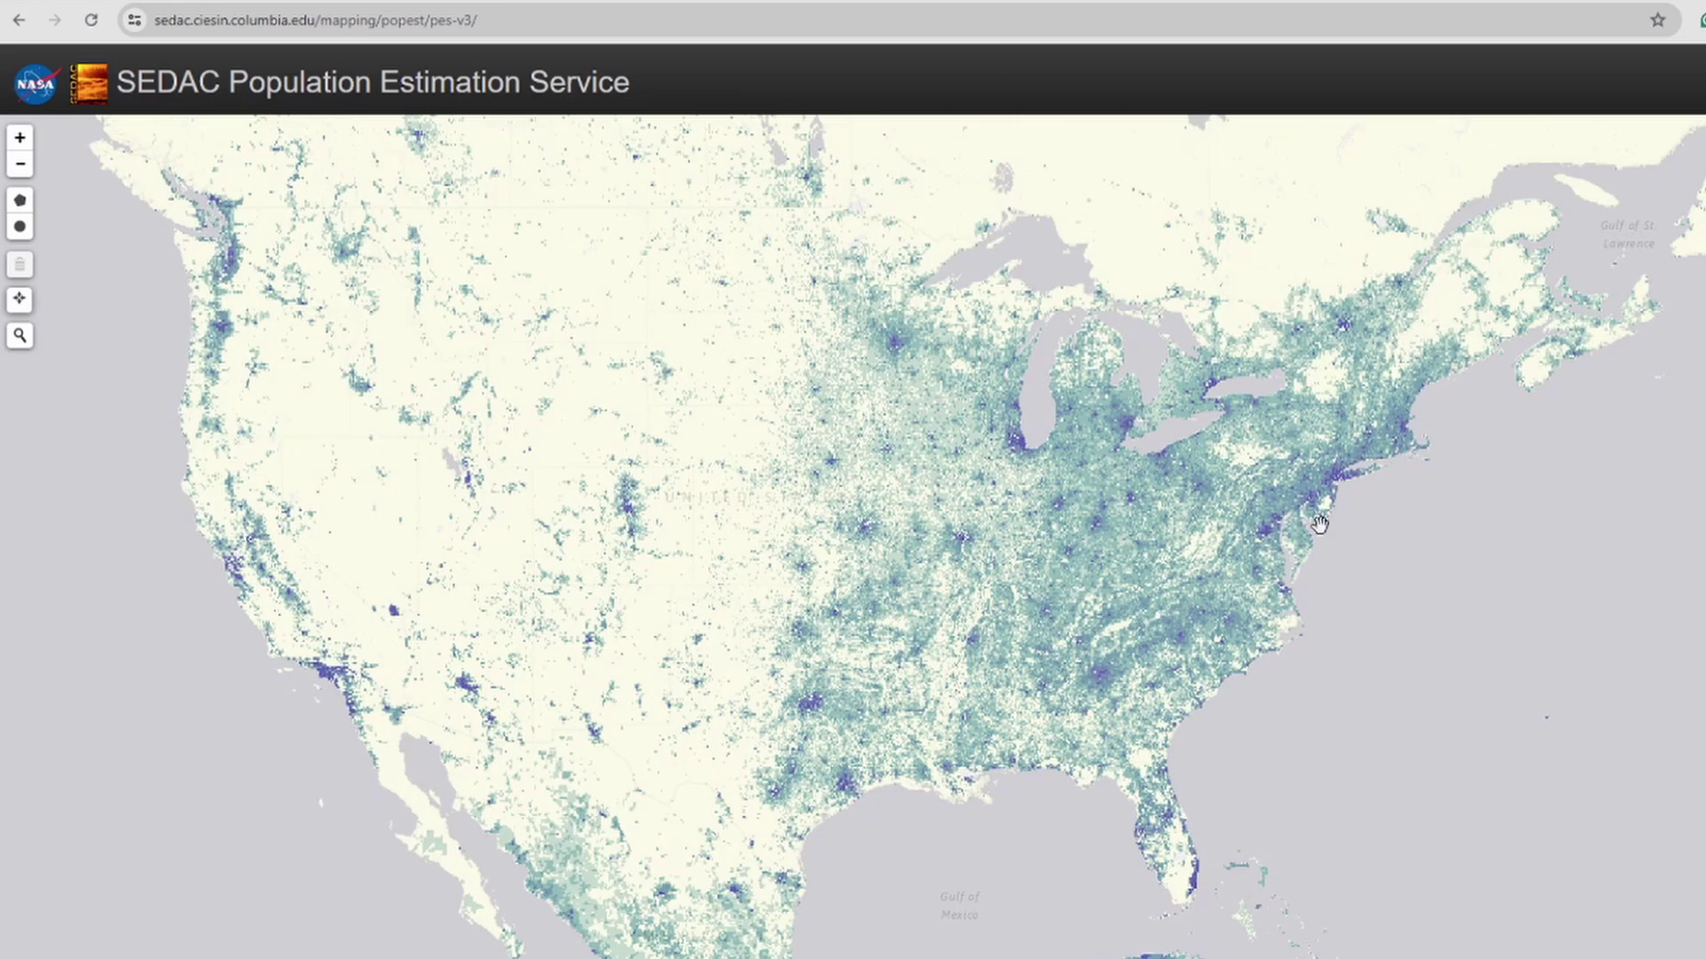
drag(1179, 679, 1479, 560)
drag(856, 510, 1325, 629)
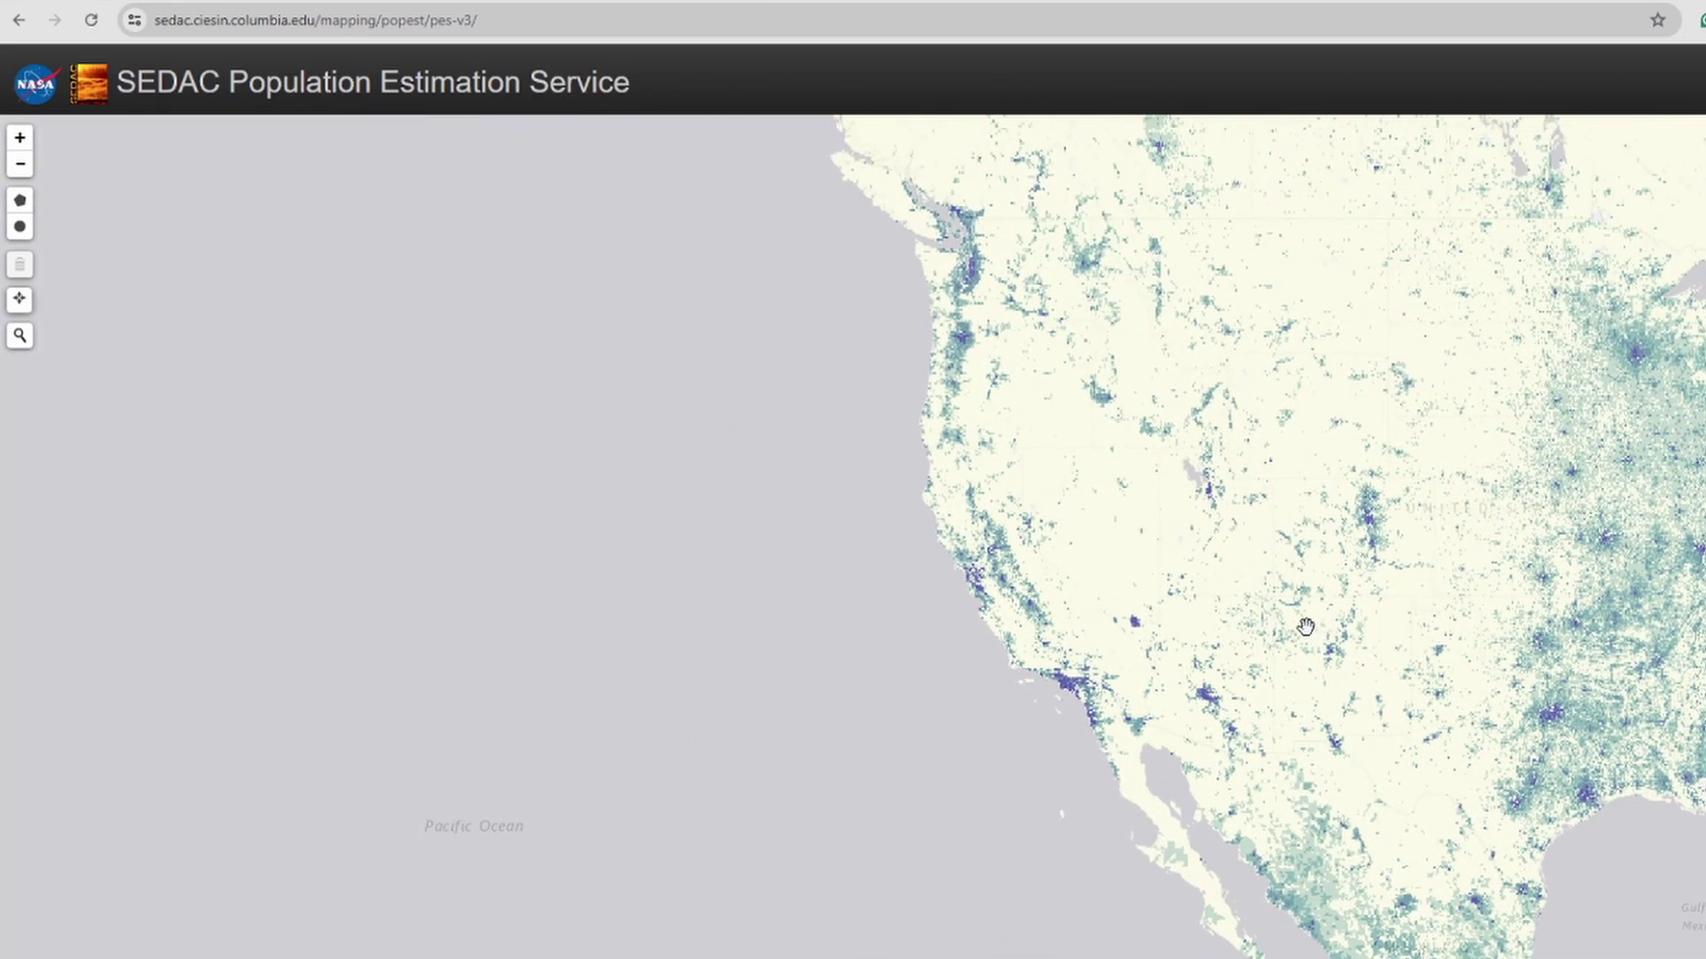
drag(1662, 684, 1079, 692)
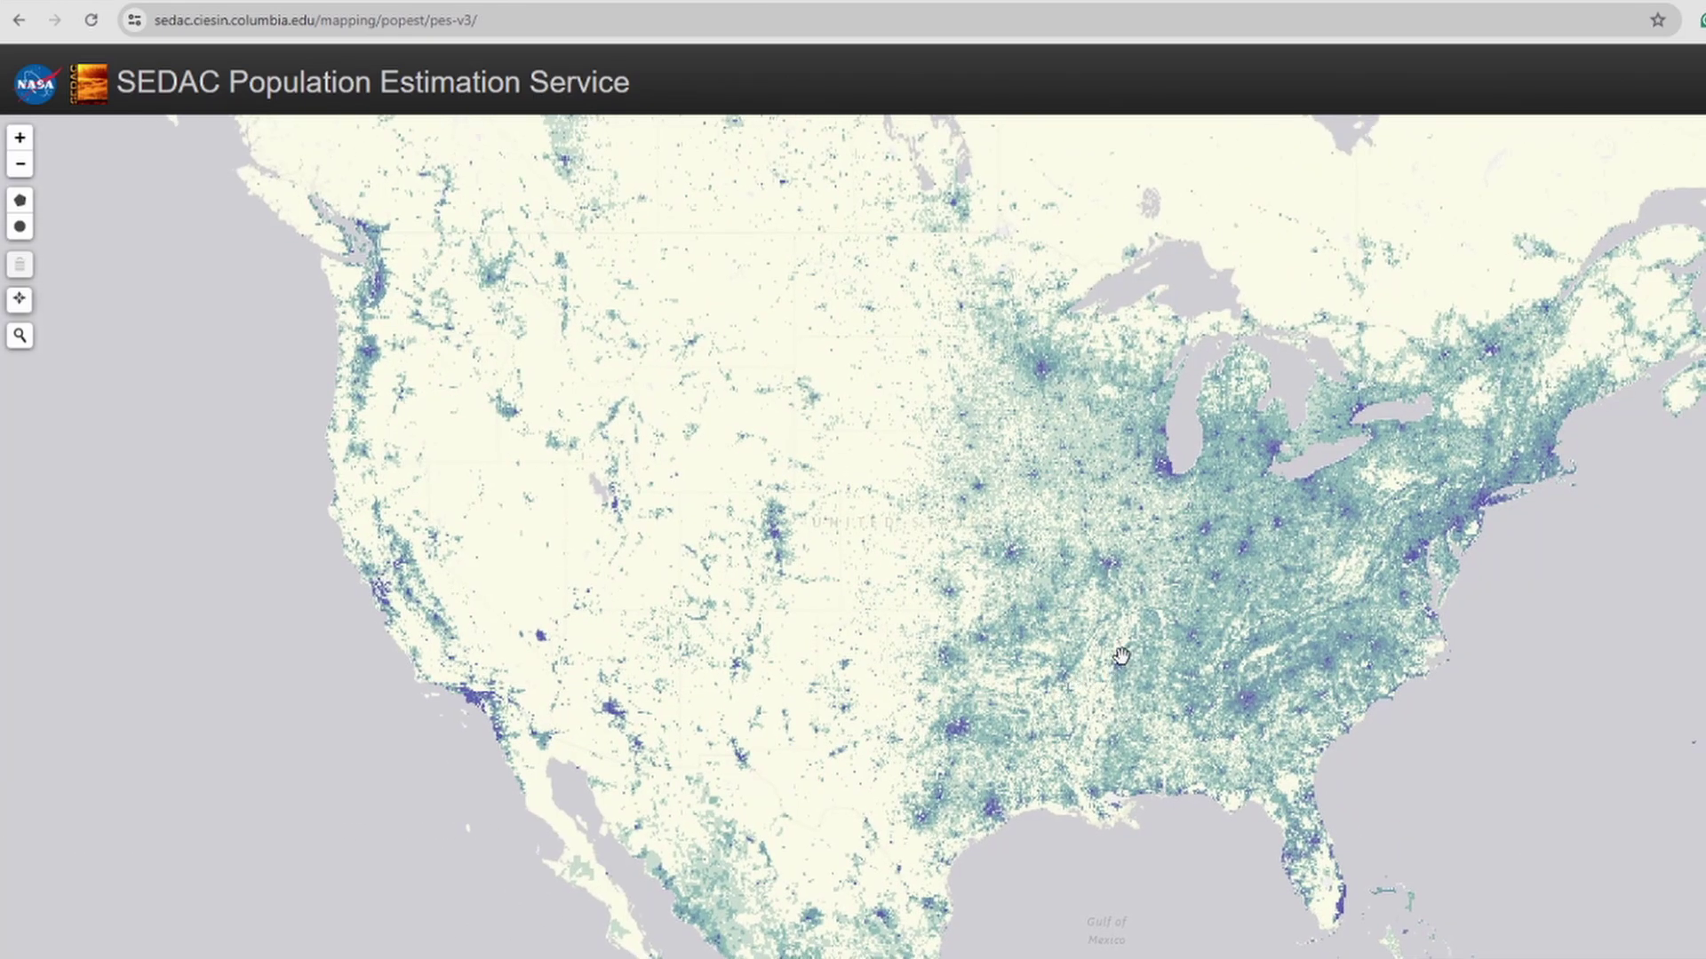
- Inspect the population density grid up close around New York City and in the inland eastern United States
scroll(1481, 541, up, 4)
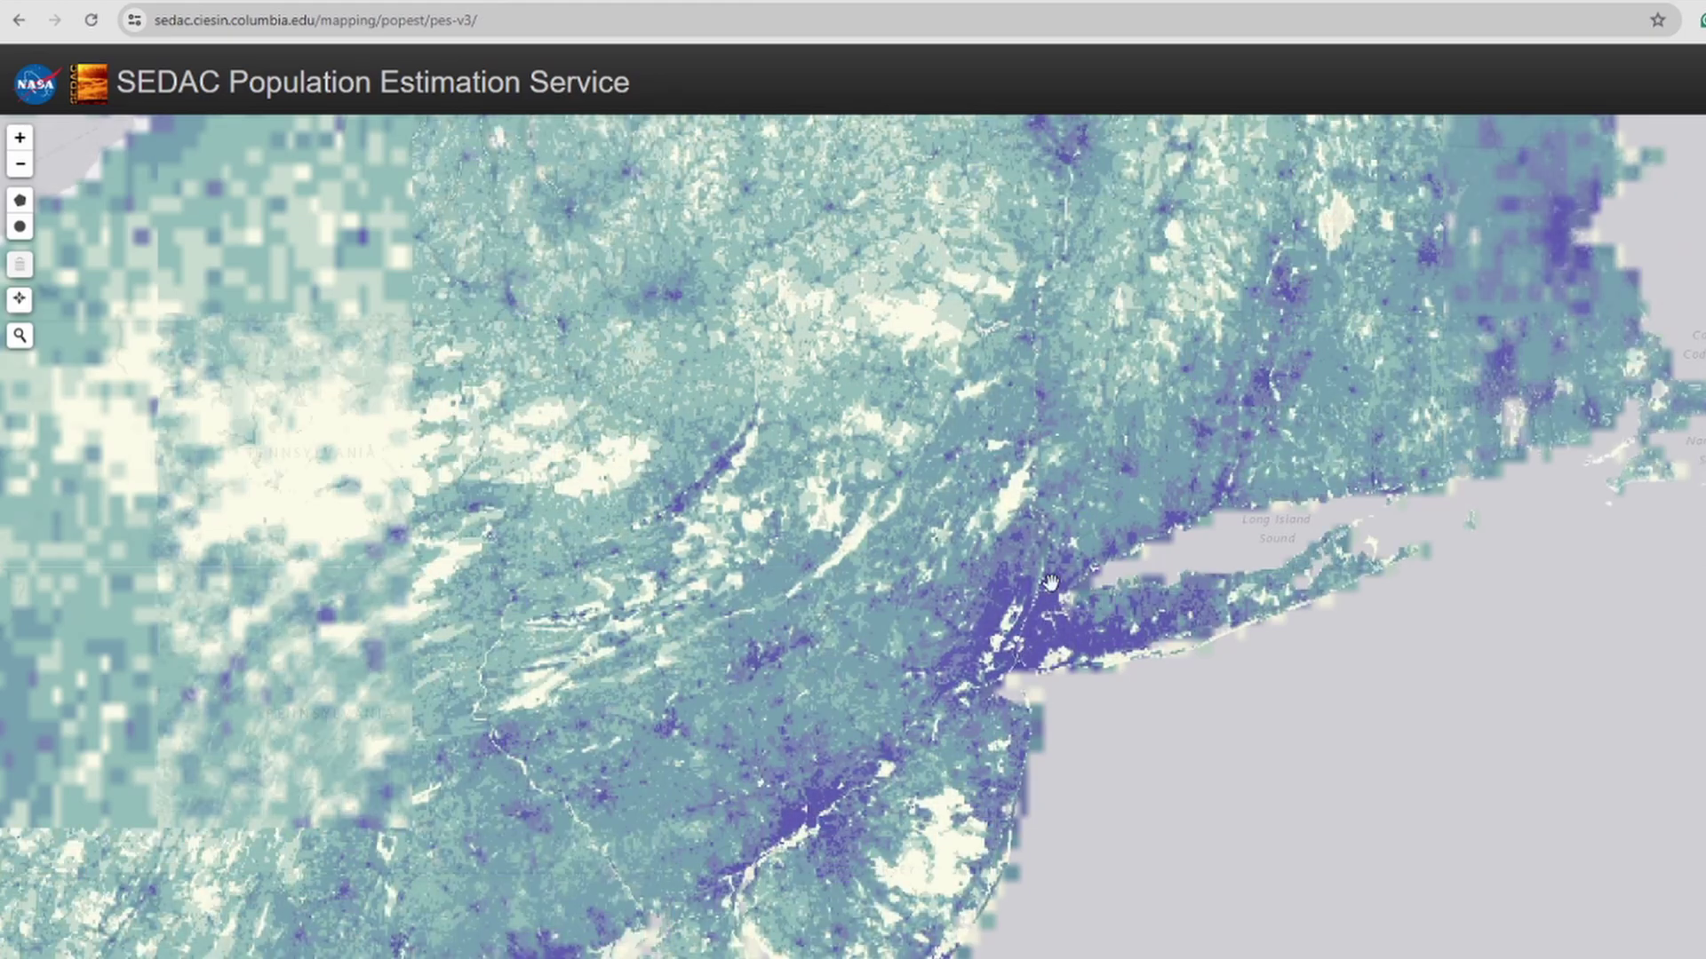
scroll(1050, 582, up, 1)
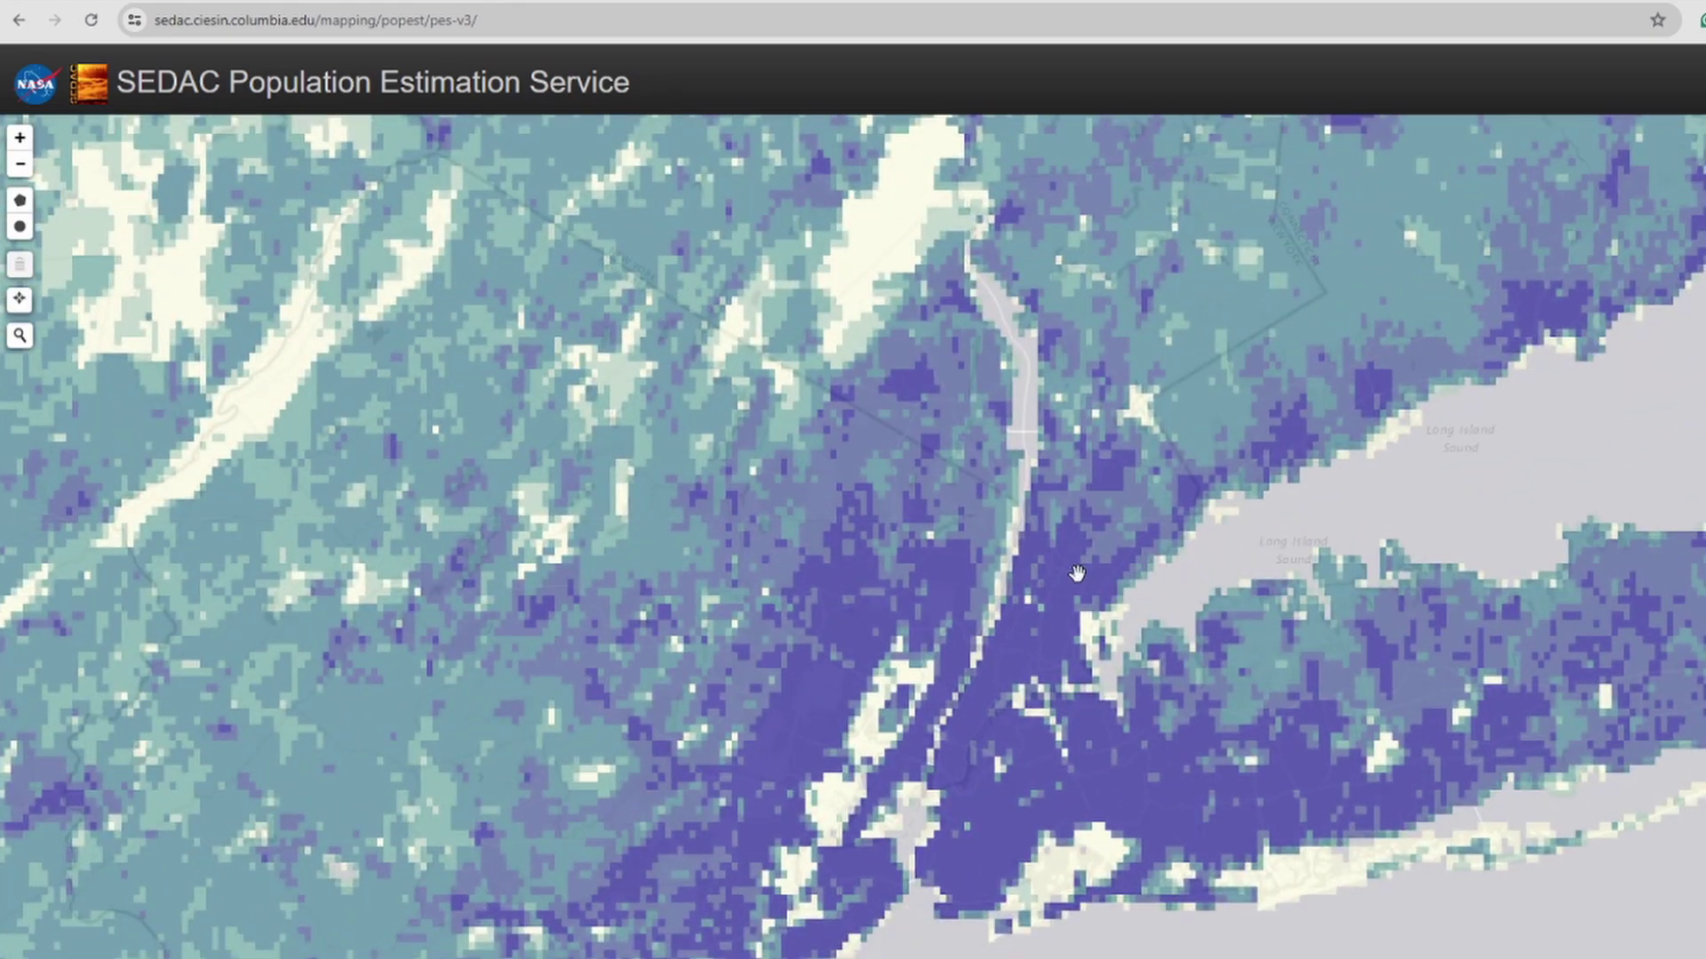
scroll(1077, 573, up, 2)
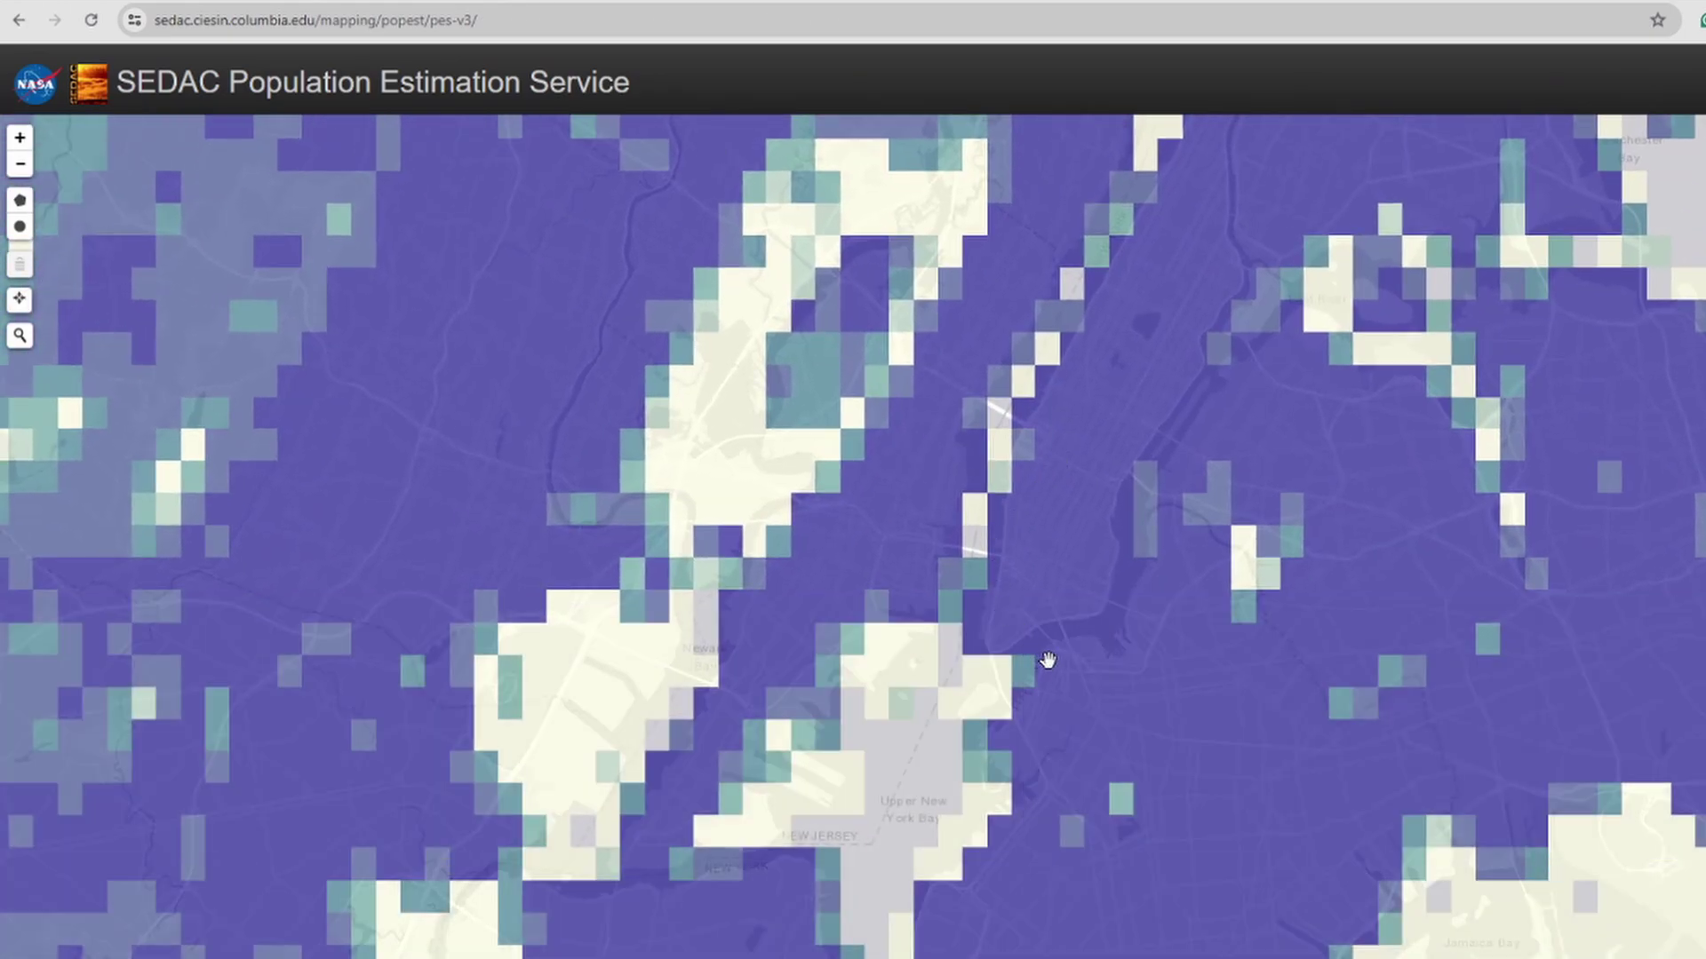
scroll(1313, 392, down, 5)
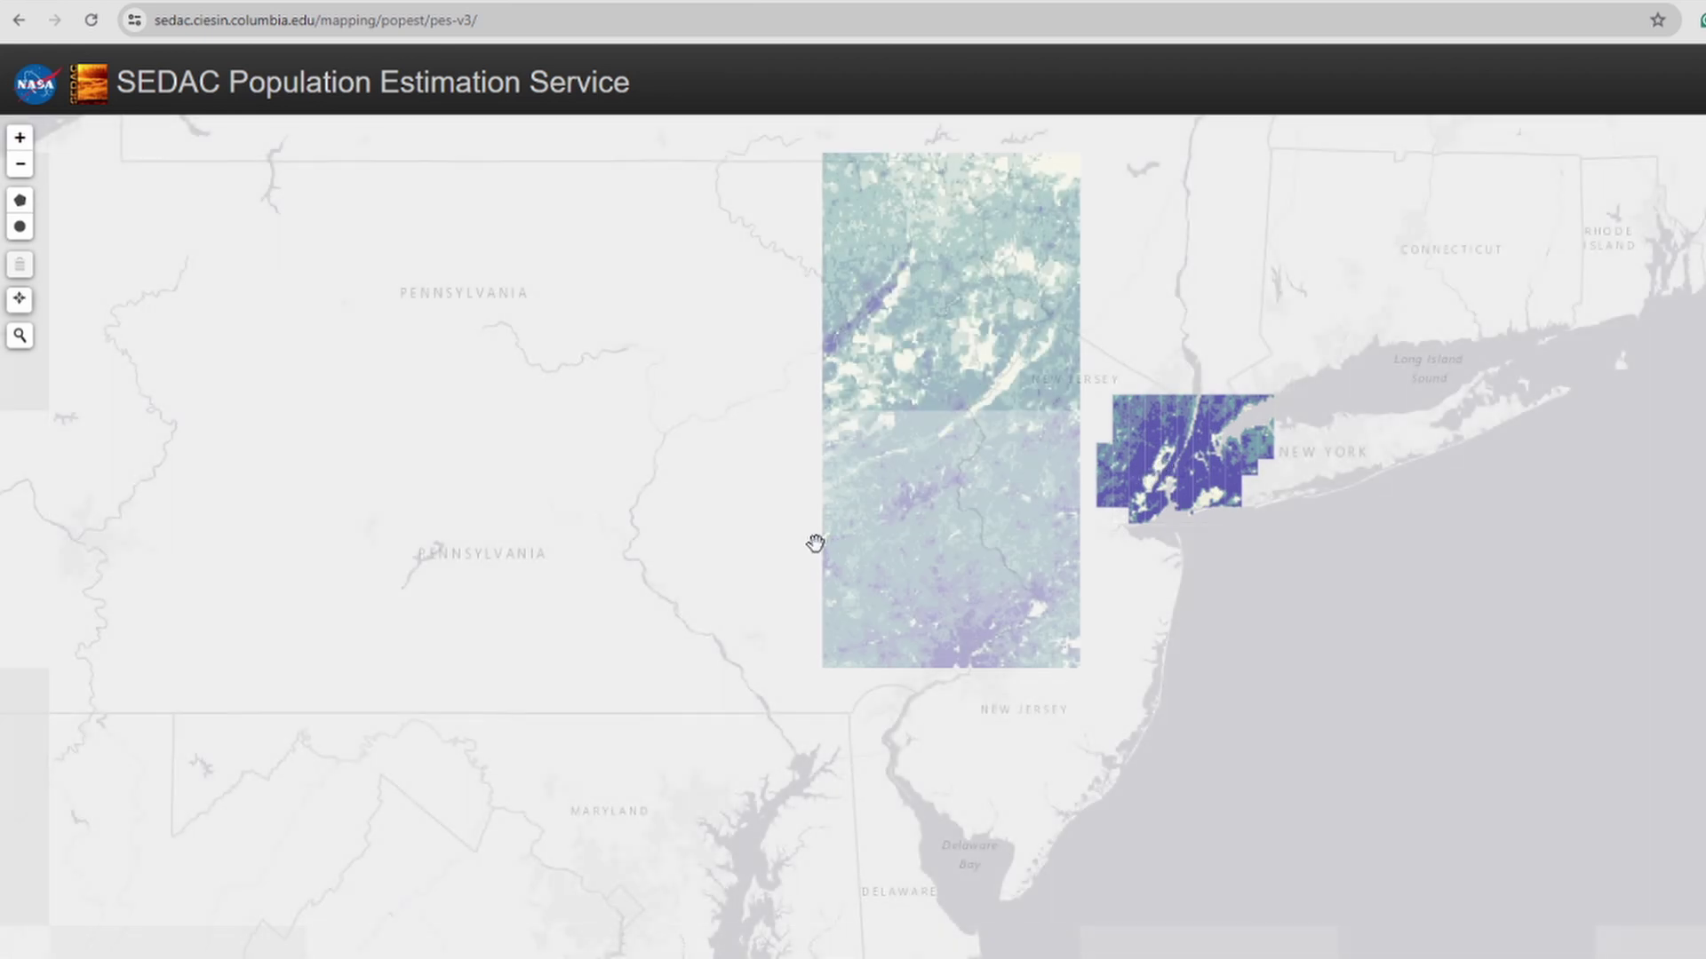
scroll(815, 543, down, 2)
drag(788, 602, 1248, 437)
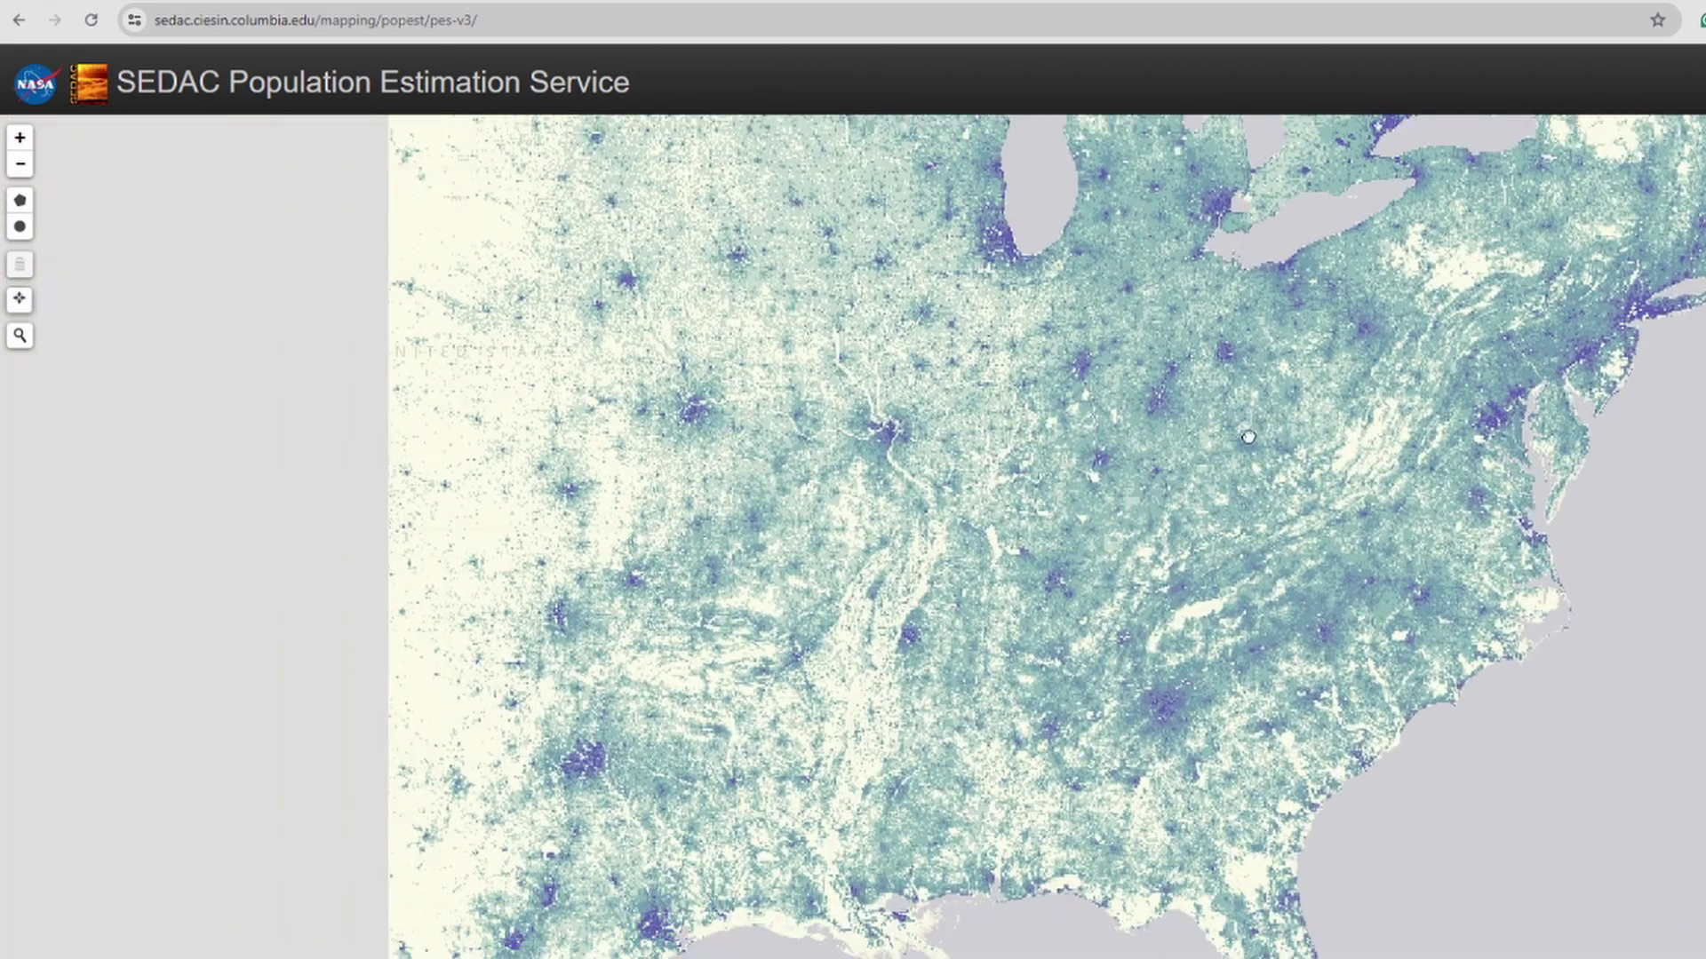
scroll(1249, 437, down, 2)
scroll(1288, 602, up, 5)
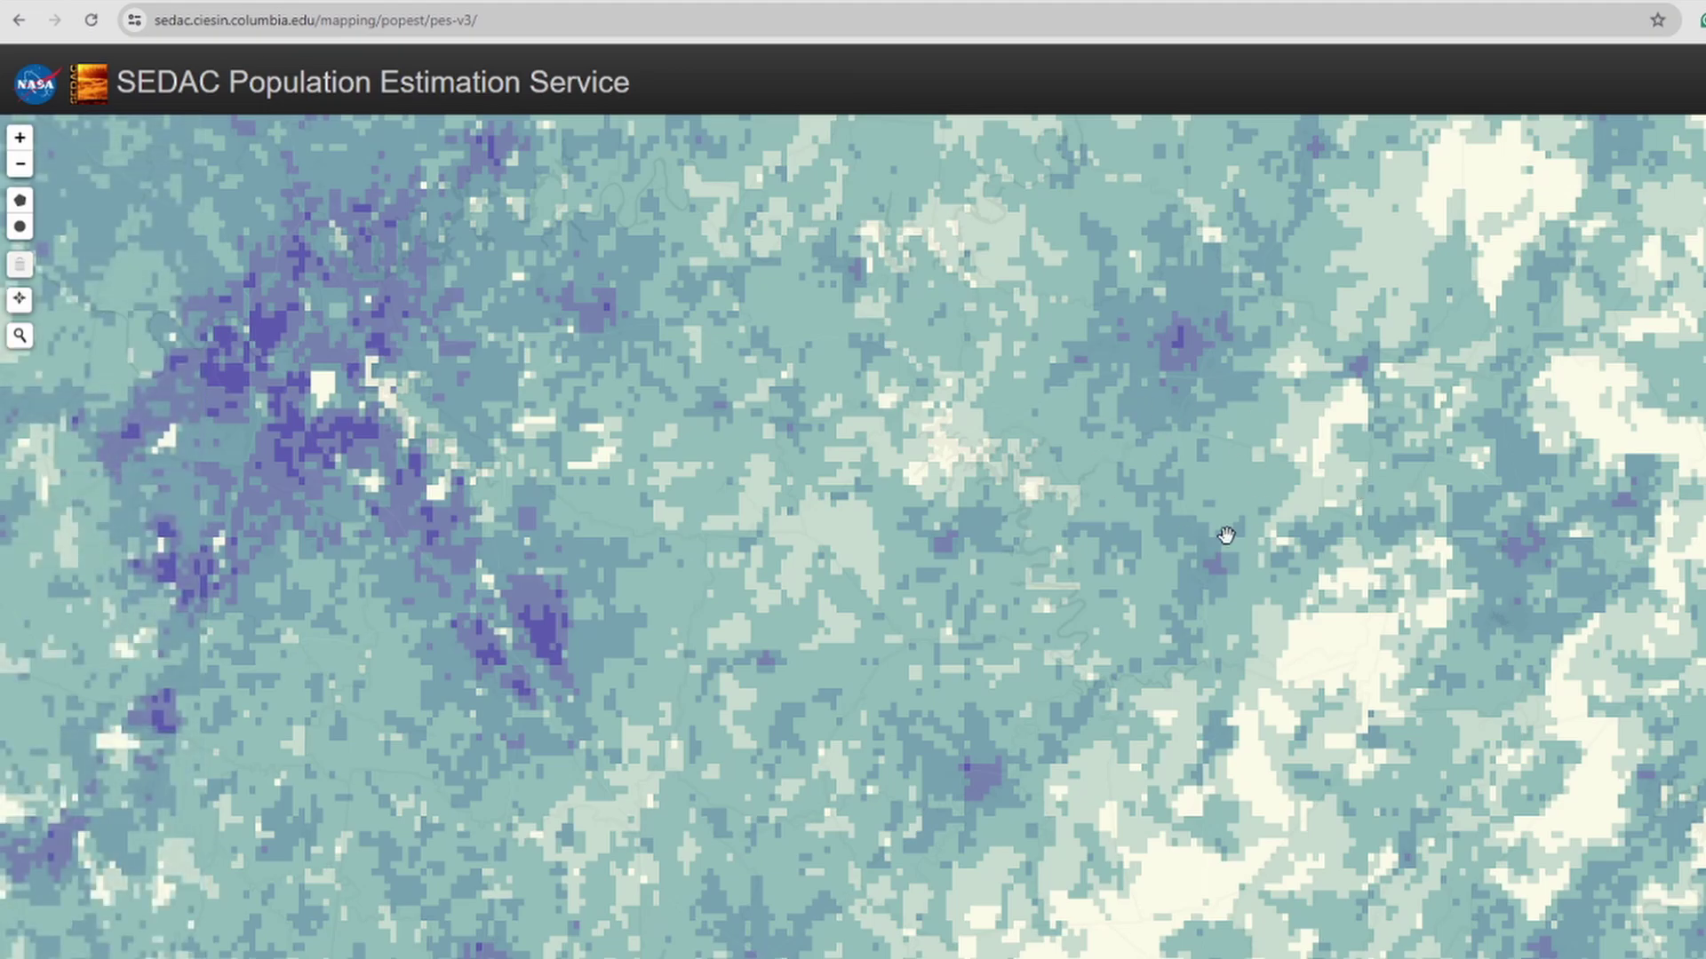
scroll(1178, 431, down, 3)
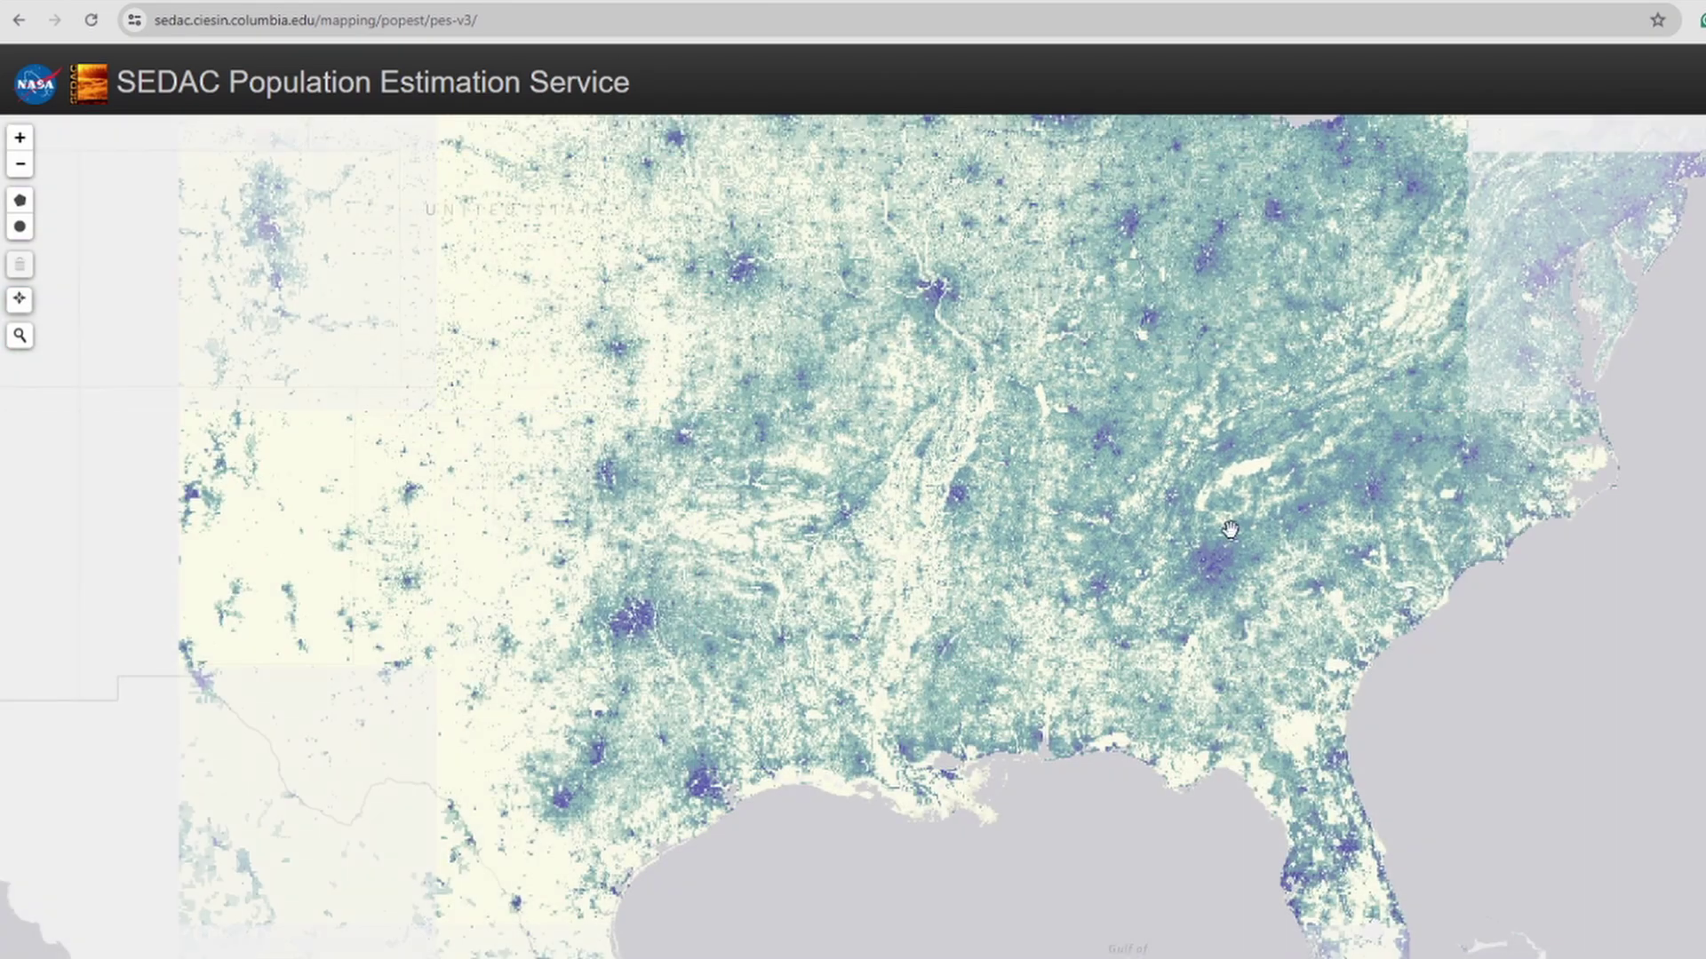
- Draw a closed polygon of about 11,450 square miles around Lake Erie, including a strip of its surrounding shoreline
drag(1148, 578, 1069, 293)
drag(1085, 391, 1285, 735)
drag(1196, 312, 828, 577)
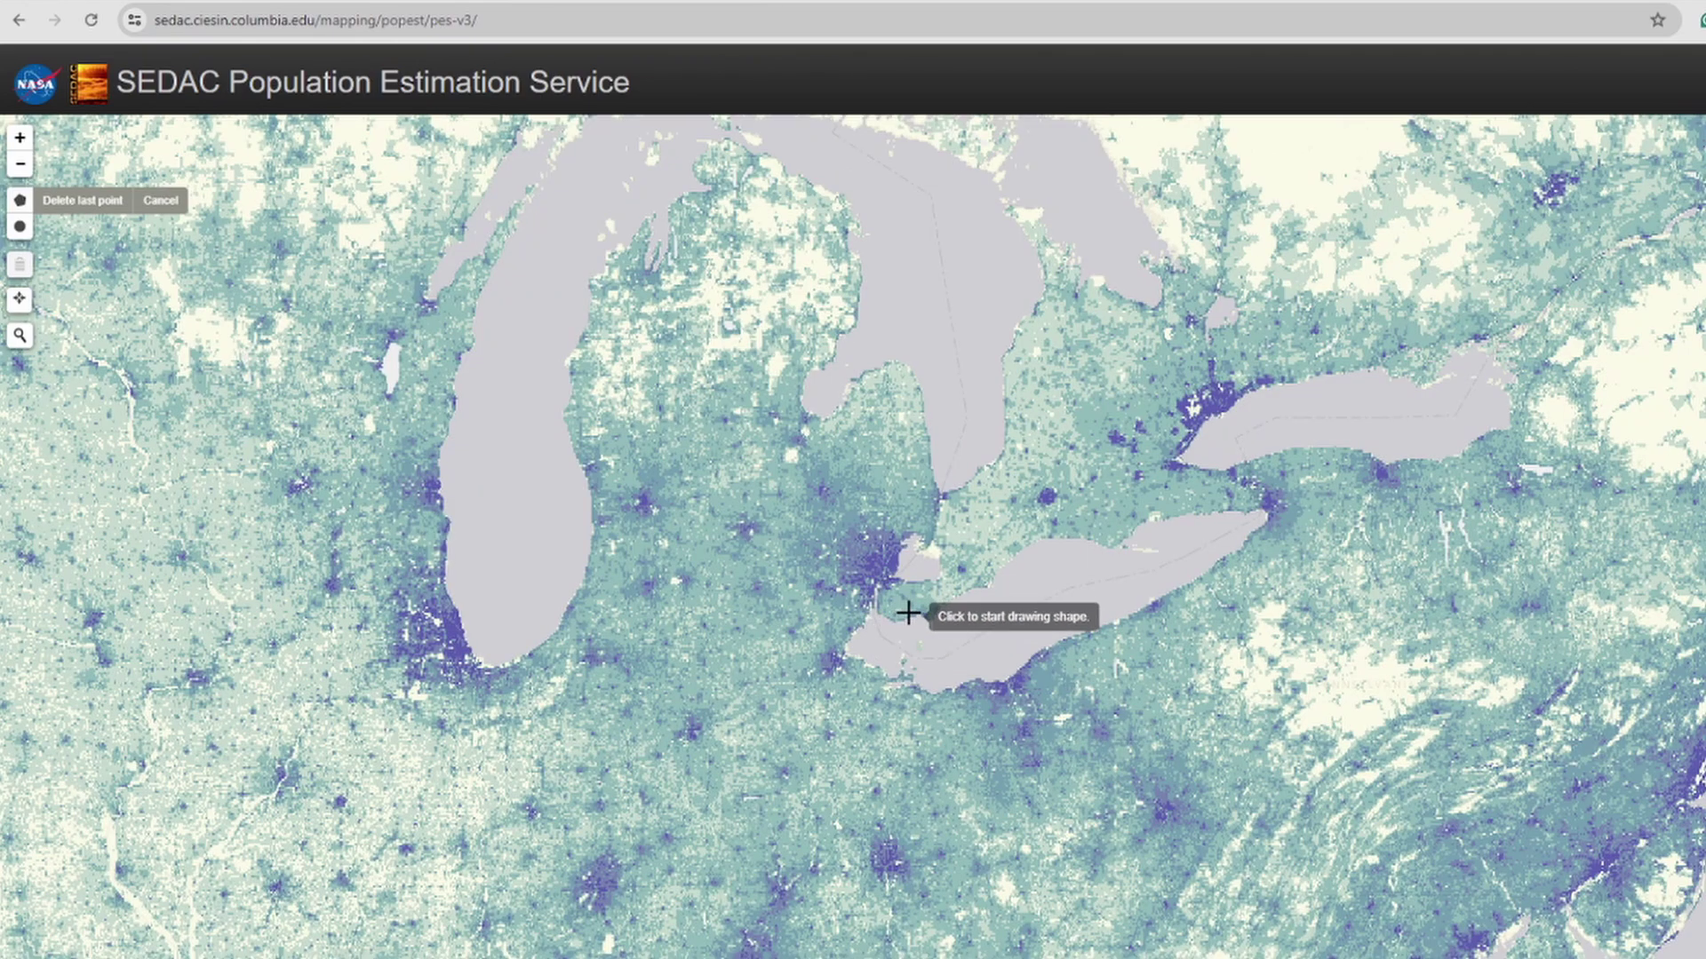
click(909, 600)
click(860, 595)
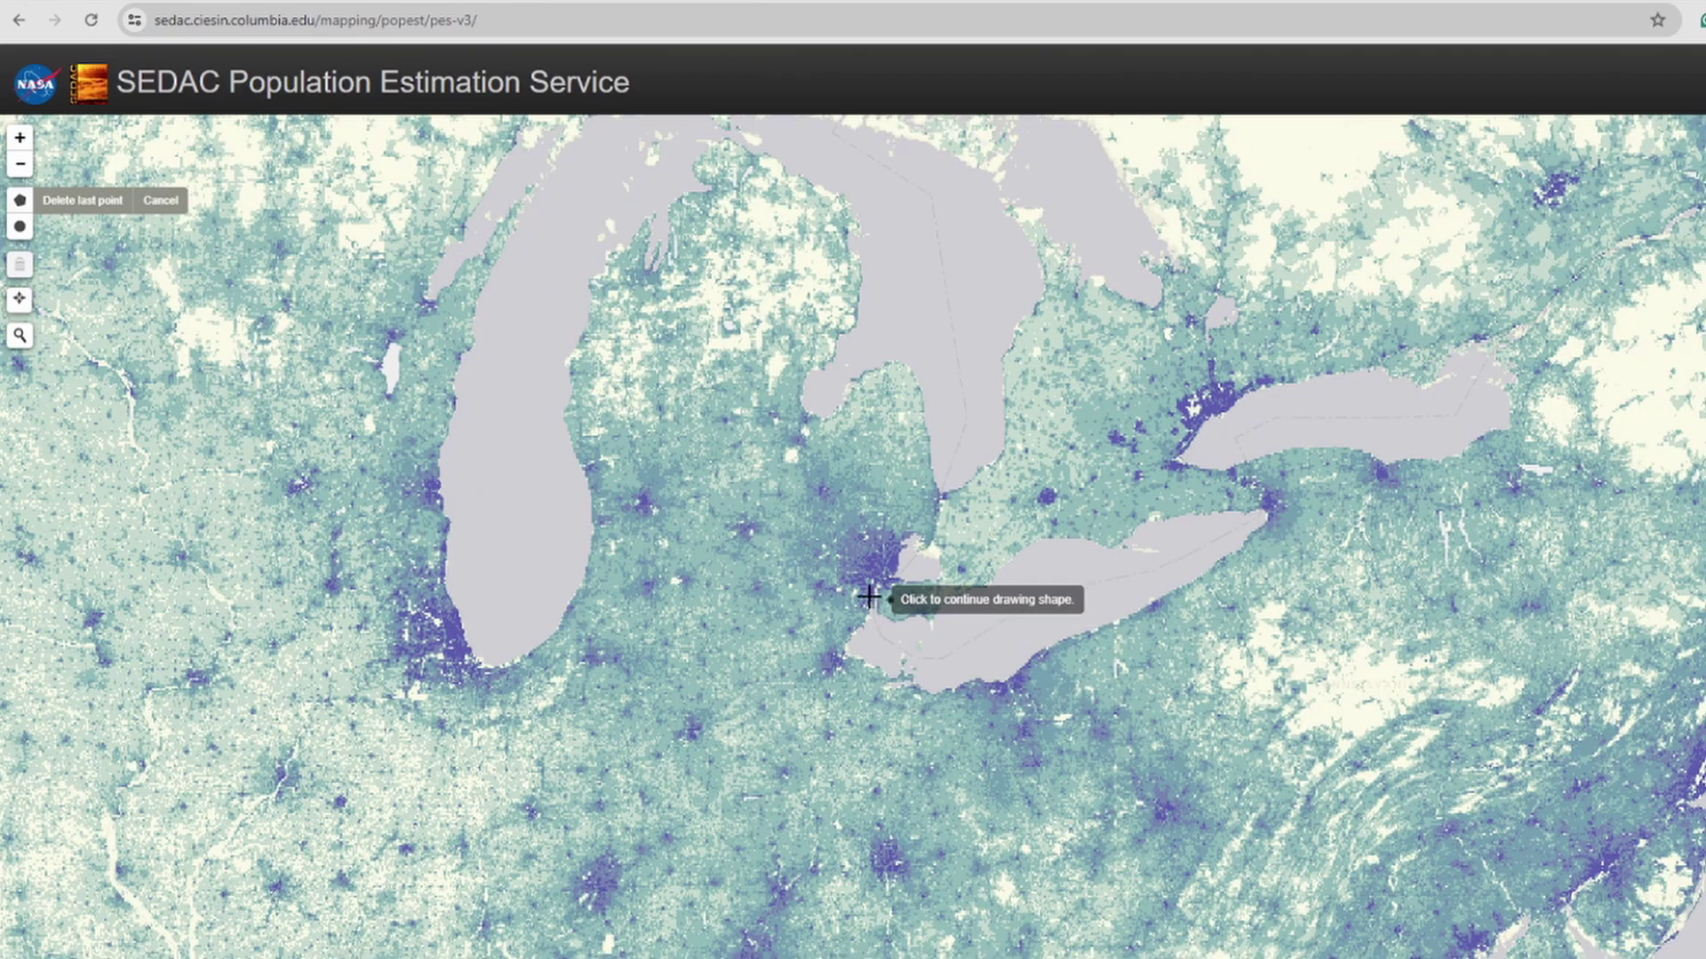
click(824, 647)
click(863, 684)
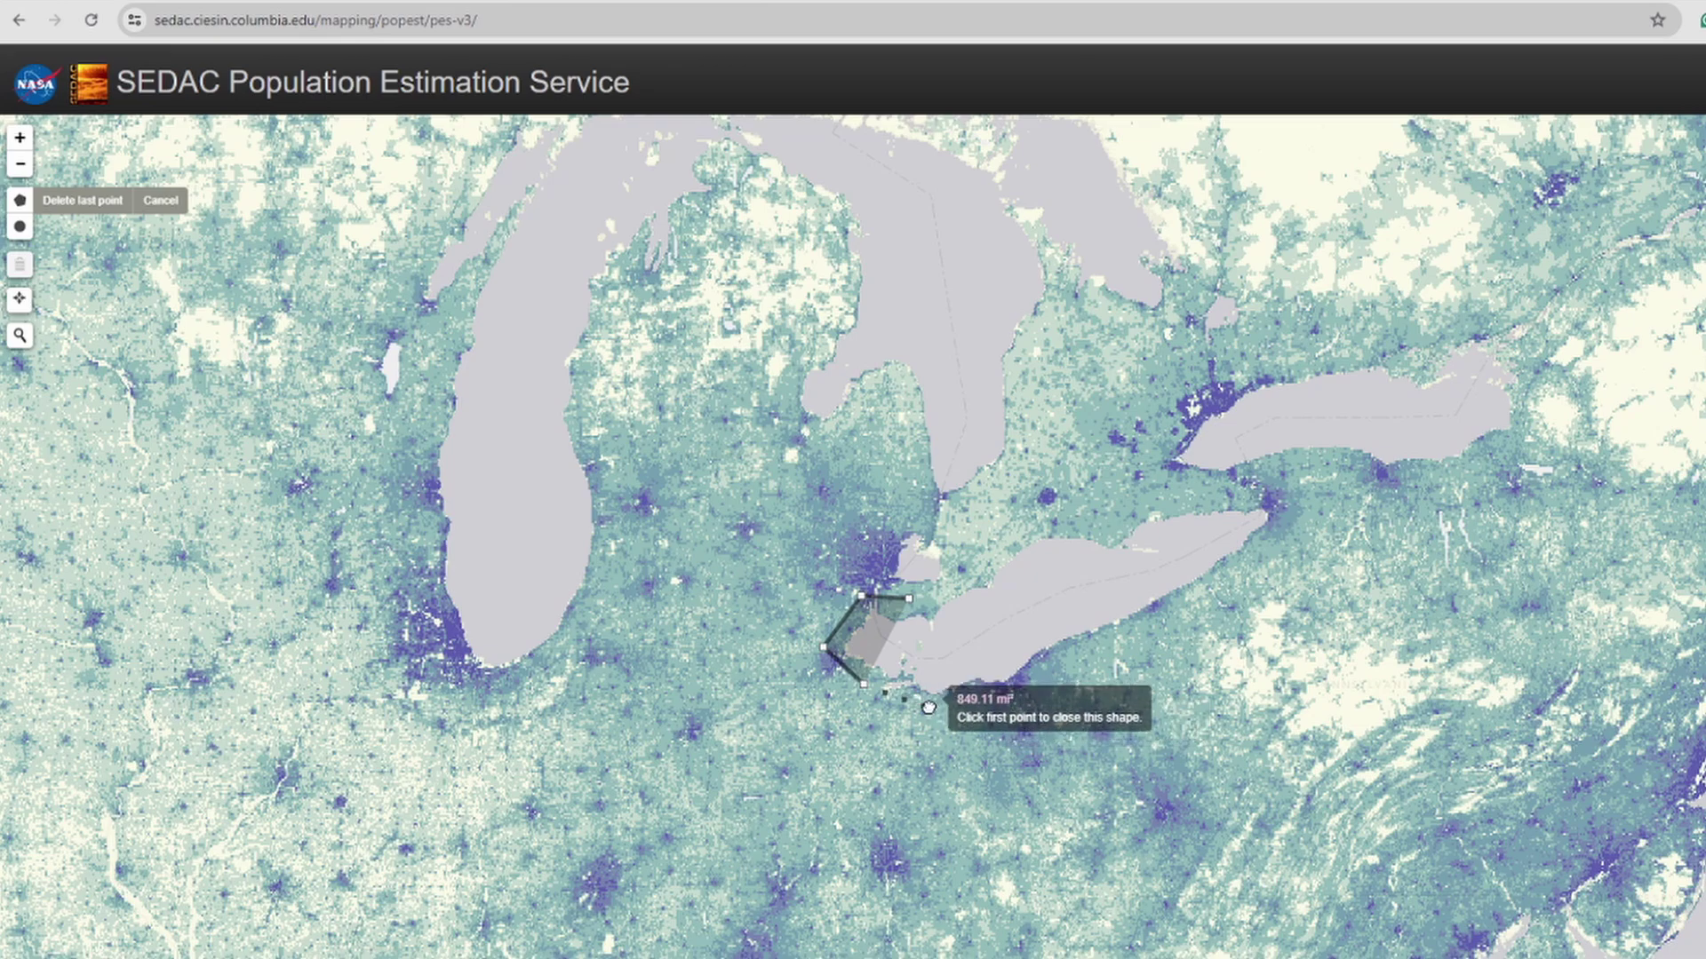
click(929, 706)
click(1026, 686)
click(1144, 634)
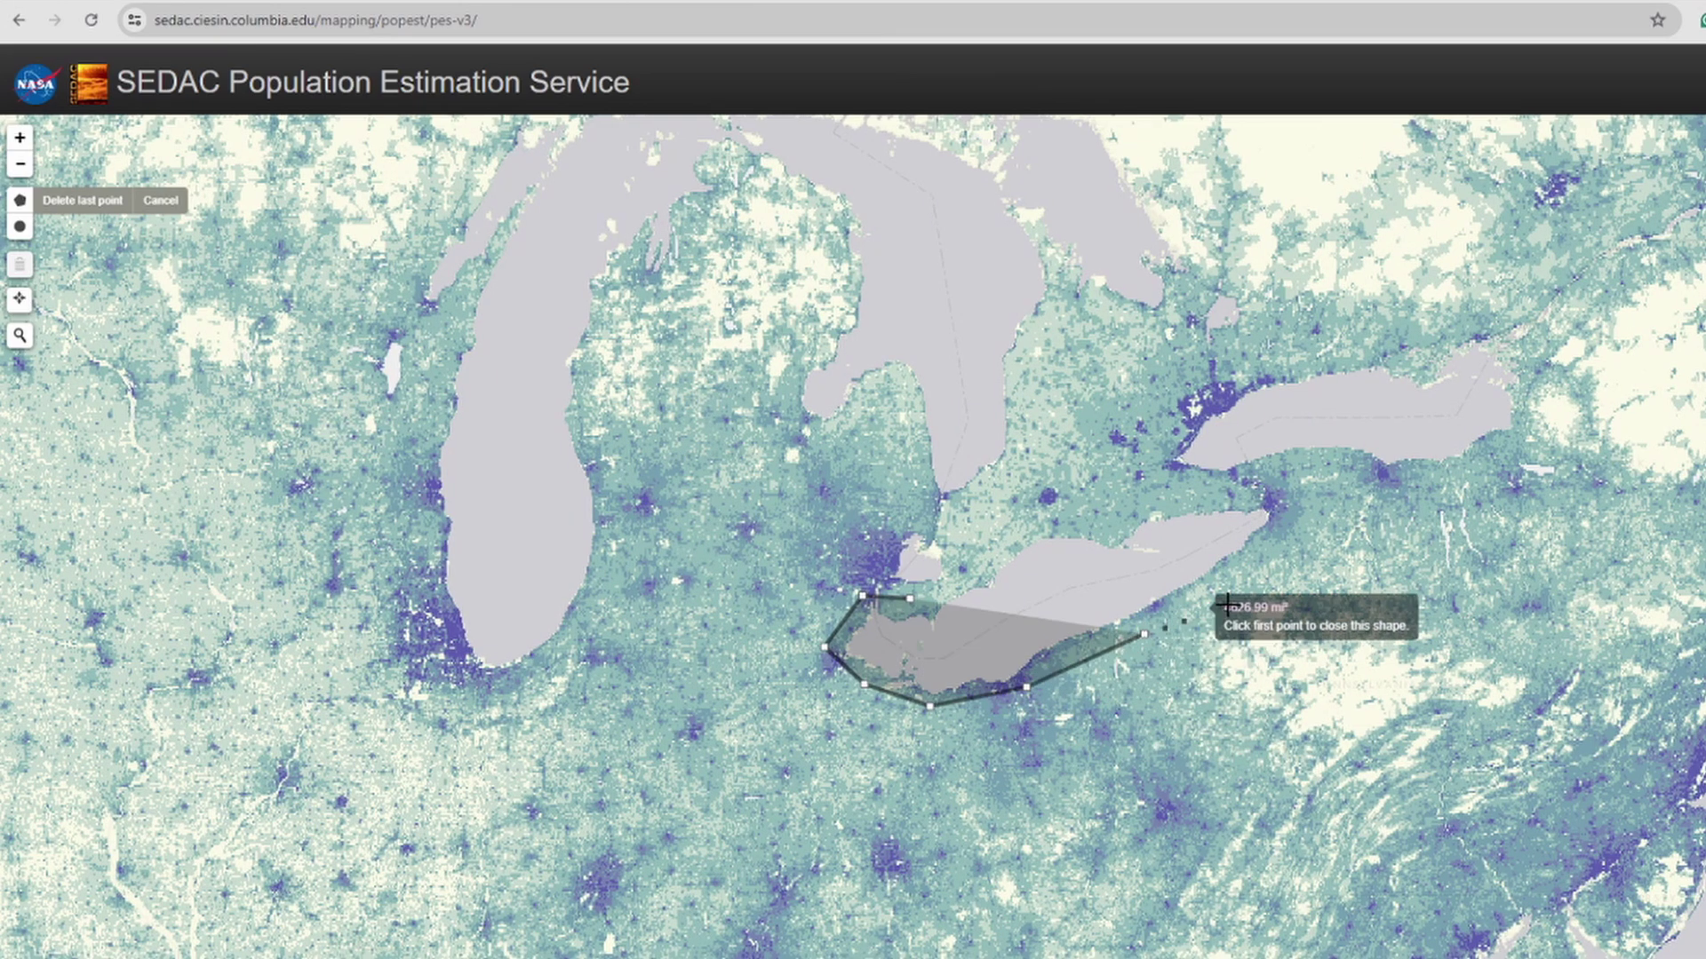
click(1254, 576)
click(1292, 523)
click(1279, 488)
click(1210, 489)
click(1093, 522)
click(1011, 537)
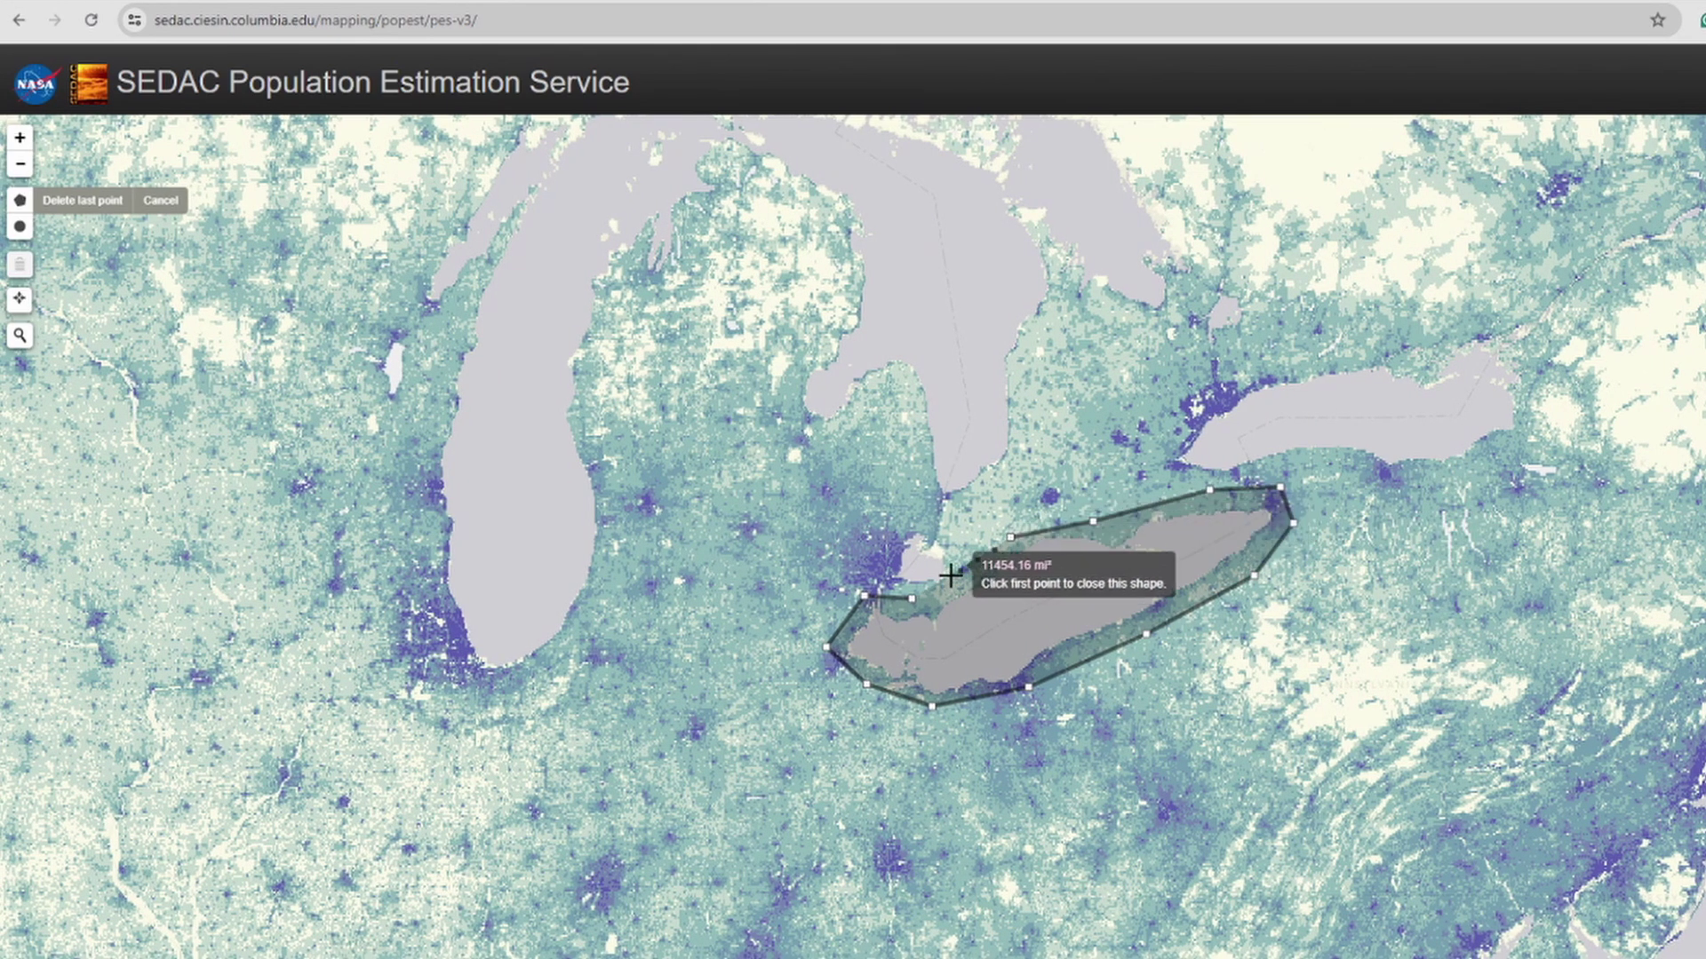
click(911, 599)
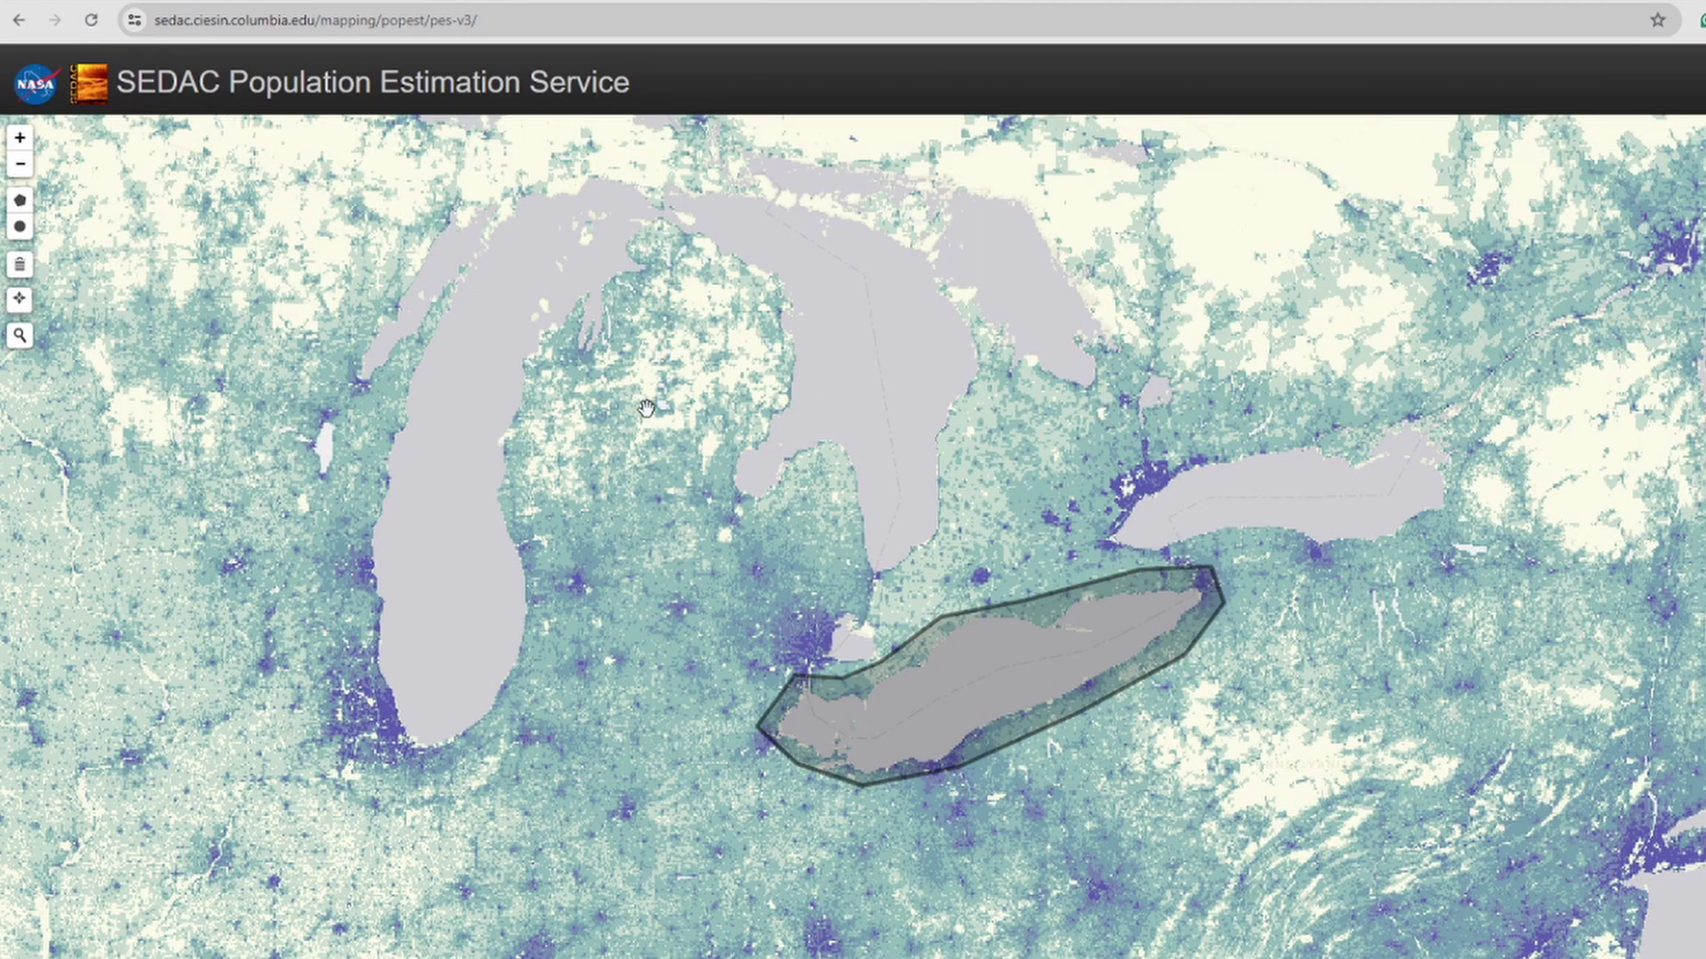
- Examine the population density around Lakes Michigan and Superior, across the eastern Great Lakes, and in coastal New England
drag(648, 407, 1165, 502)
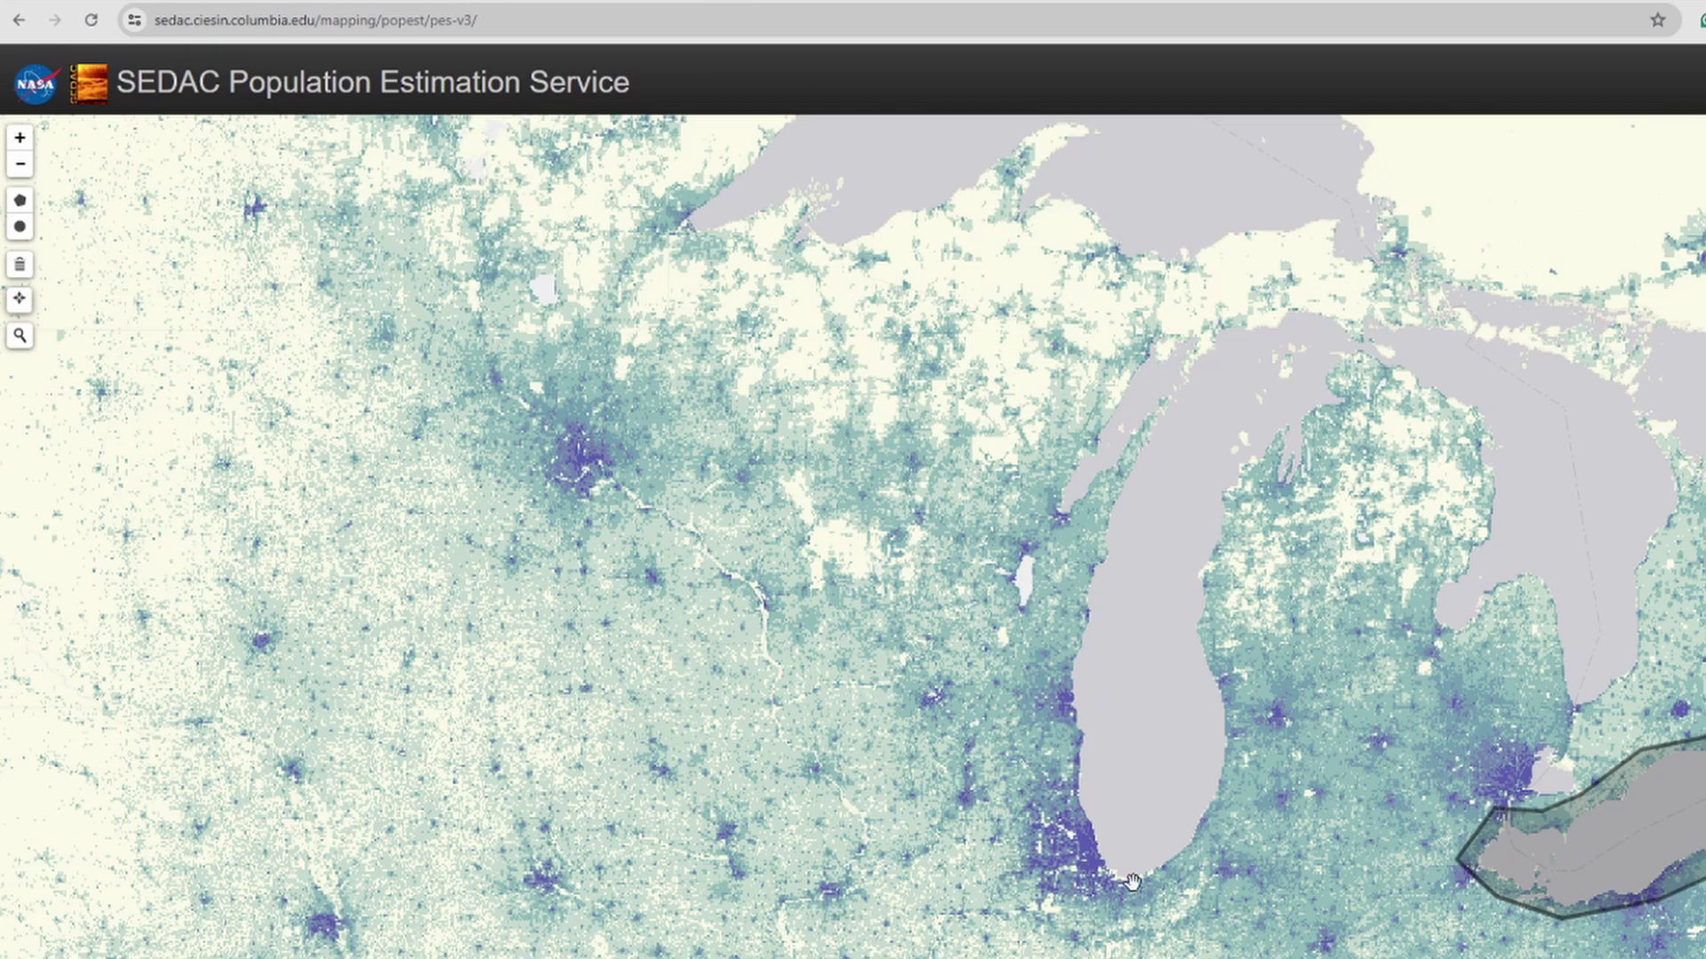
drag(1023, 311, 946, 531)
drag(1147, 332, 1170, 449)
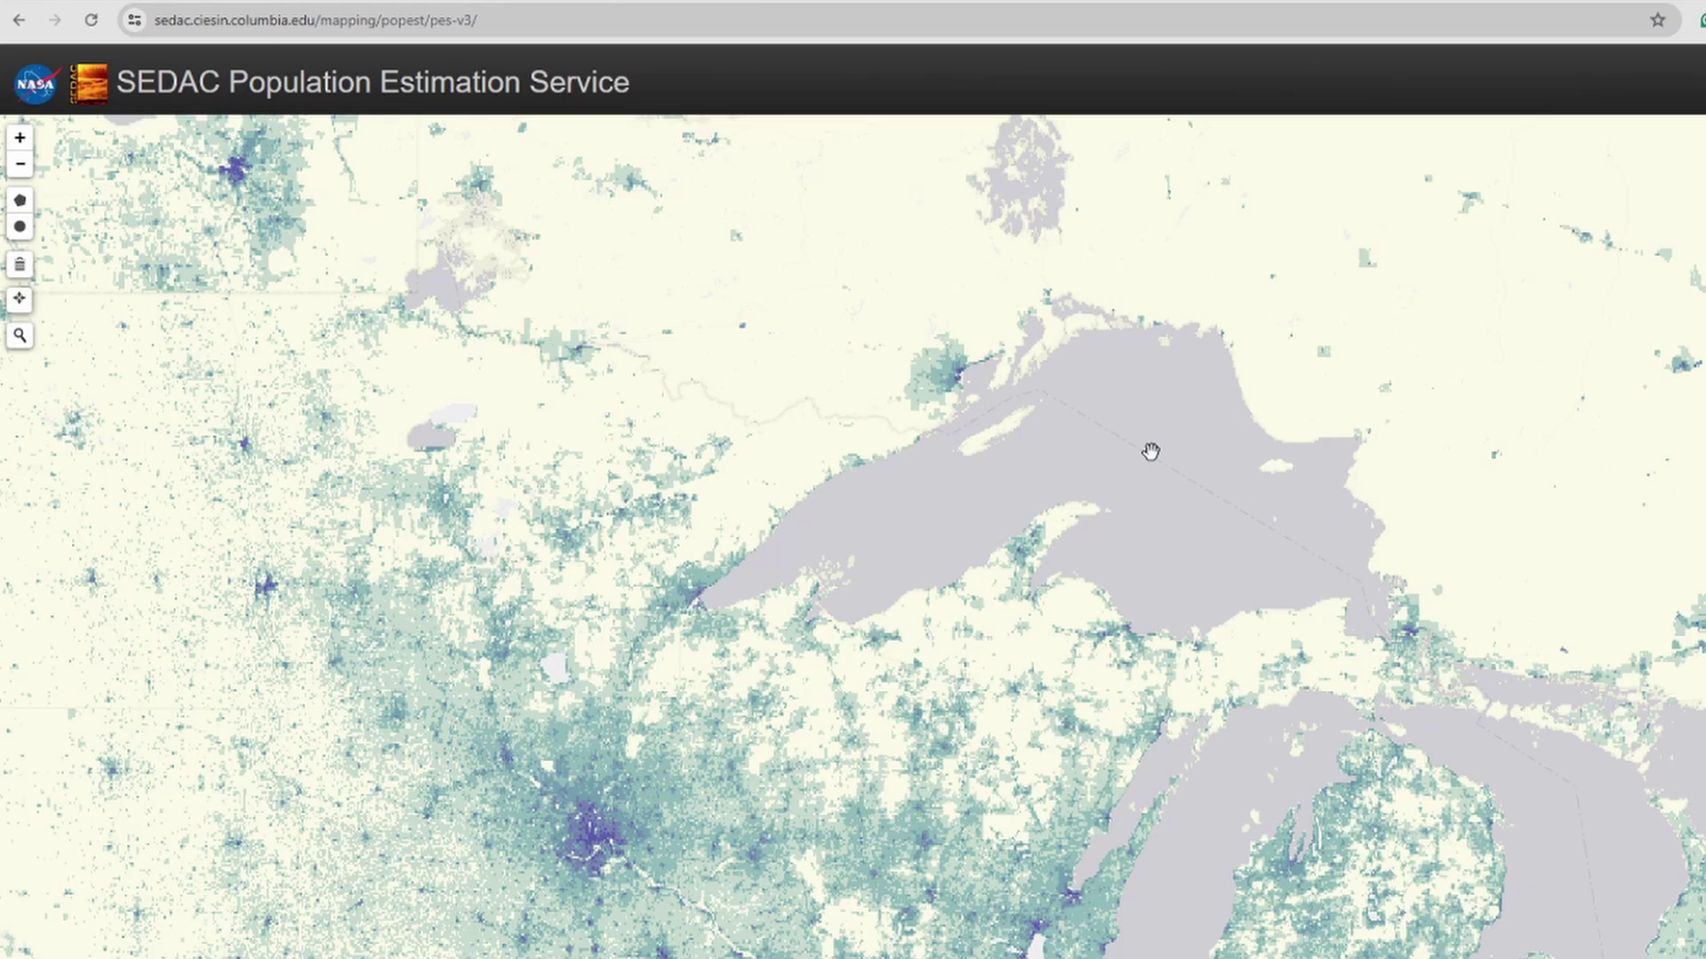
drag(1040, 191, 949, 121)
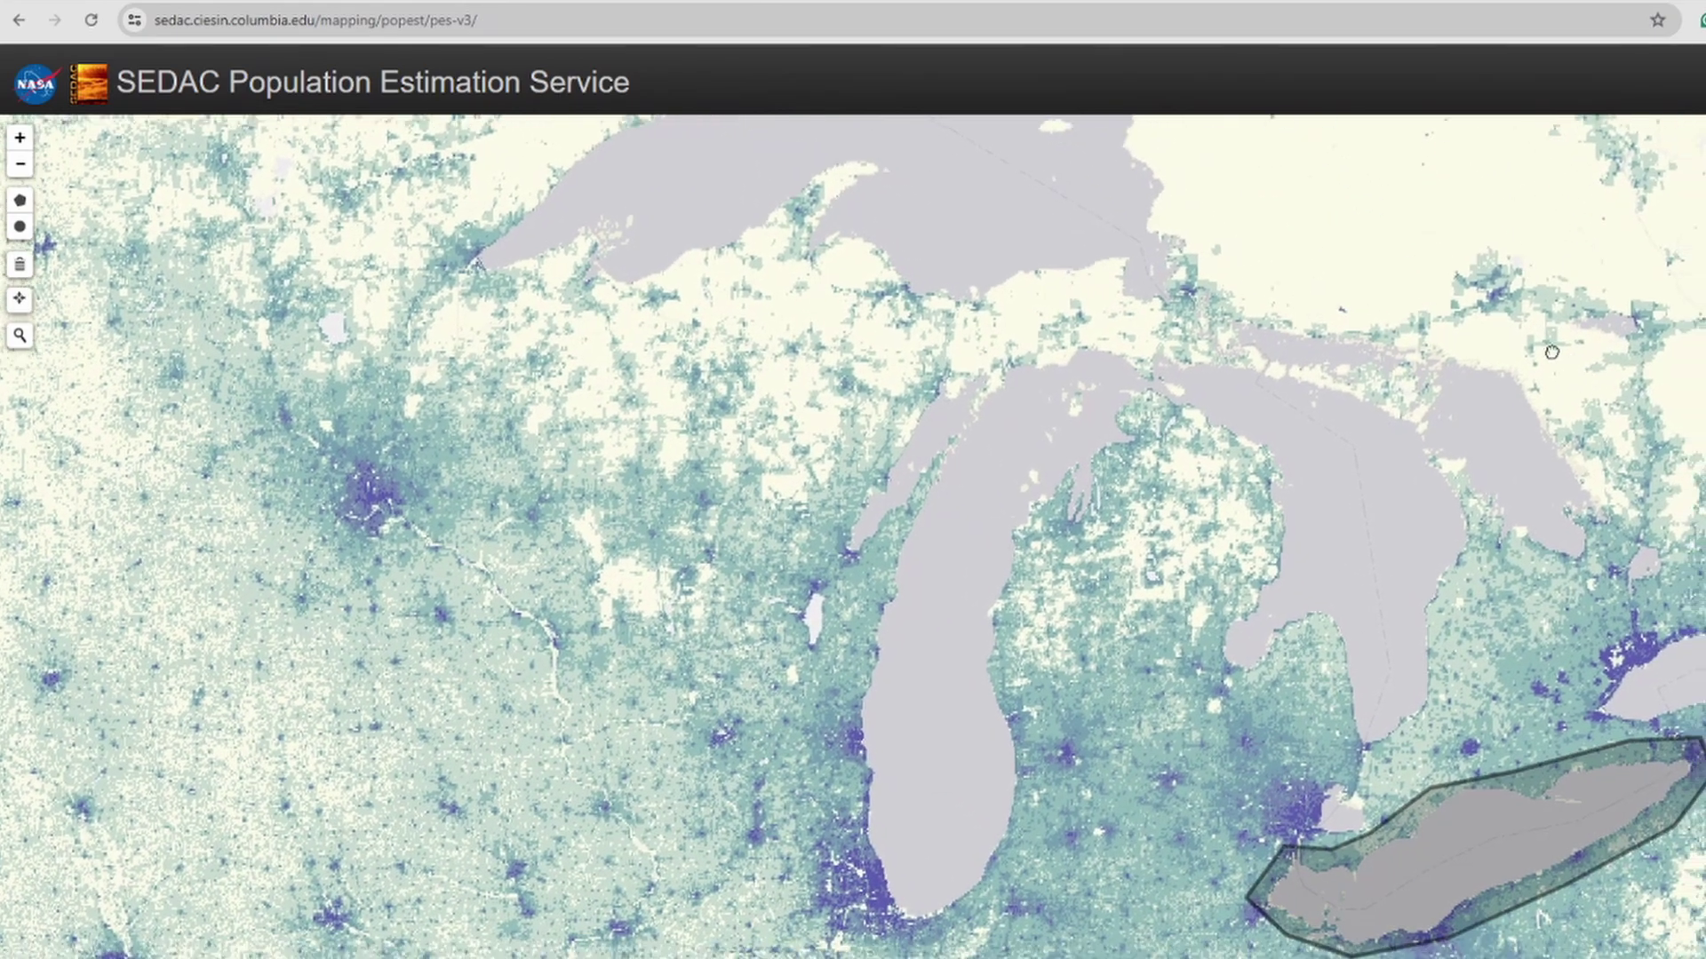
drag(1178, 433, 712, 121)
drag(1382, 463, 1214, 367)
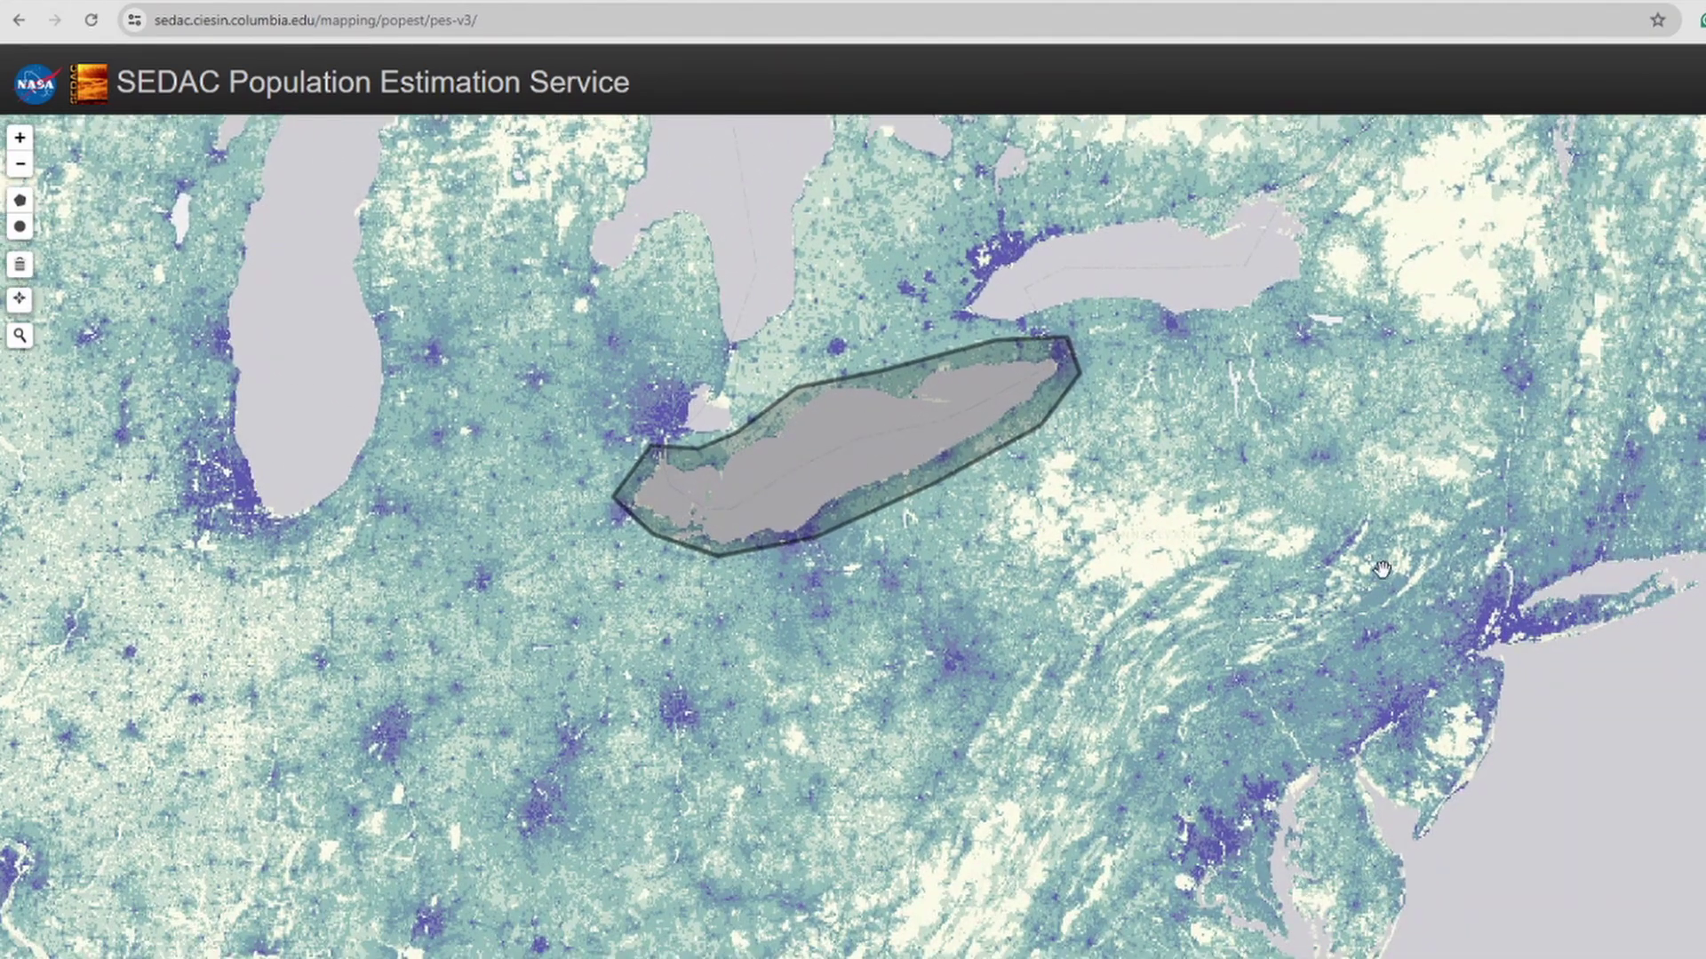
drag(1584, 555, 1180, 620)
scroll(1307, 414, up, 2)
drag(1308, 414, 1381, 636)
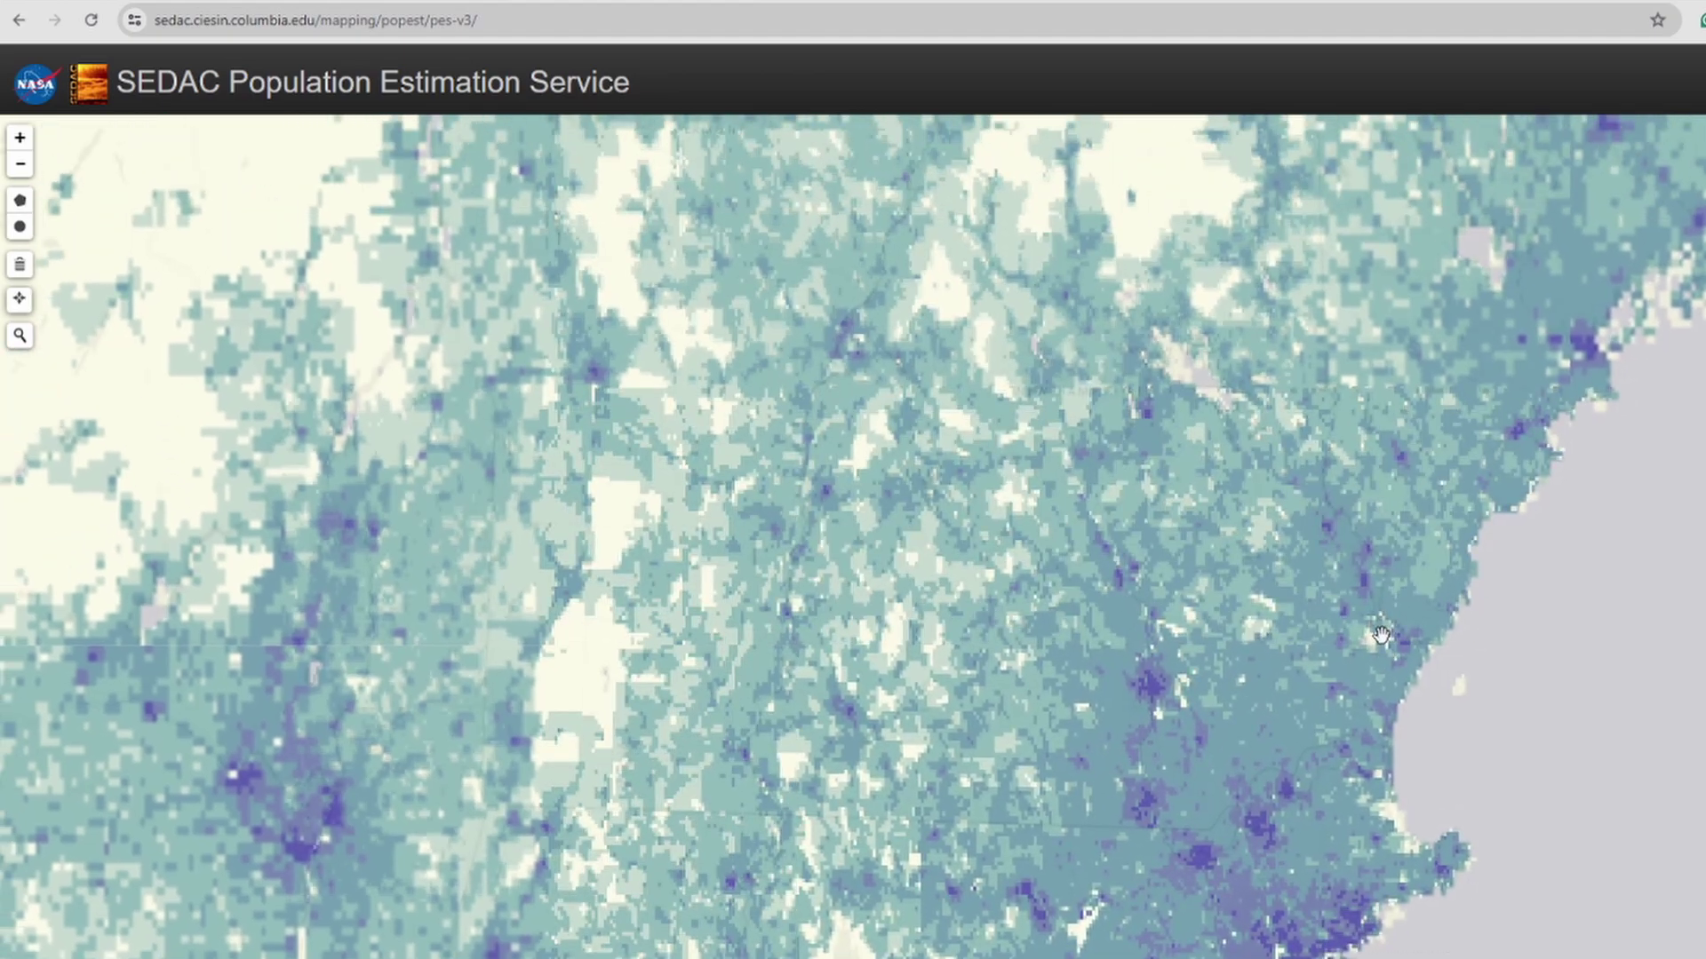
scroll(1382, 635, down, 3)
drag(1290, 387, 1201, 224)
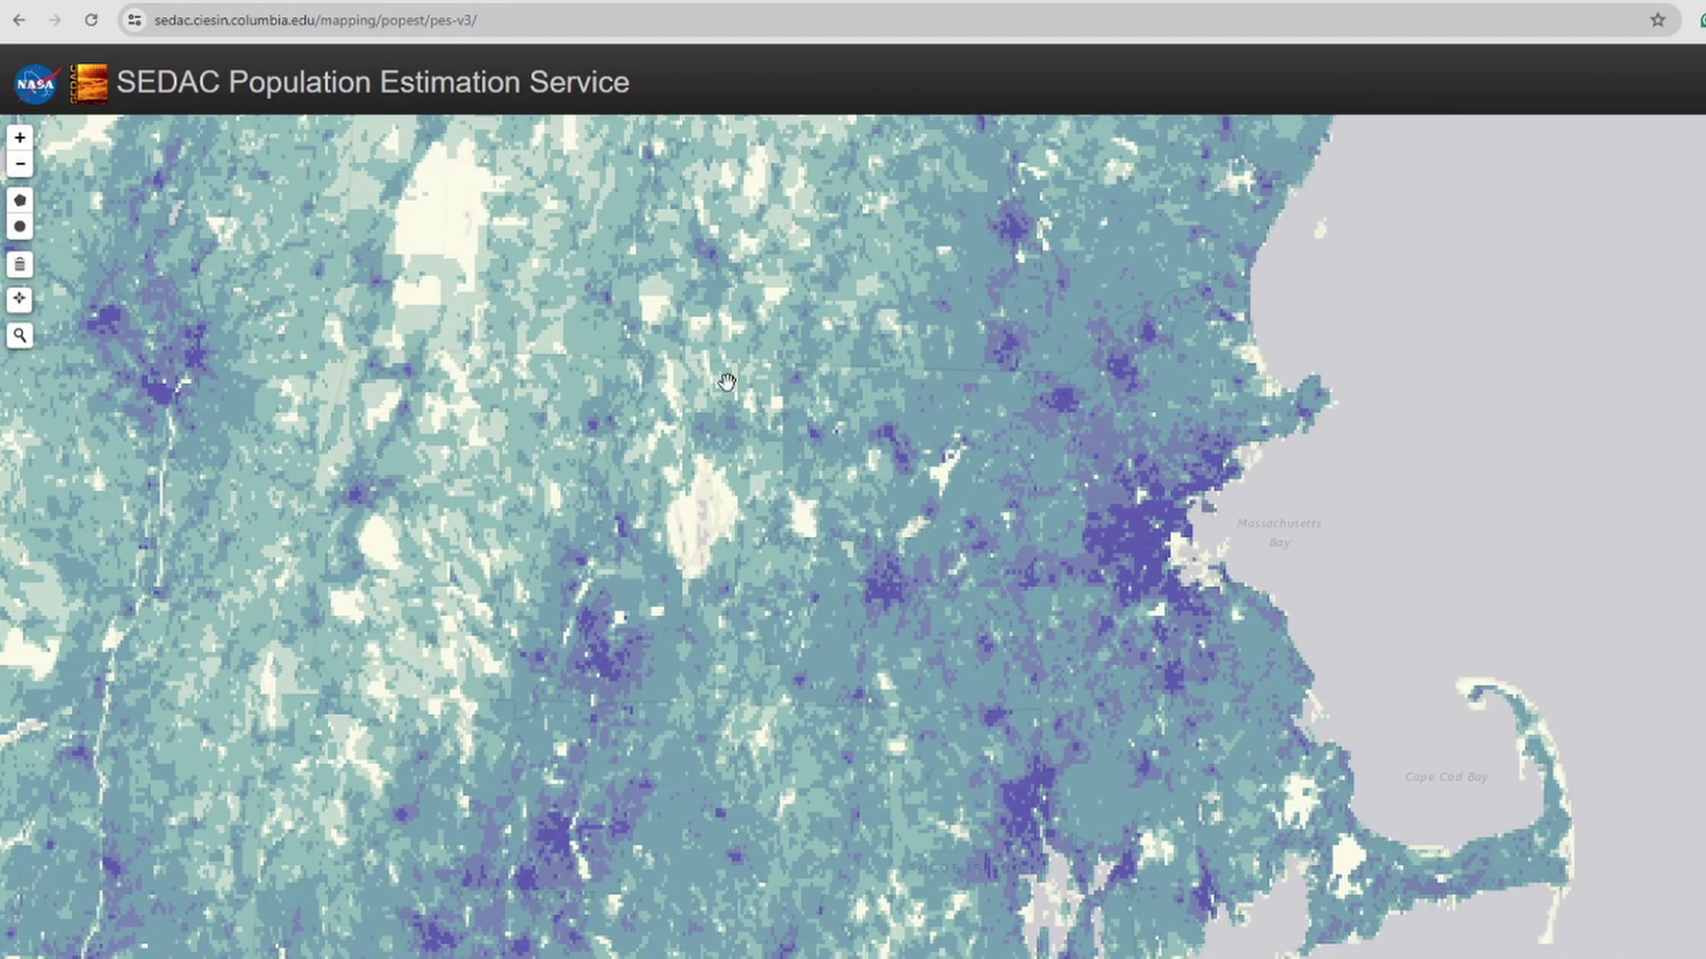
- Draw a closed polygon of about 730 square miles around the Boston area at Massachusetts Bay and read its 2020 population estimate
click(20, 203)
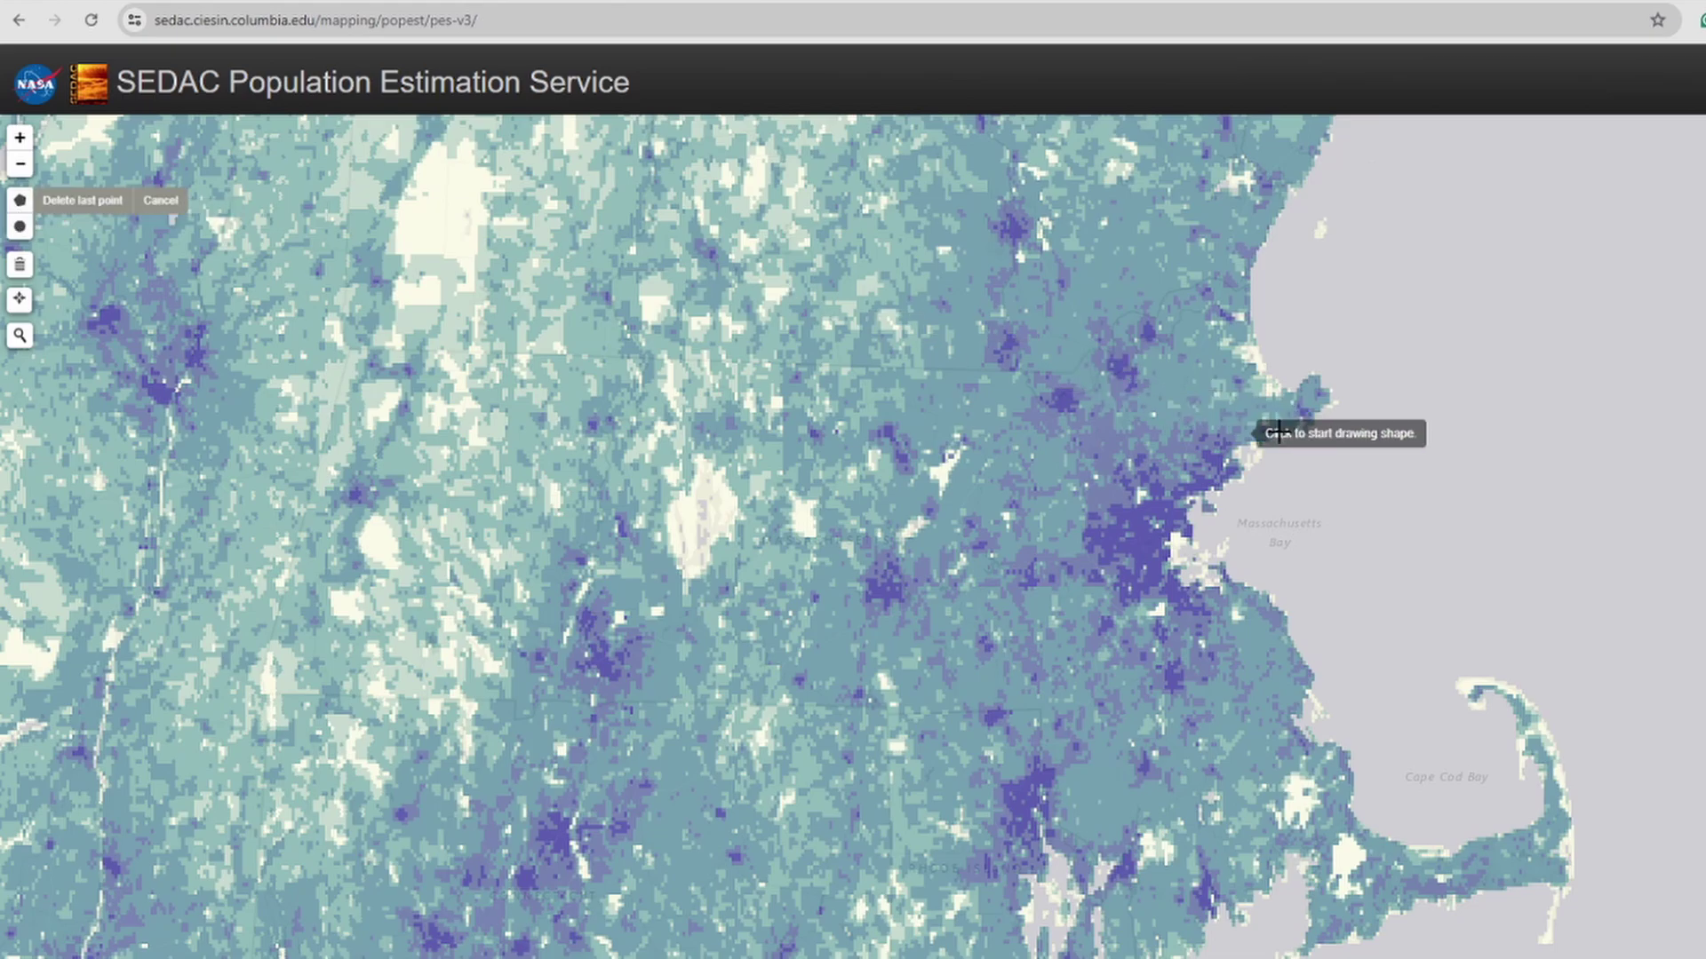
click(1264, 442)
click(1204, 407)
click(1151, 427)
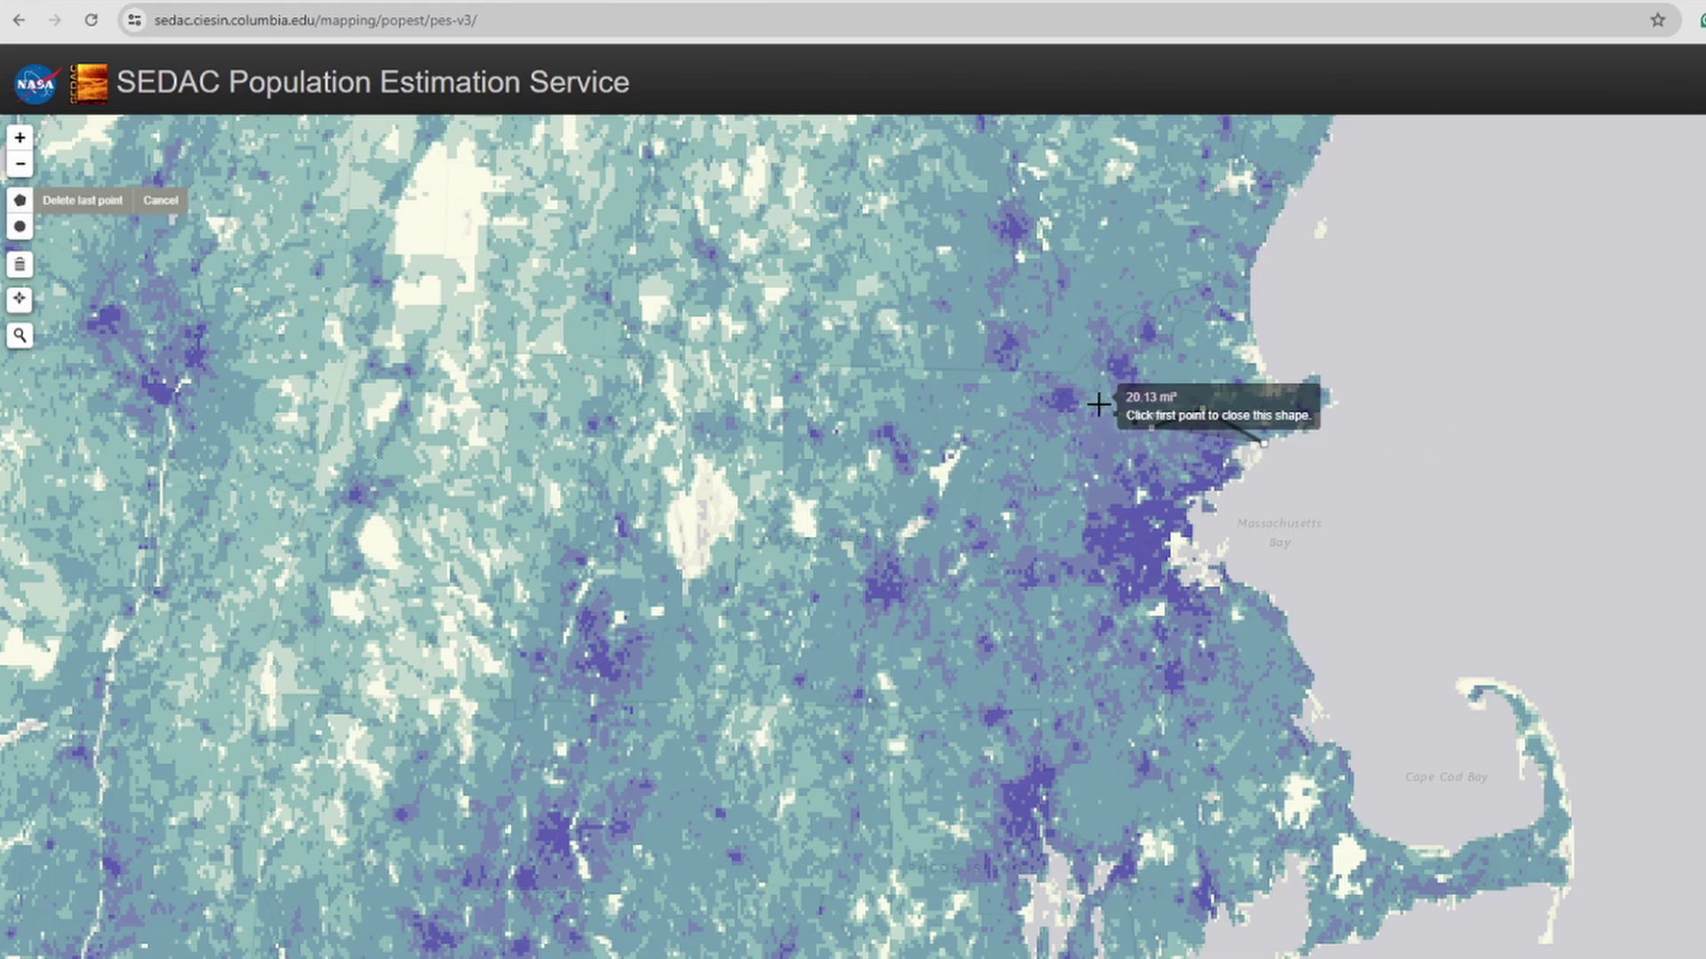
click(1102, 405)
click(1055, 426)
click(1060, 486)
click(1068, 525)
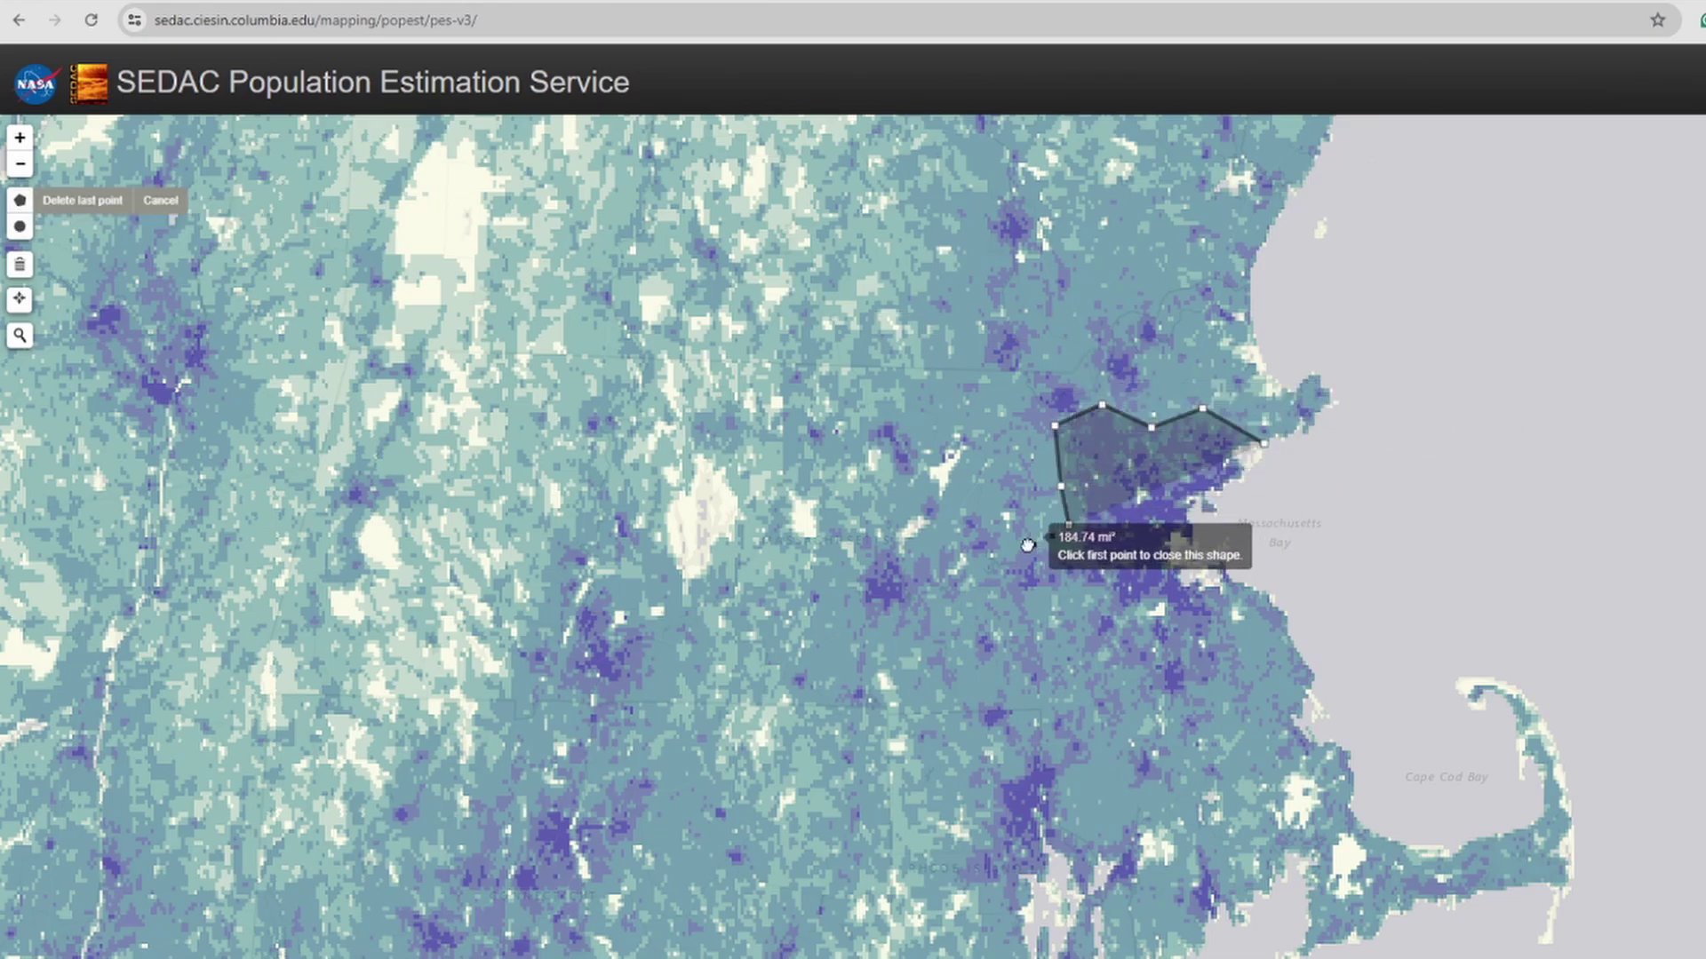
click(1027, 545)
click(997, 558)
click(996, 594)
click(1045, 607)
click(1091, 614)
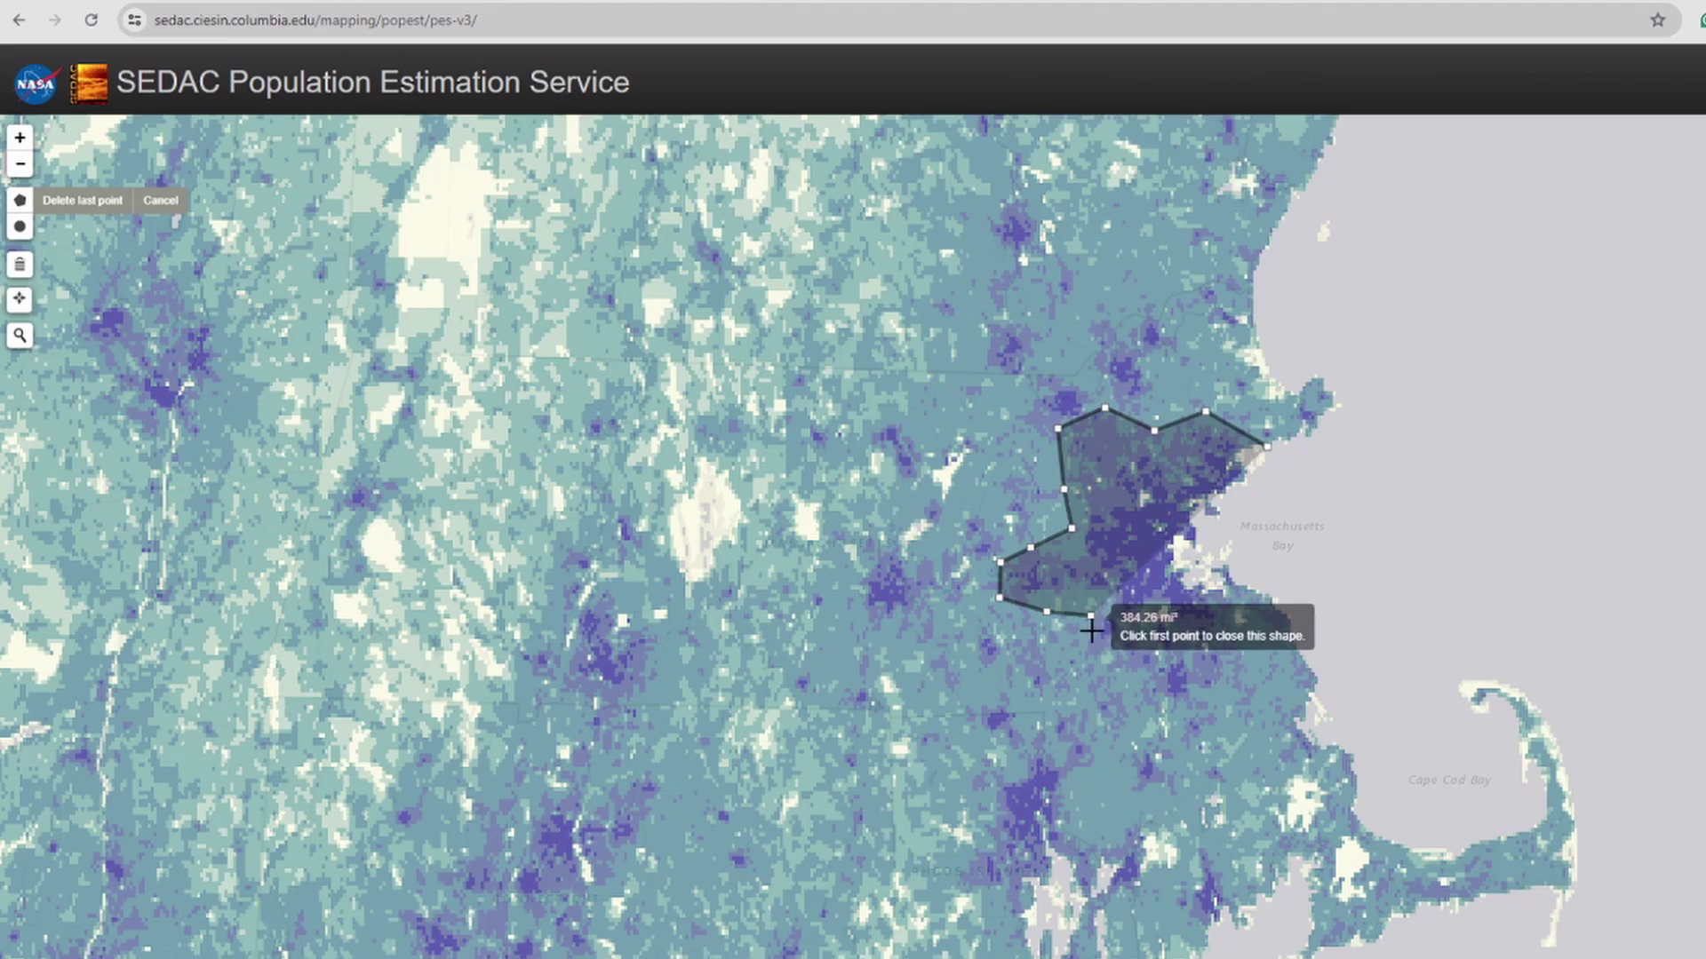
click(1100, 657)
click(1143, 691)
click(1193, 708)
click(1238, 675)
click(1258, 624)
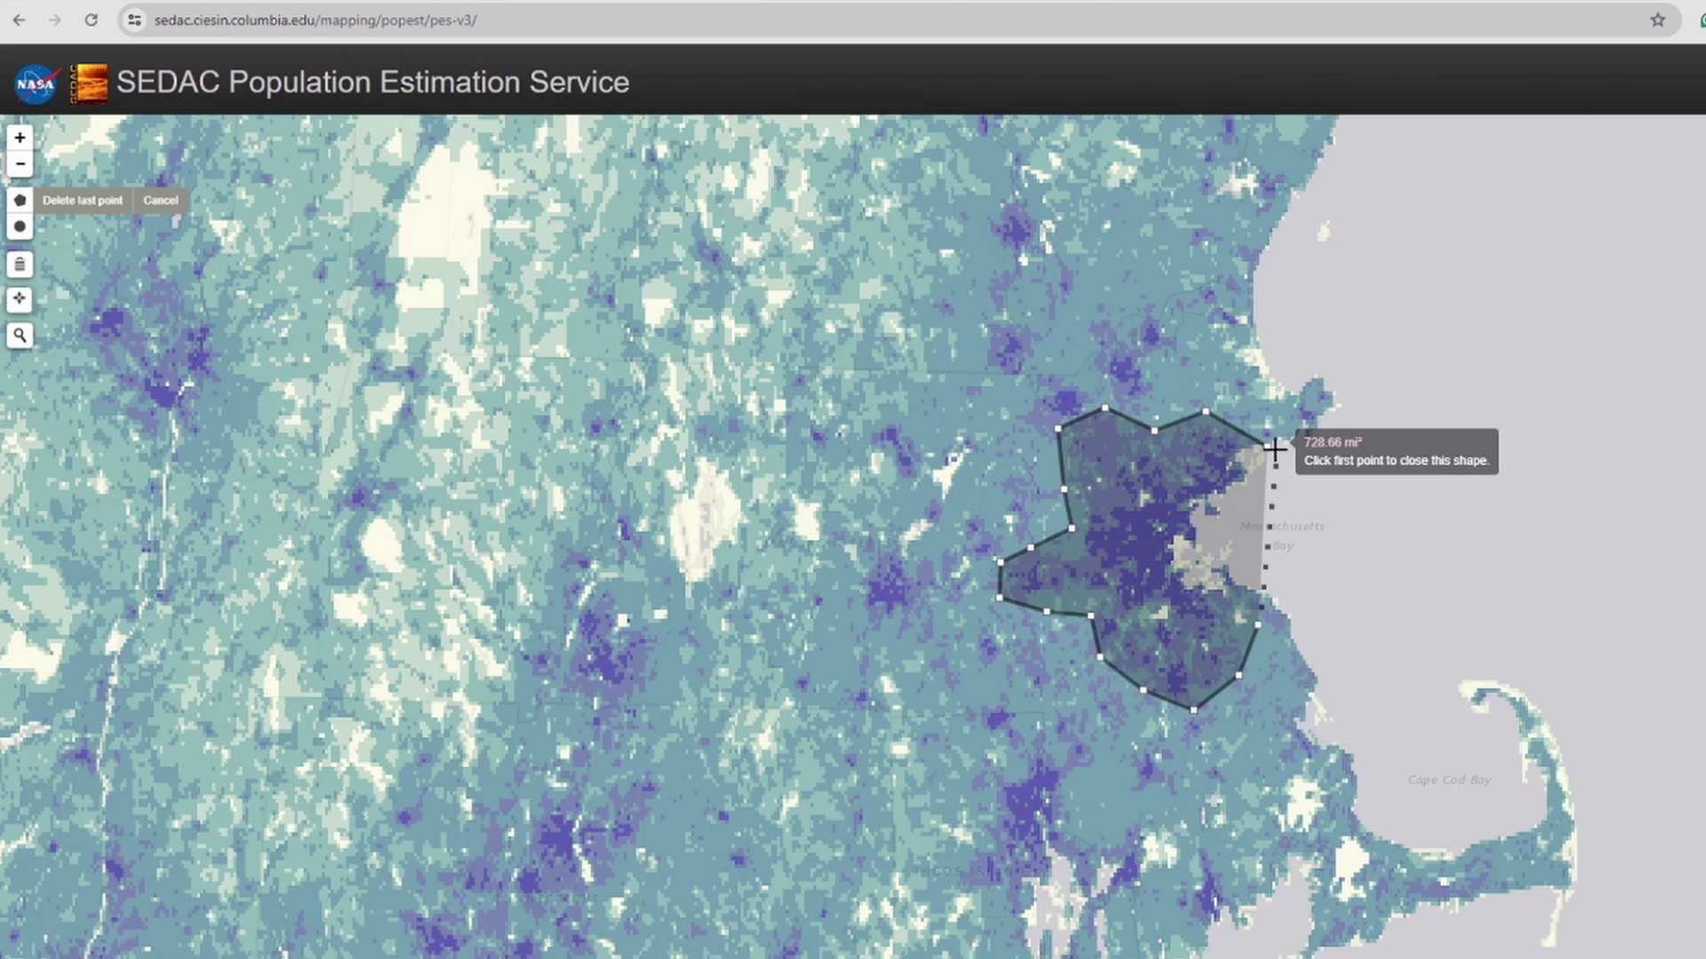
click(1266, 449)
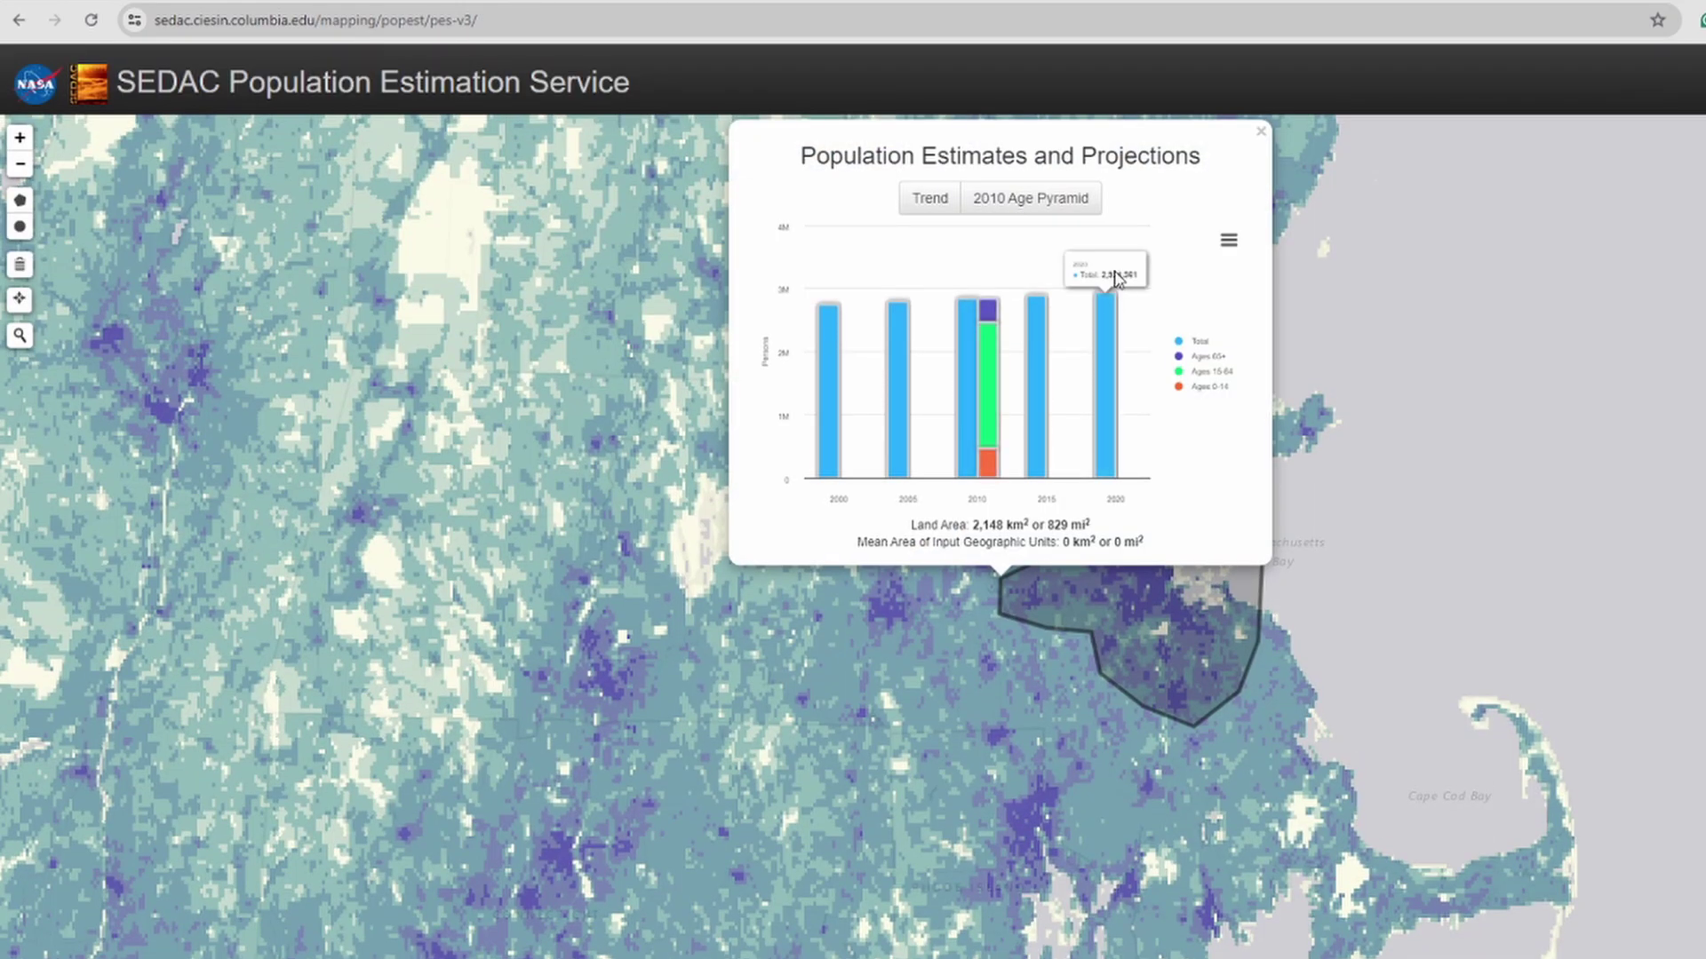
click(1260, 134)
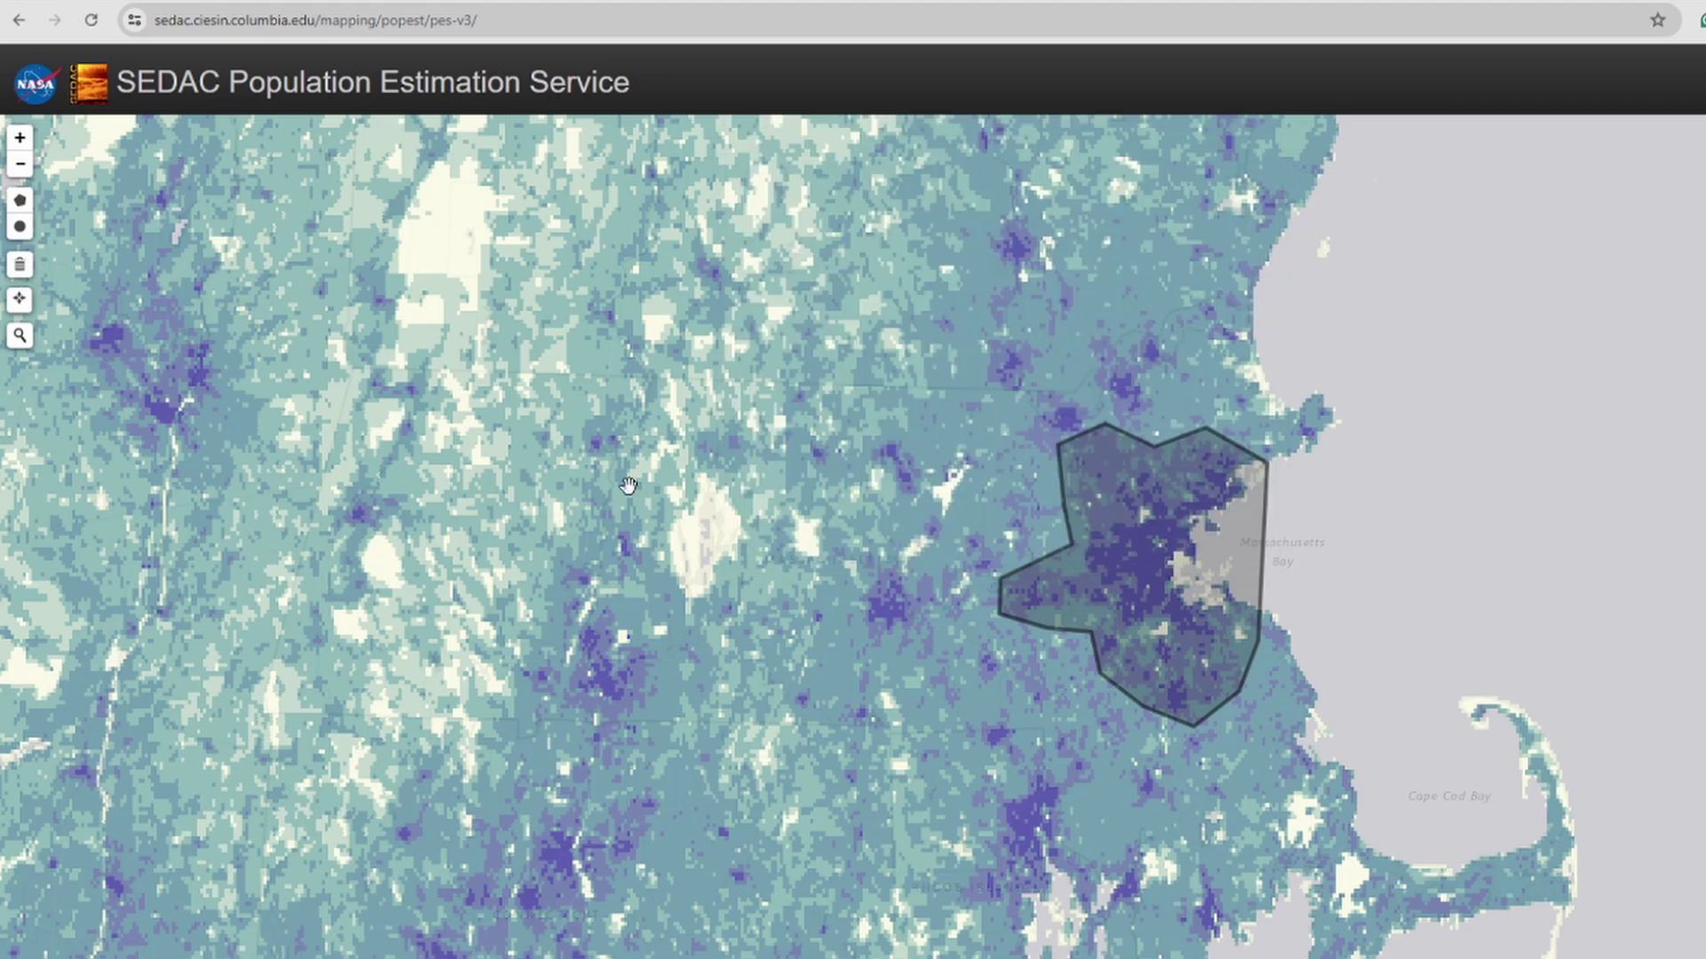
- Inspect the population density grid up close around Chicago on Lake Michigan's southwestern shore
drag(172, 448, 1037, 440)
scroll(1037, 440, down, 5)
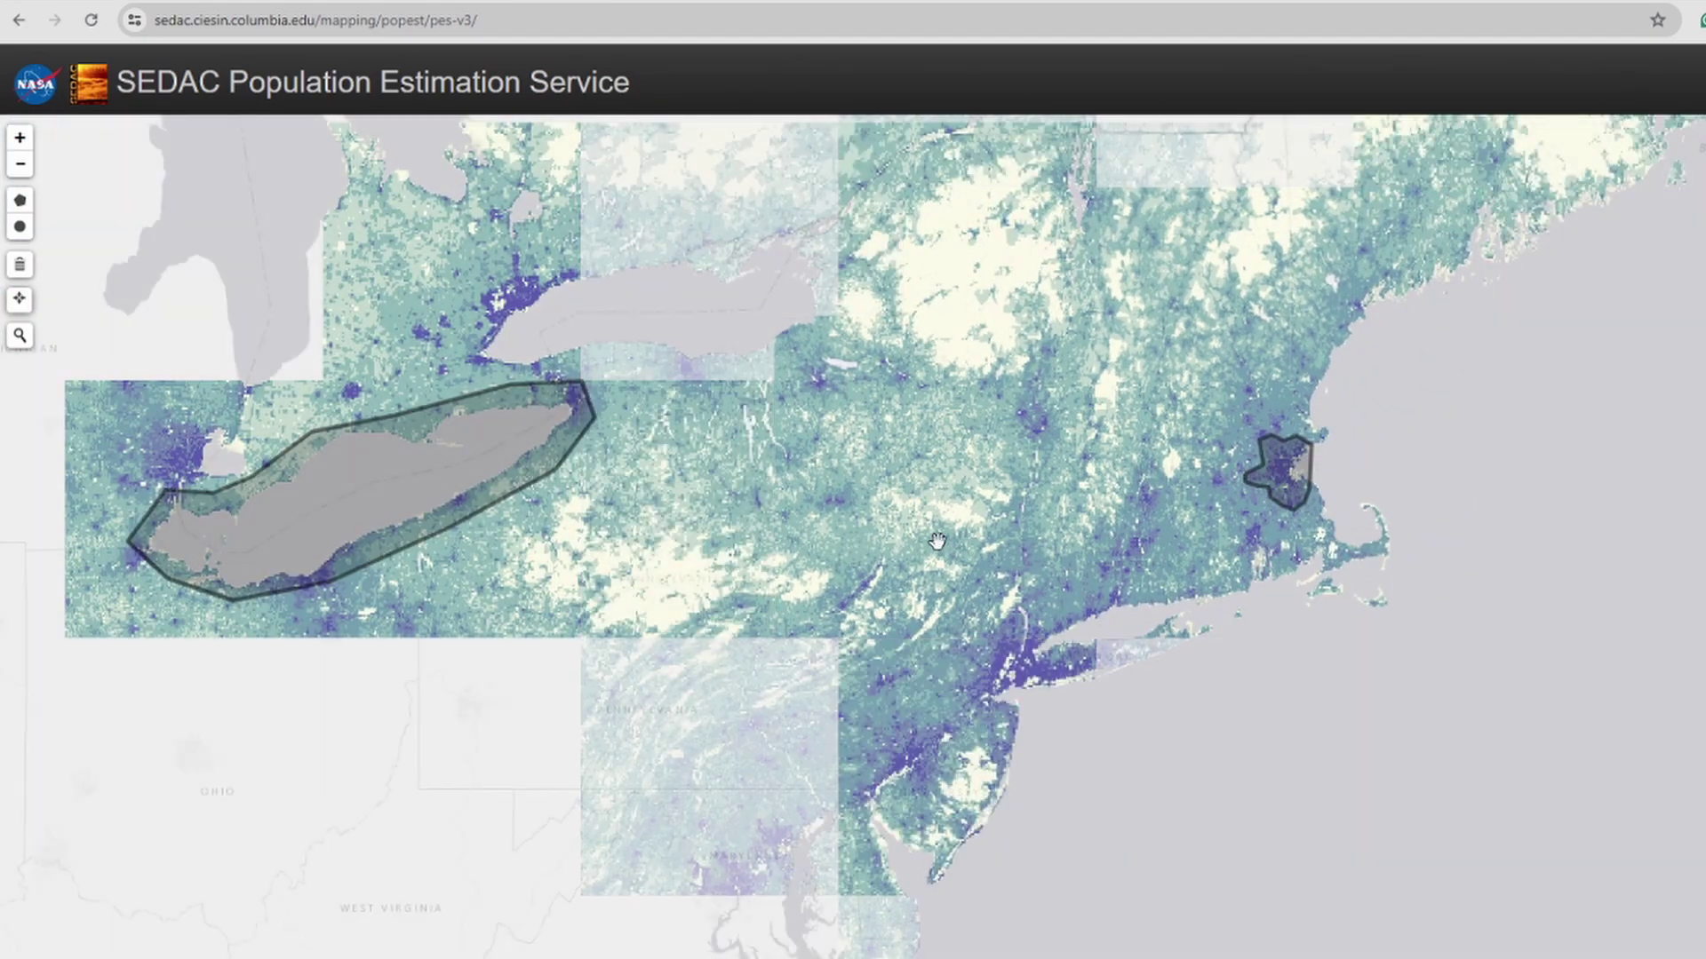
drag(640, 457, 908, 456)
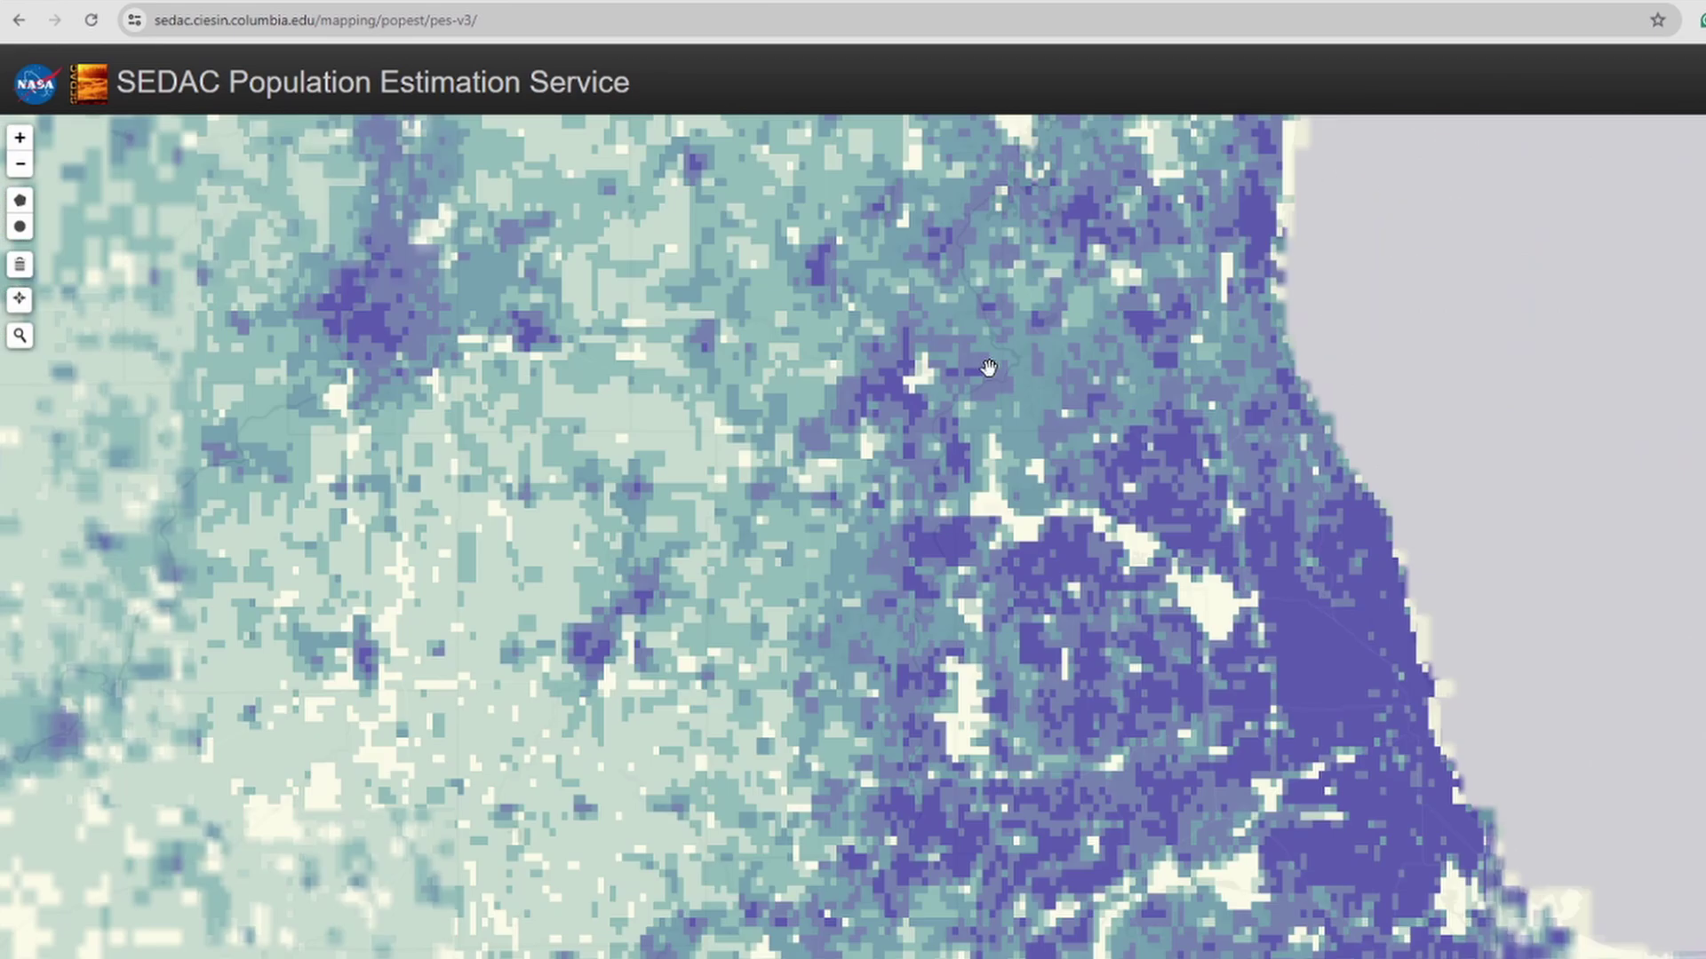
scroll(1348, 381, down, 5)
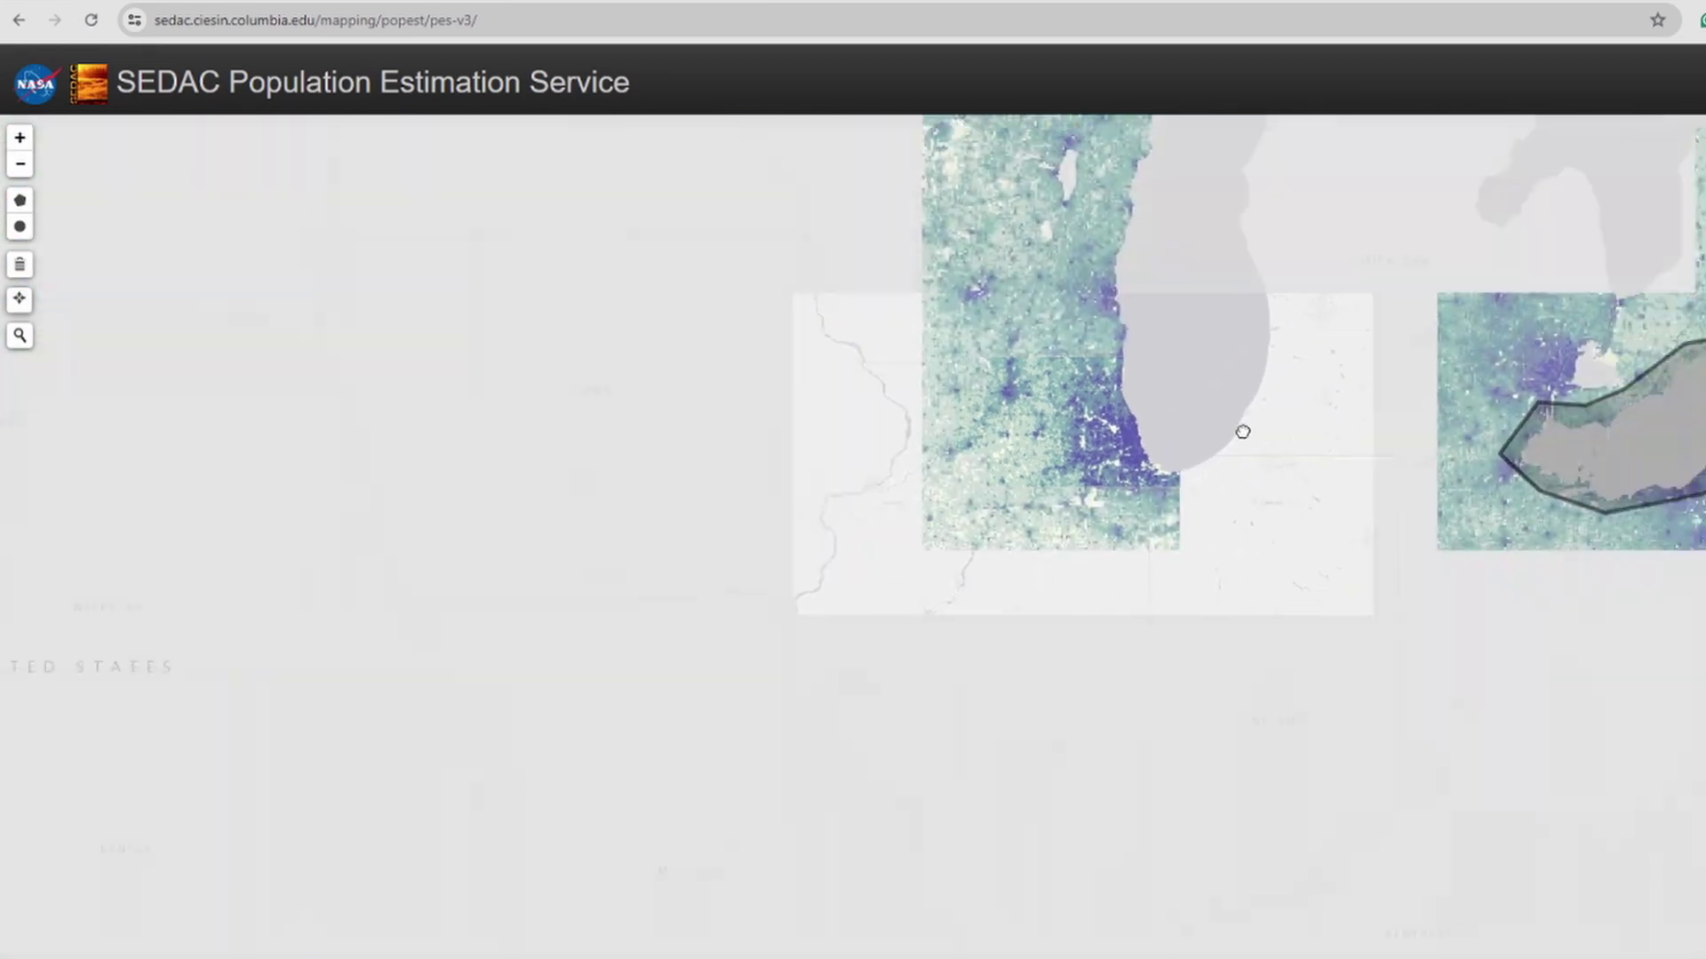
- Reopen the Boston-area polygon's population estimates and read the total for 2000
drag(1243, 432, 562, 520)
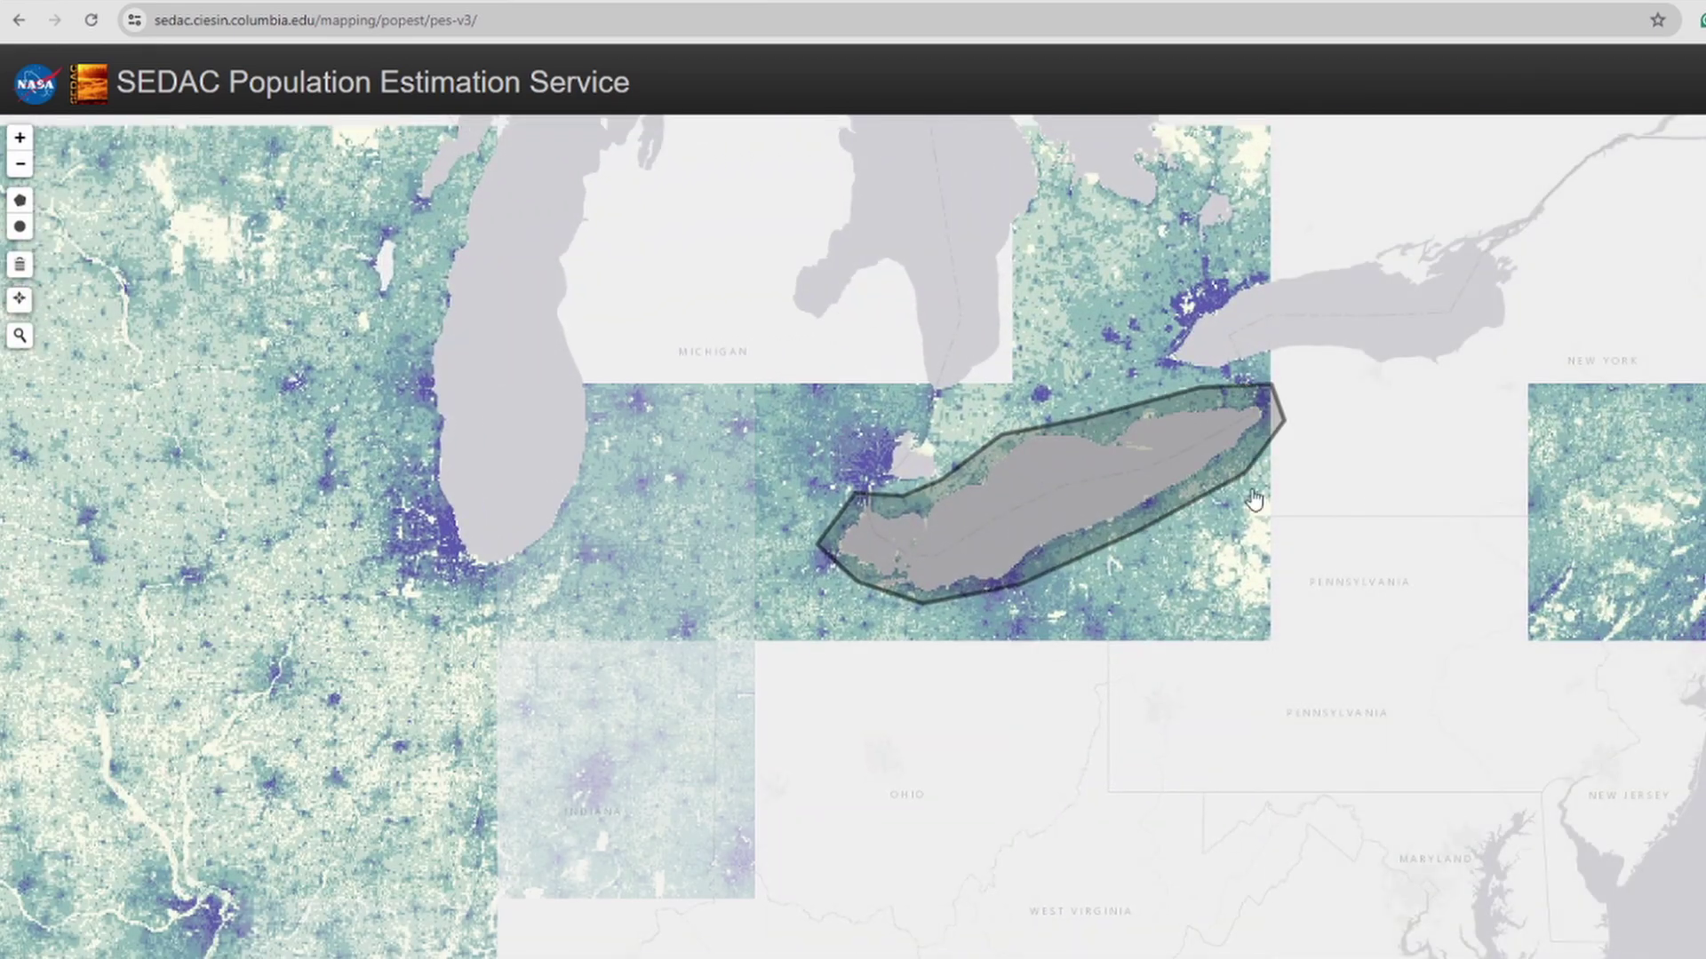
drag(1332, 484, 495, 510)
click(1114, 507)
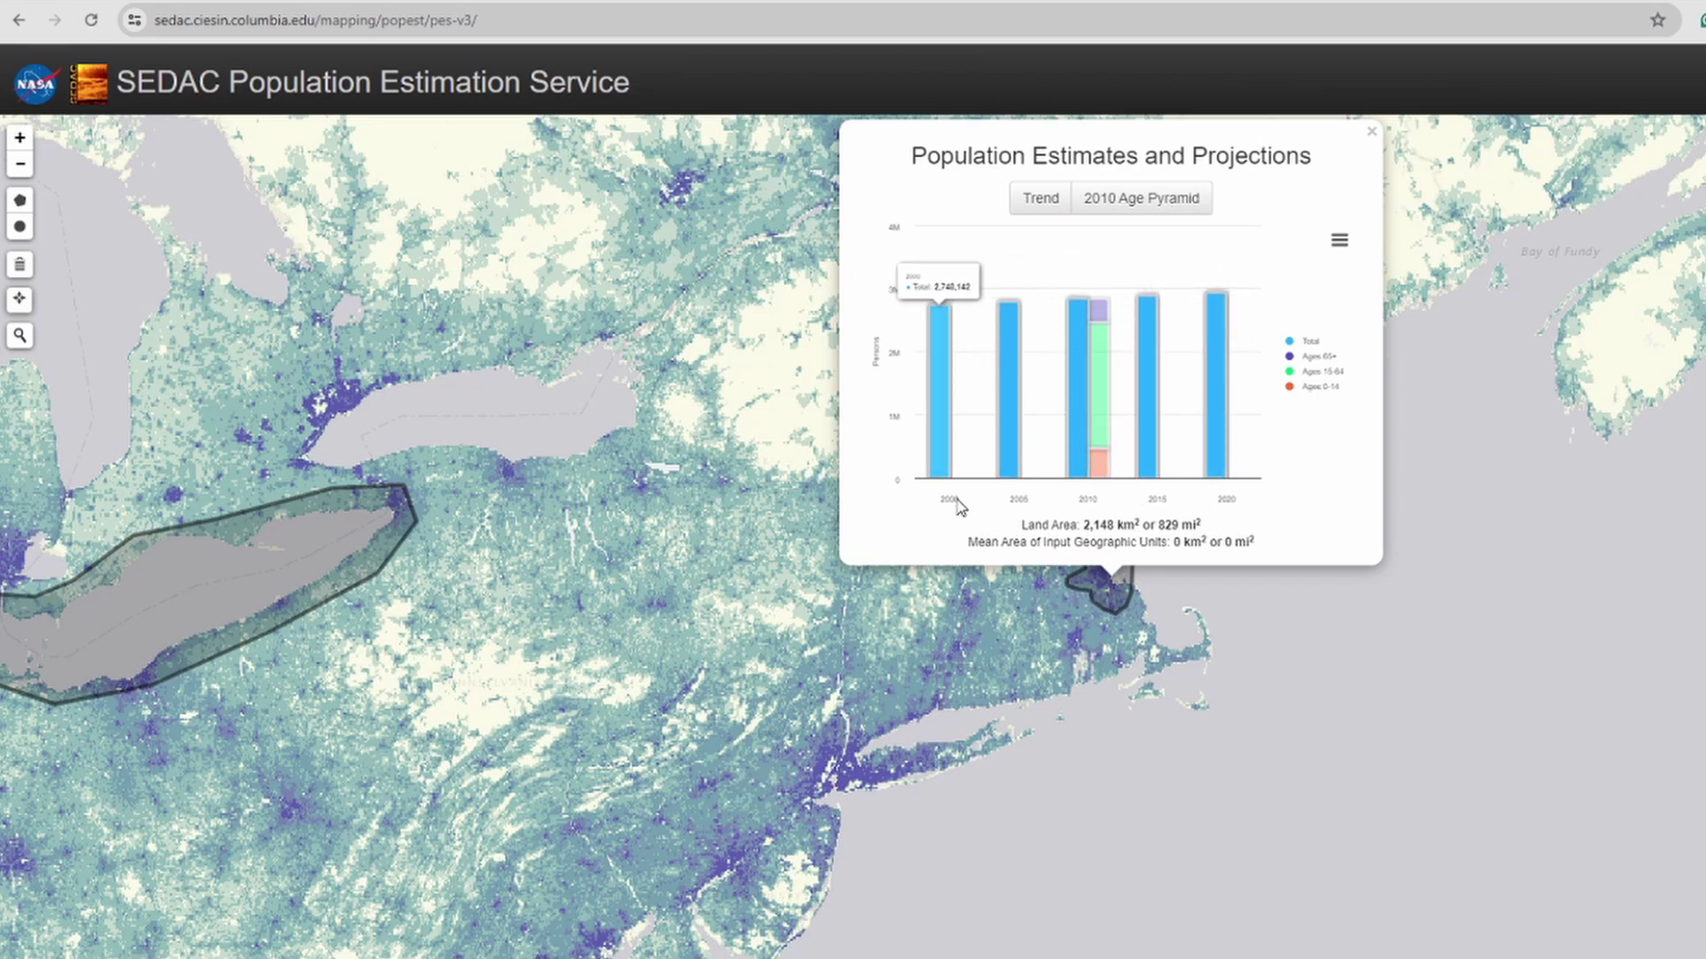
mouse_move(957, 500)
mouse_down()
mouse_move(1189, 518)
mouse_move(956, 506)
mouse_up()
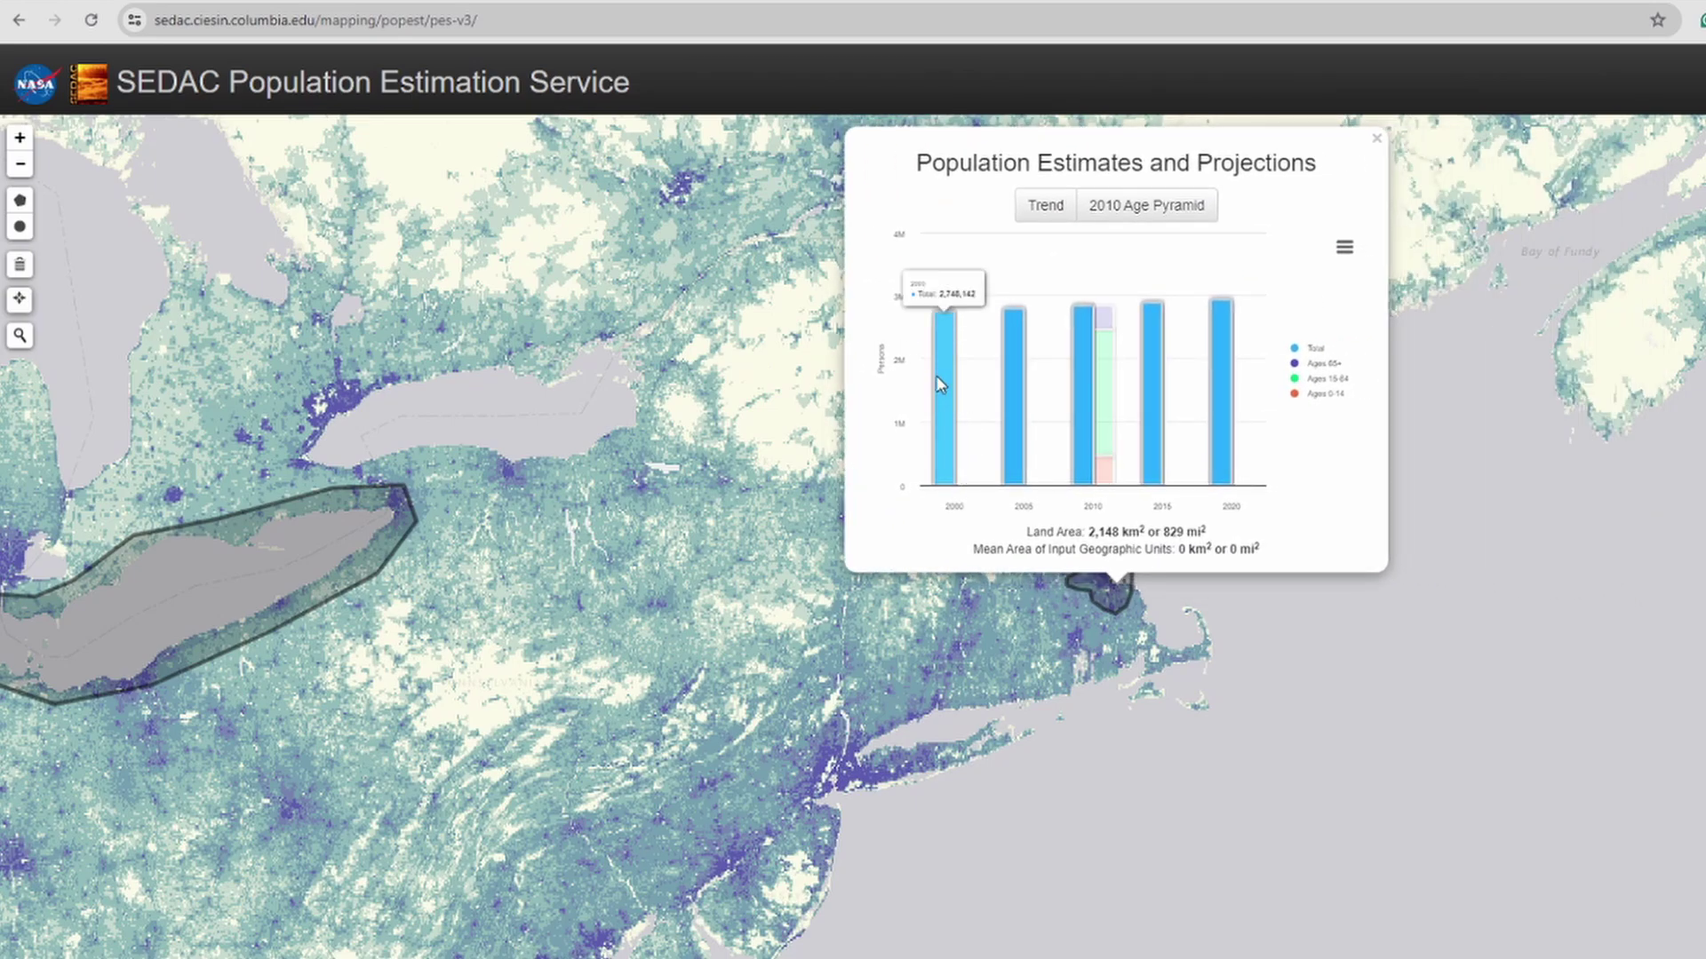
click(1376, 139)
- Survey the population density across the Midwest, from the Ohio and Mississippi valleys through Minneapolis to Lake Michigan's western shore
drag(457, 699, 1426, 361)
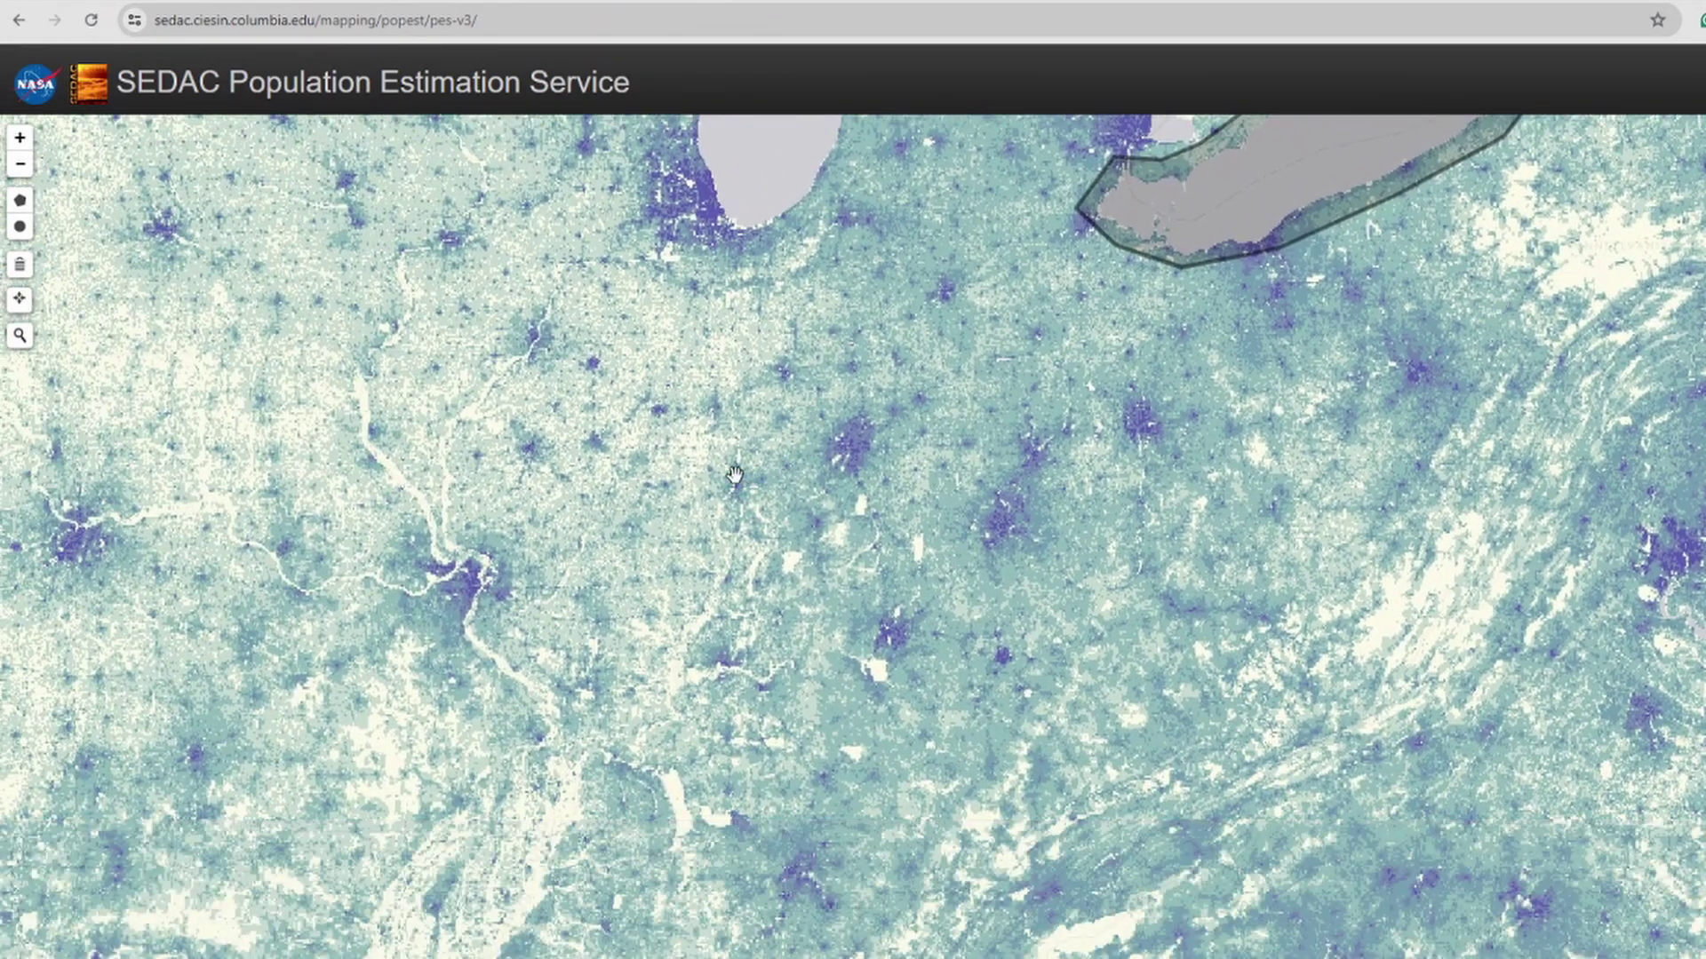
drag(735, 476, 1173, 449)
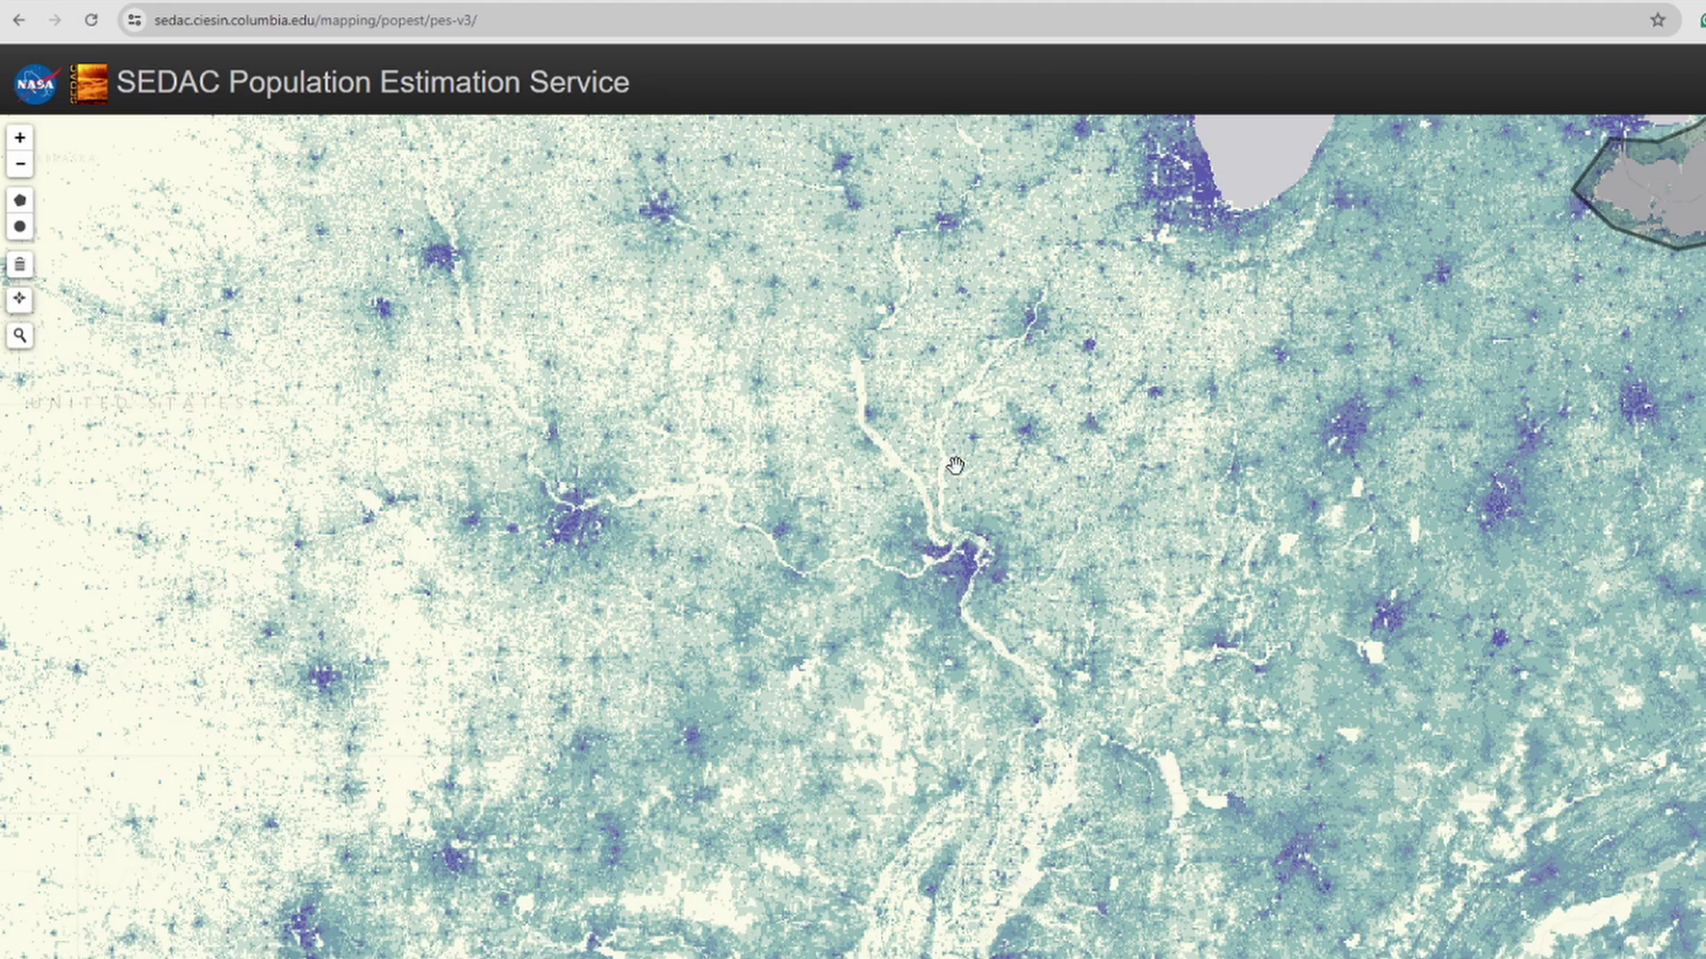
drag(954, 440, 1070, 897)
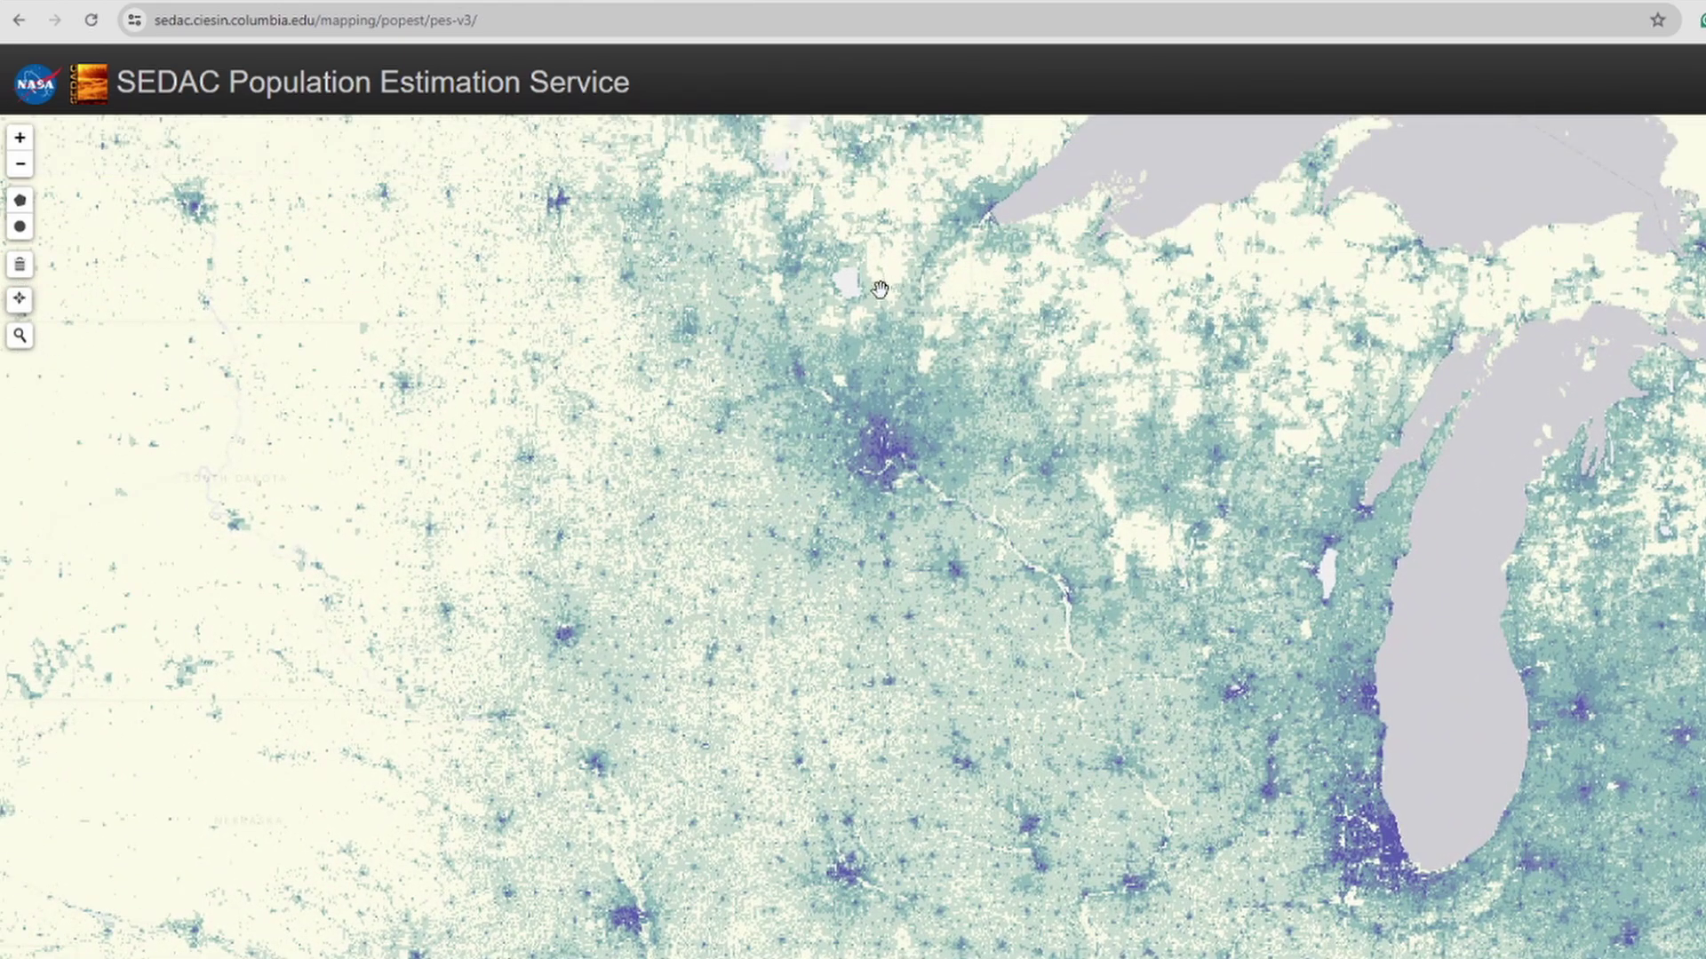
scroll(809, 445, up, 1)
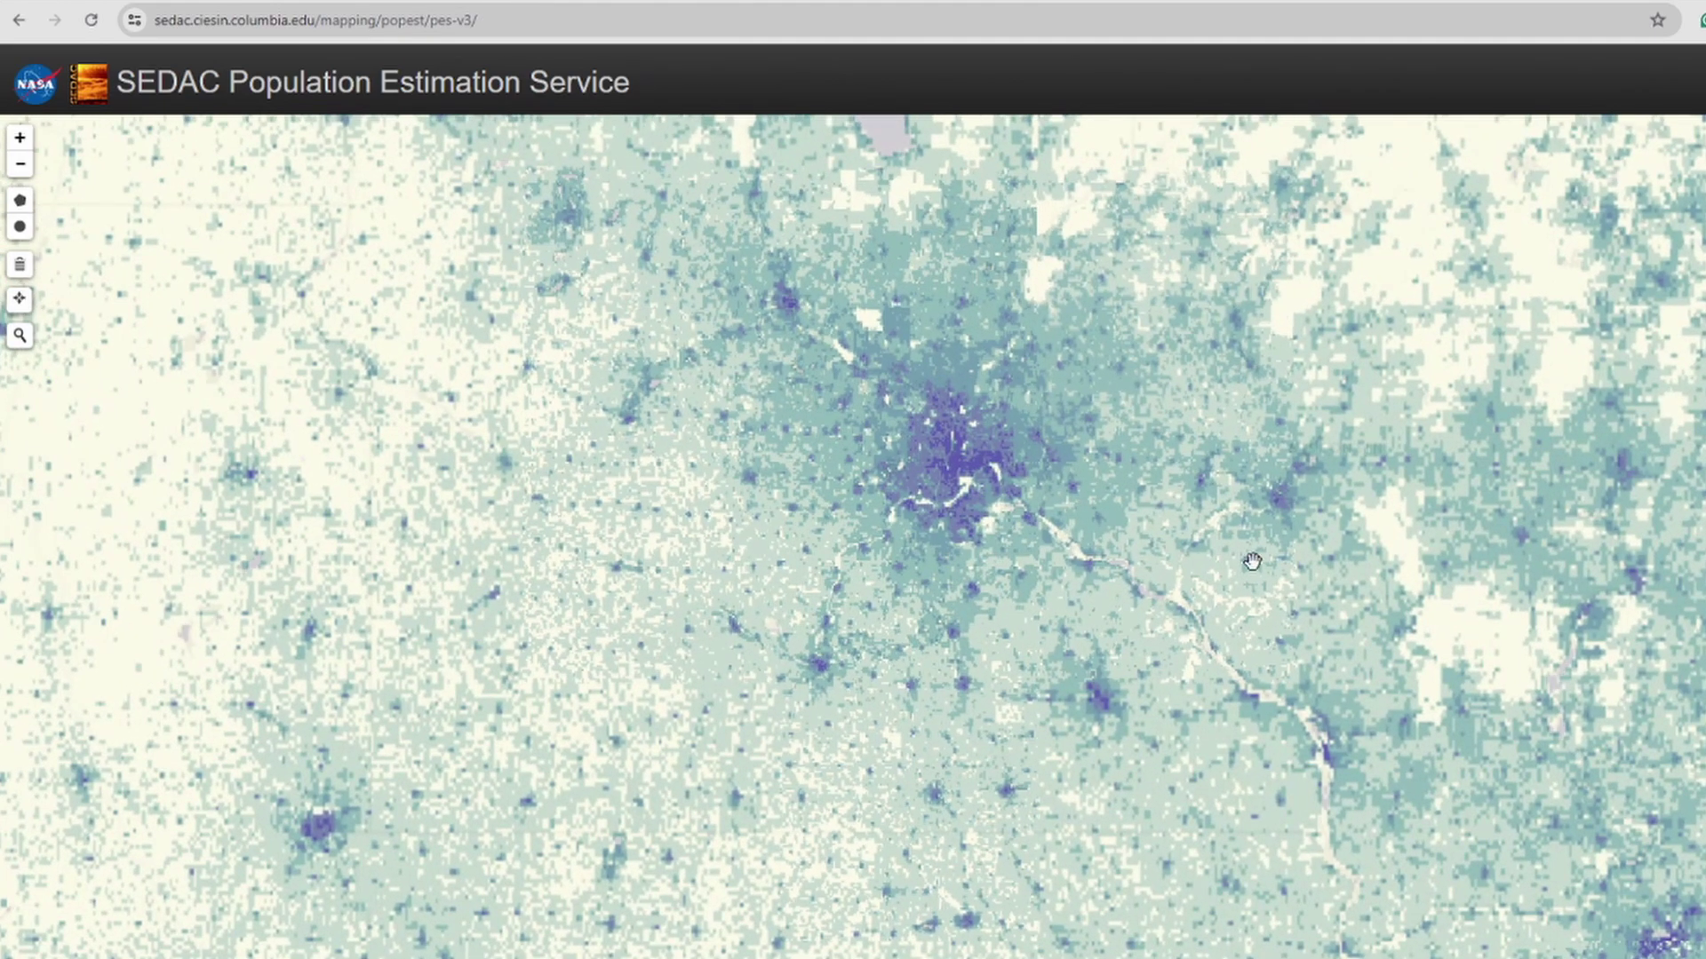
drag(1249, 563, 740, 342)
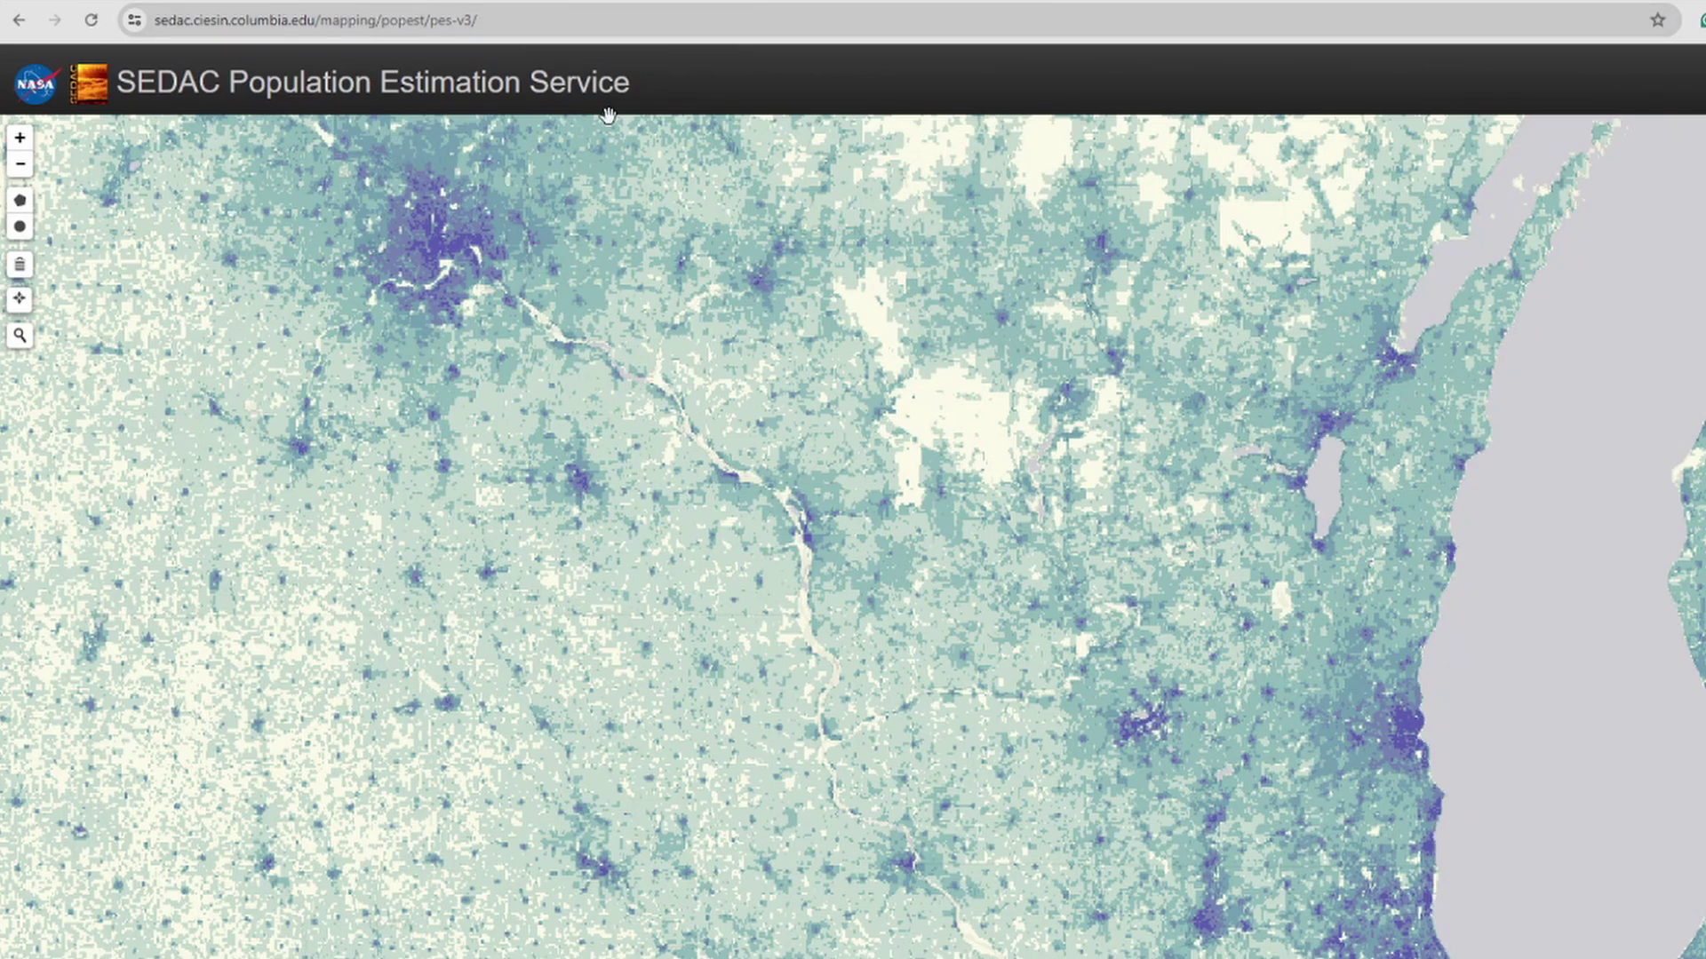
drag(1449, 557, 1354, 389)
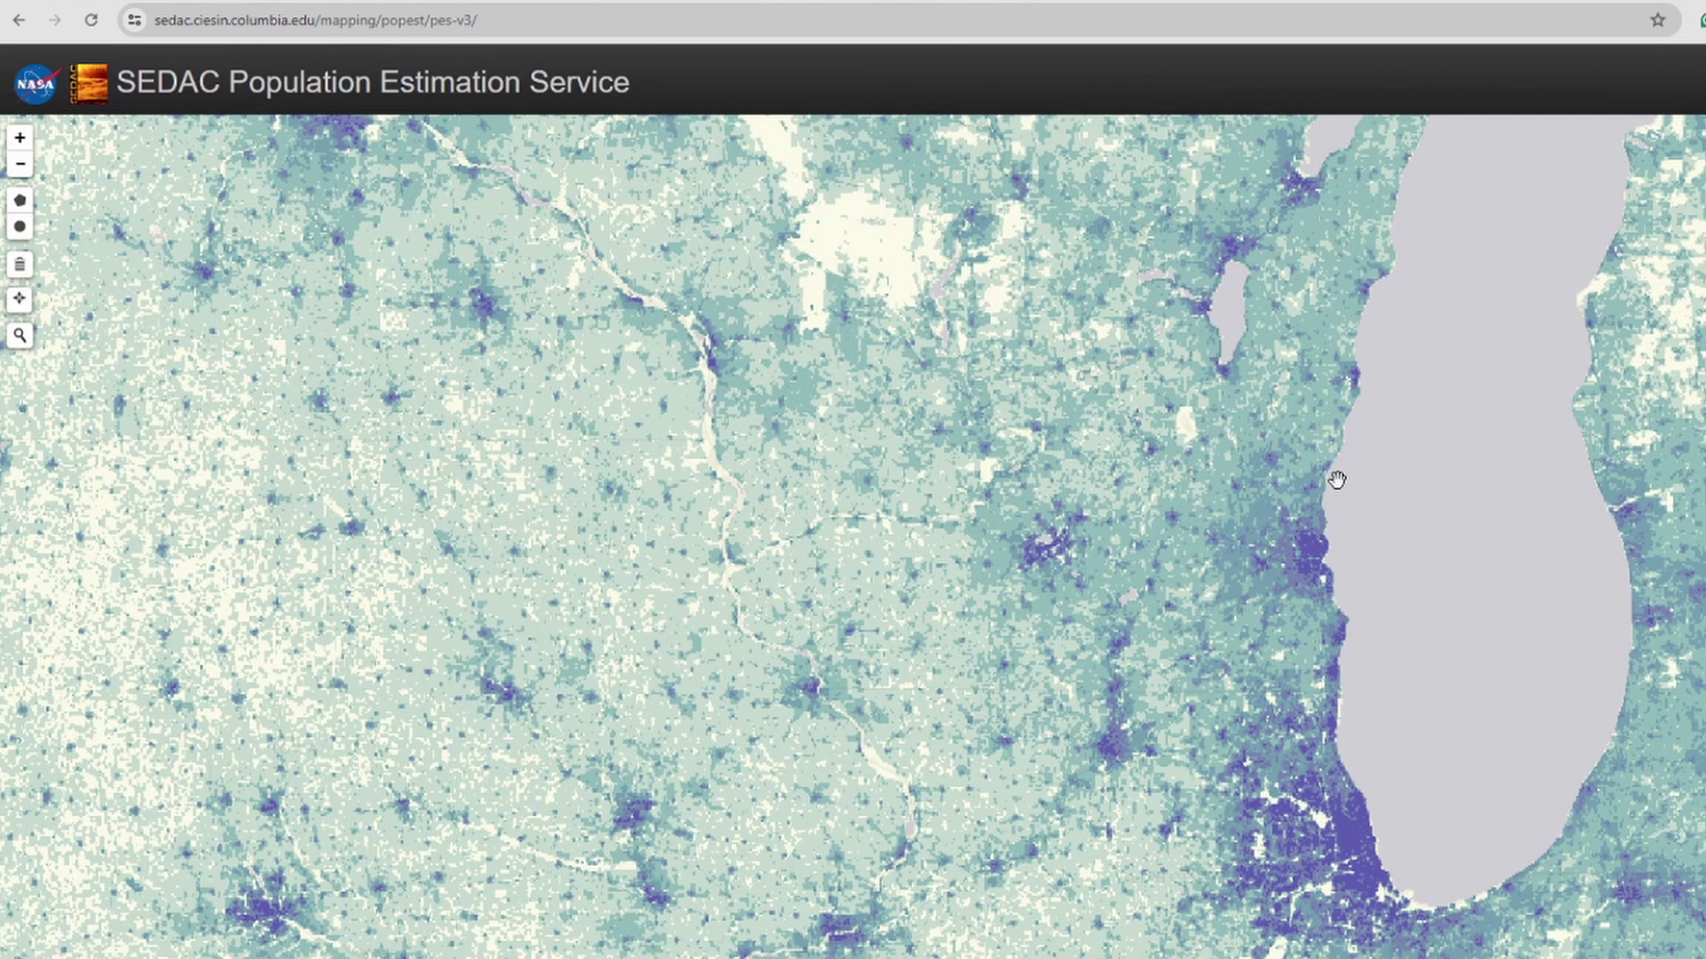